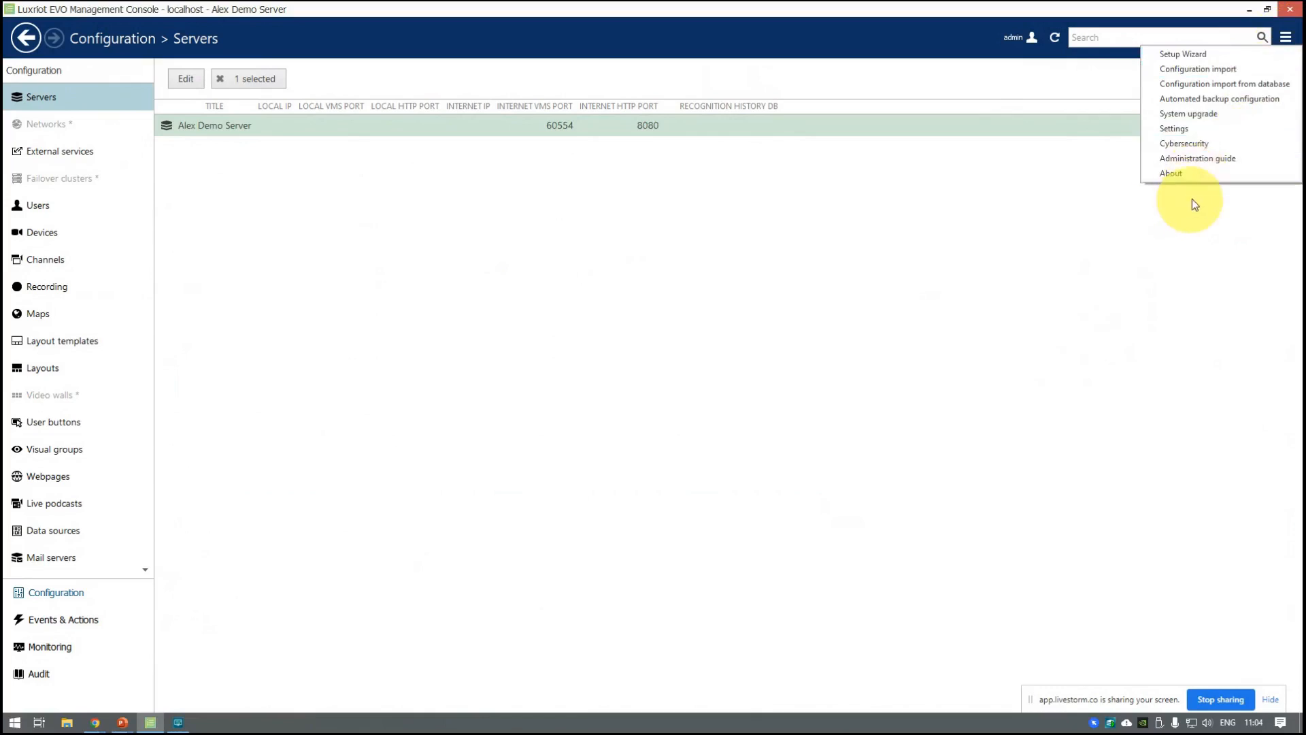
Open the Cybersecurity settings and review the security checks for the Low and Medium security levels
left_click(1242, 146)
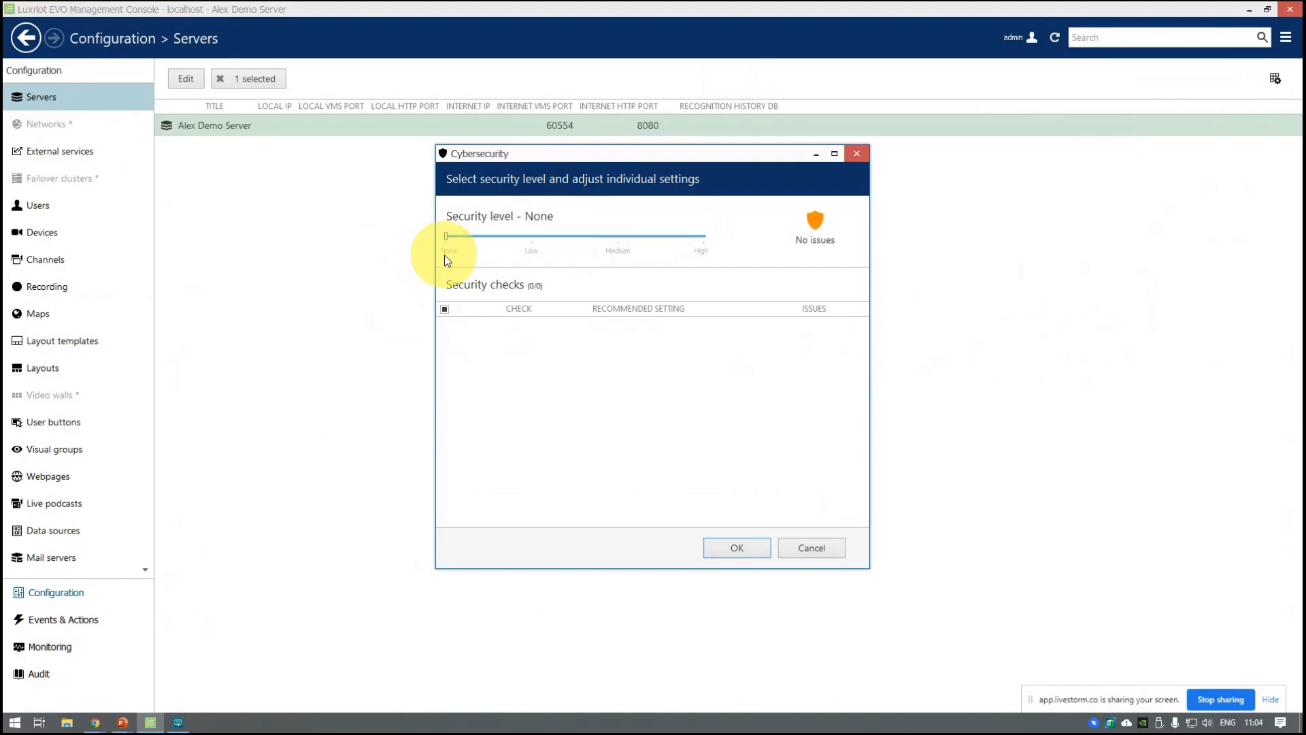
left_click(532, 239)
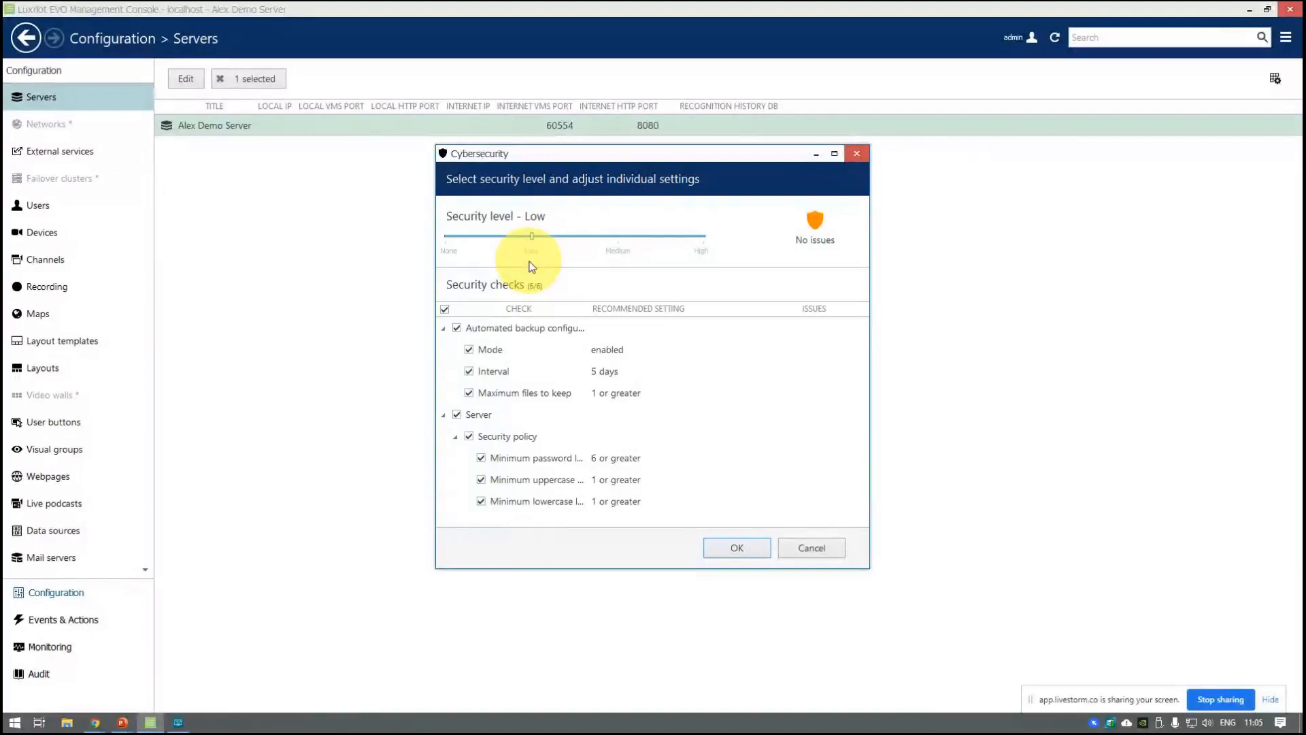
left_click(620, 236)
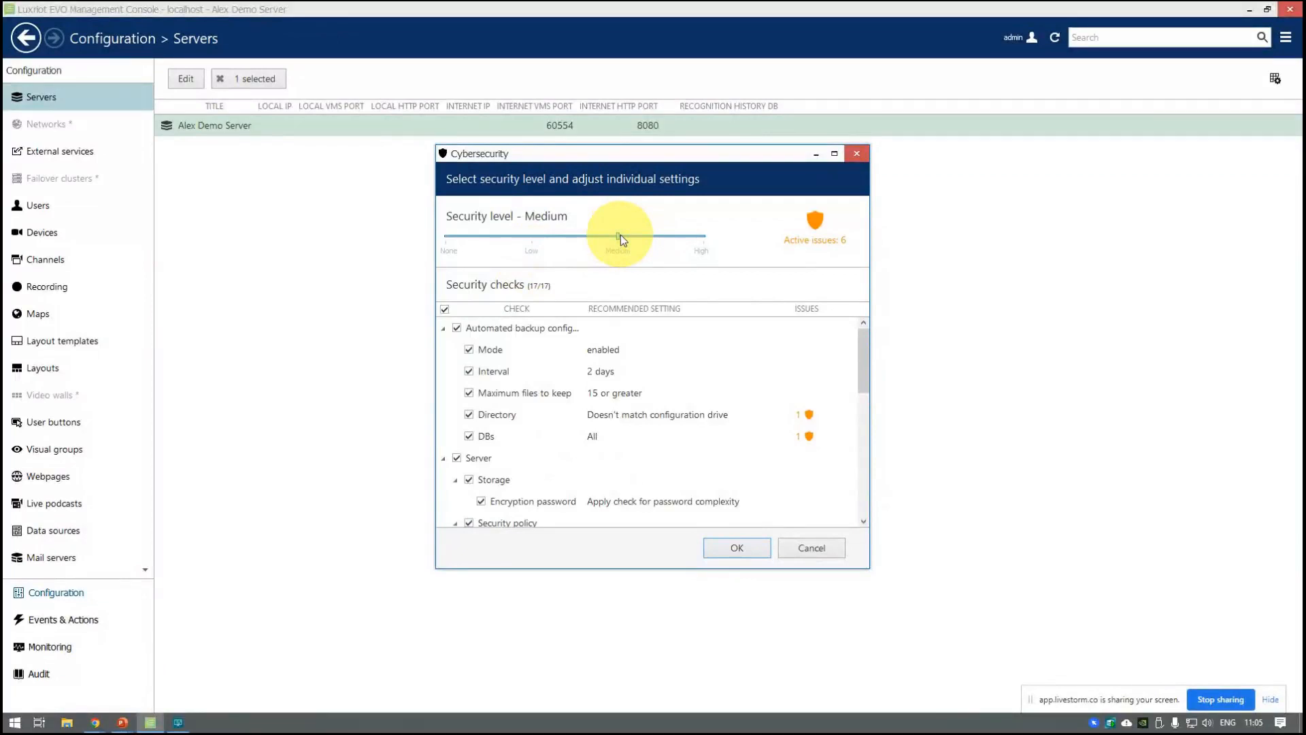
left_click_drag(634, 569, 622, 686)
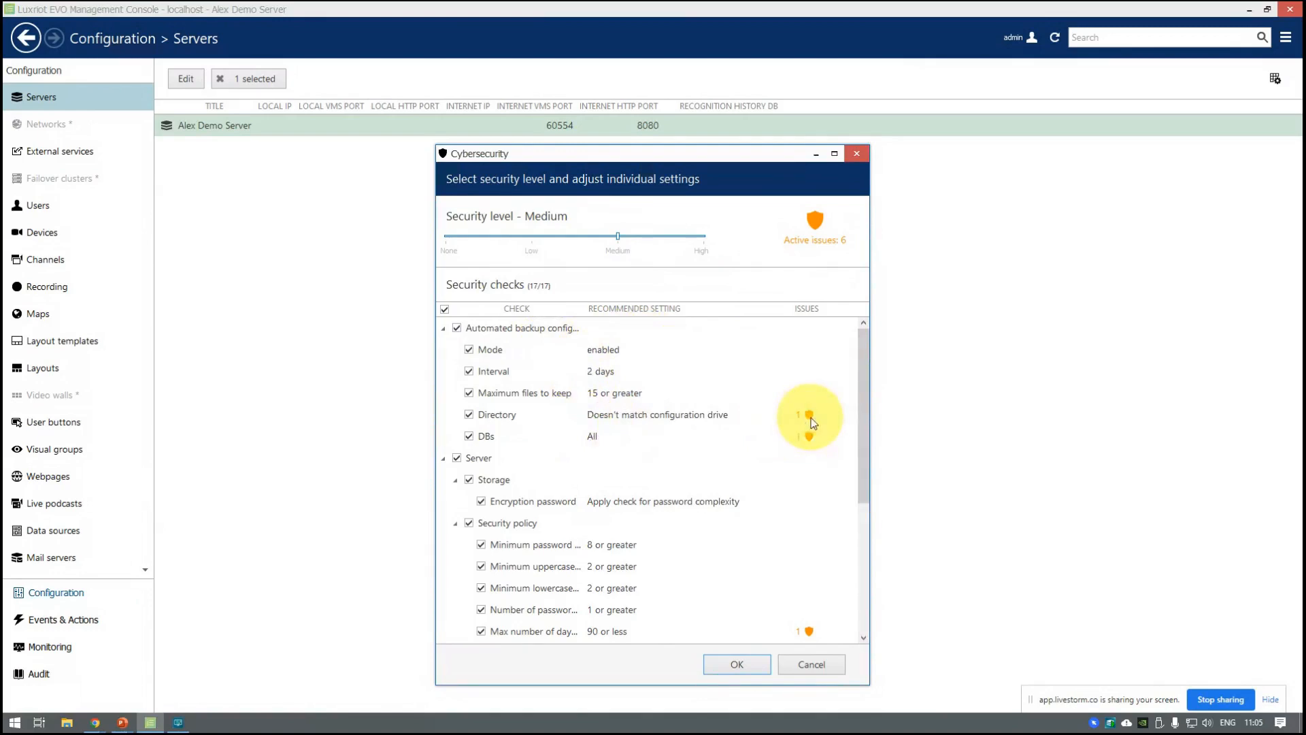
scroll(812, 422, "down", 5)
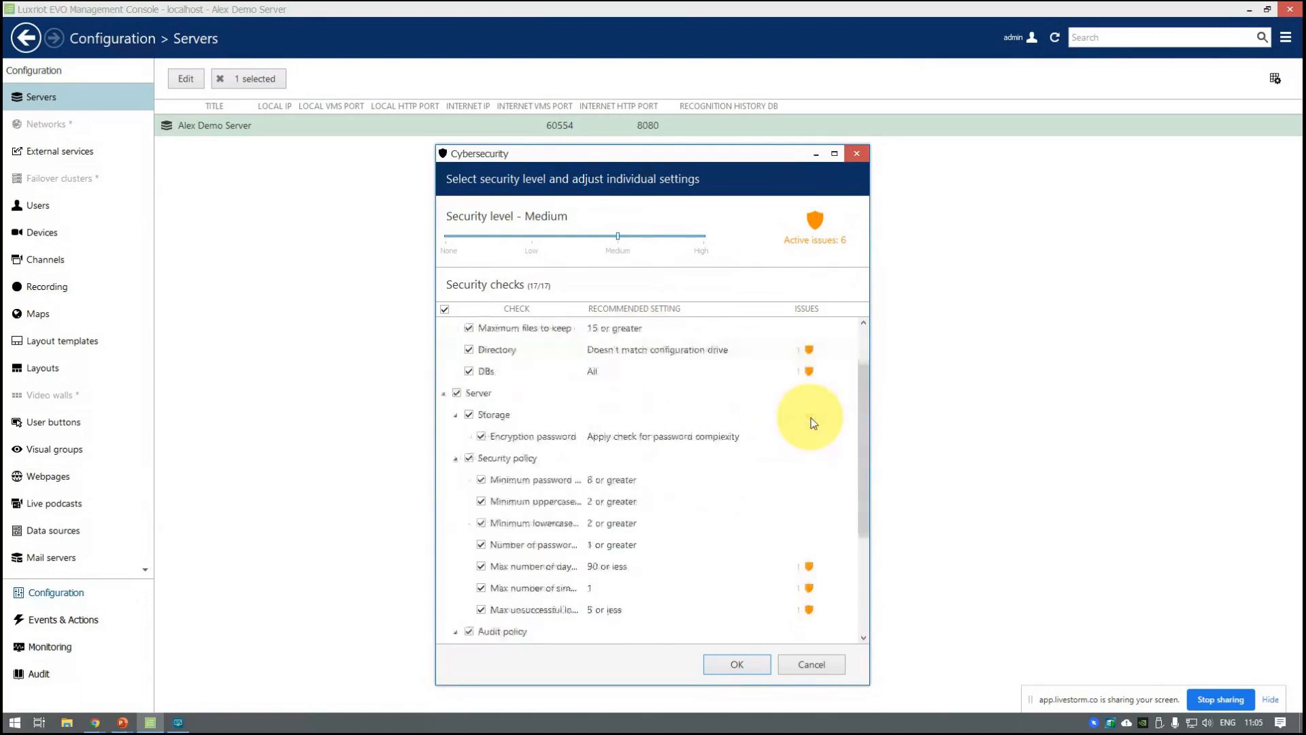
scroll(811, 422, "up", 5)
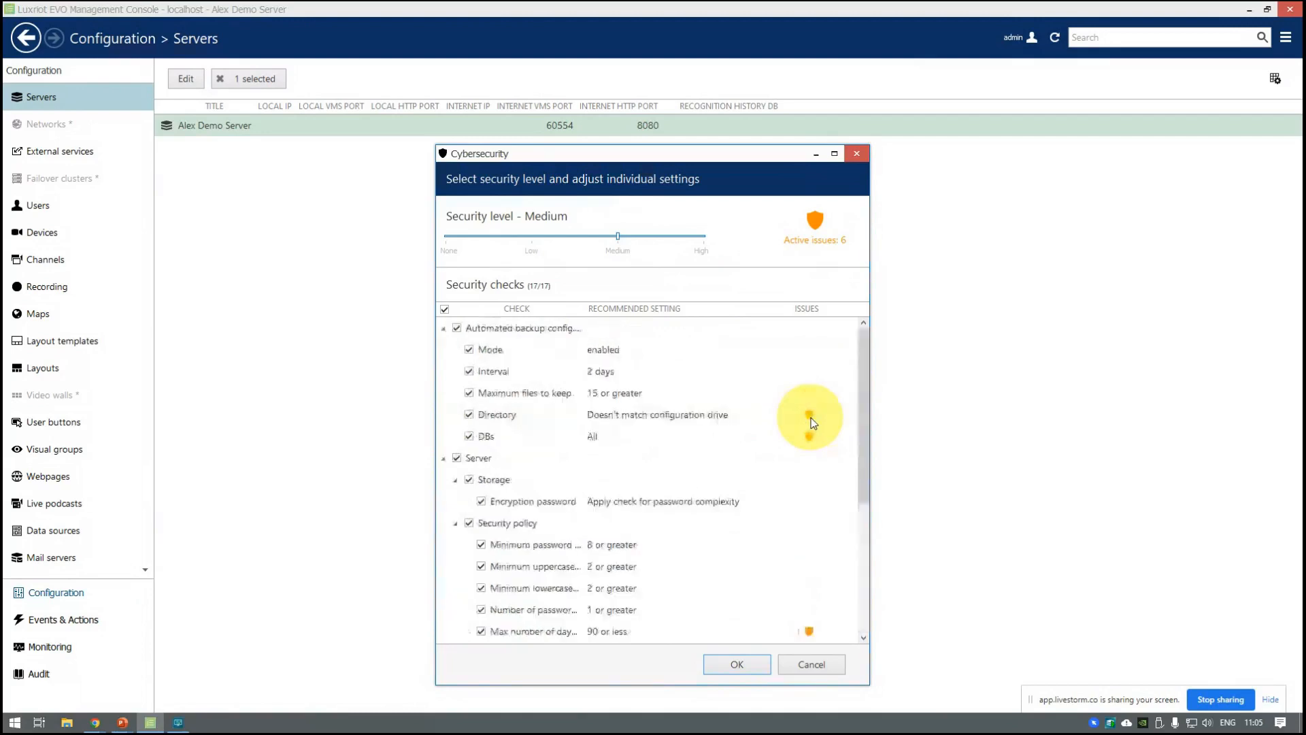
Set the cybersecurity level to High, review its full list of security checks and apply it
left_click(703, 237)
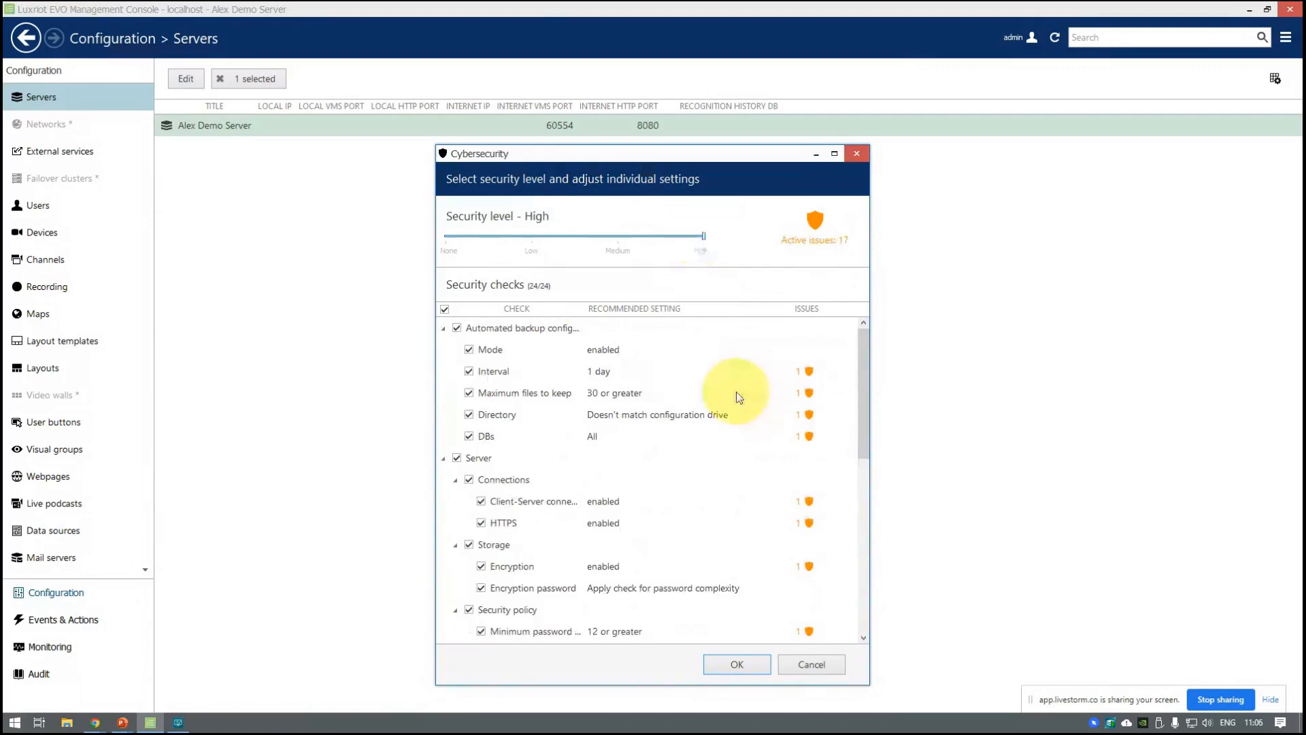
scroll(737, 399, "down", 4)
scroll(739, 398, "up", 4)
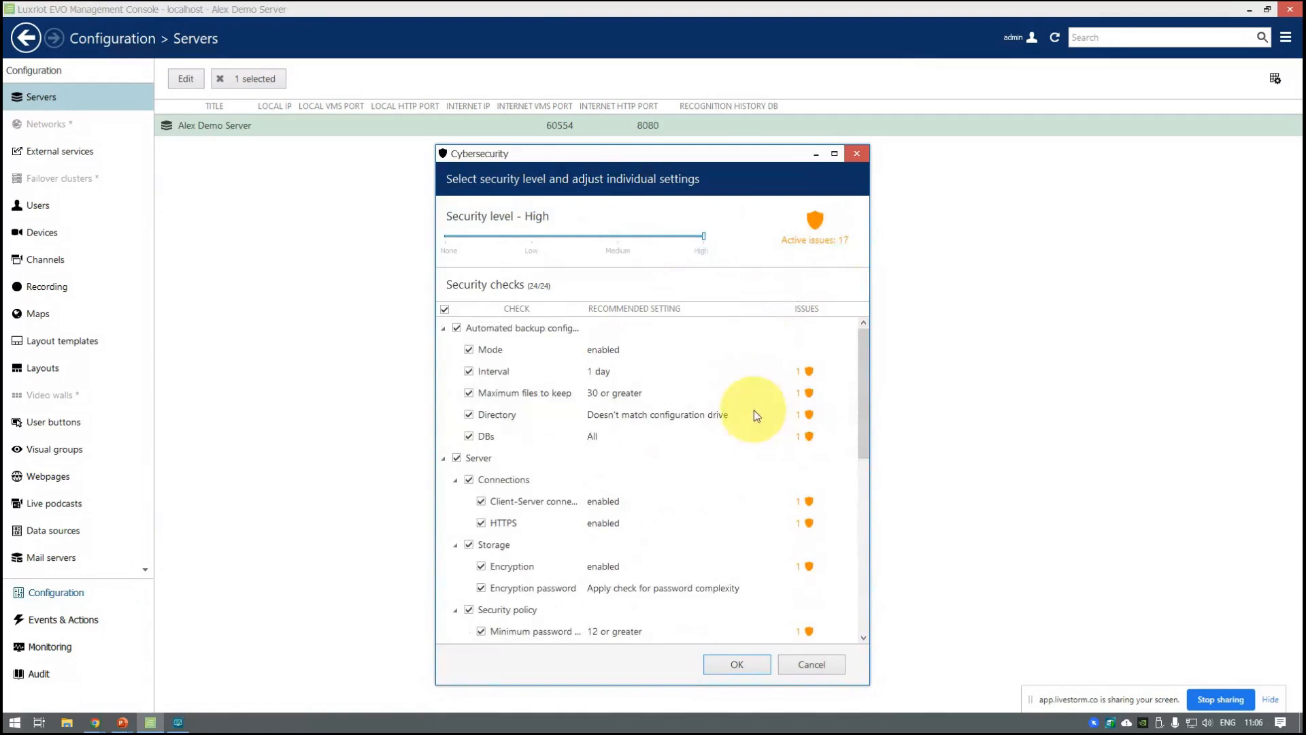
scroll(754, 415, "down", 7)
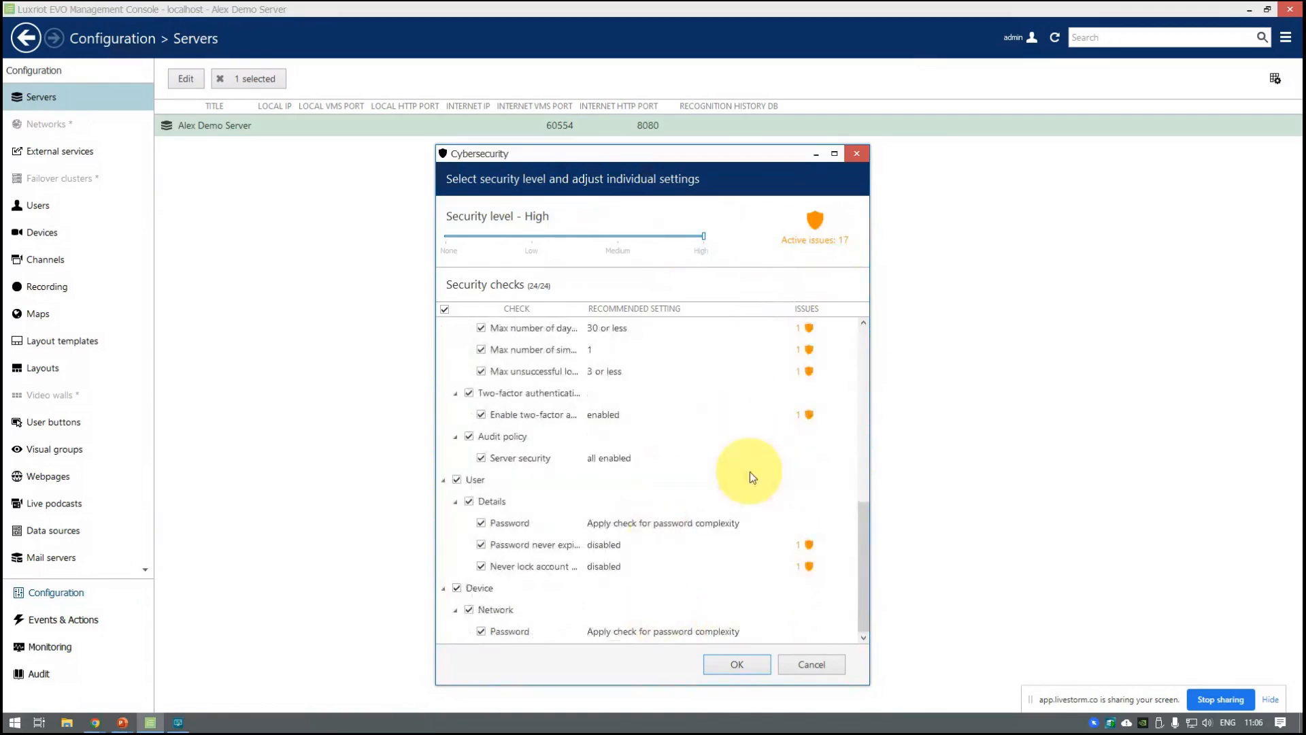
scroll(750, 472, "up", 7)
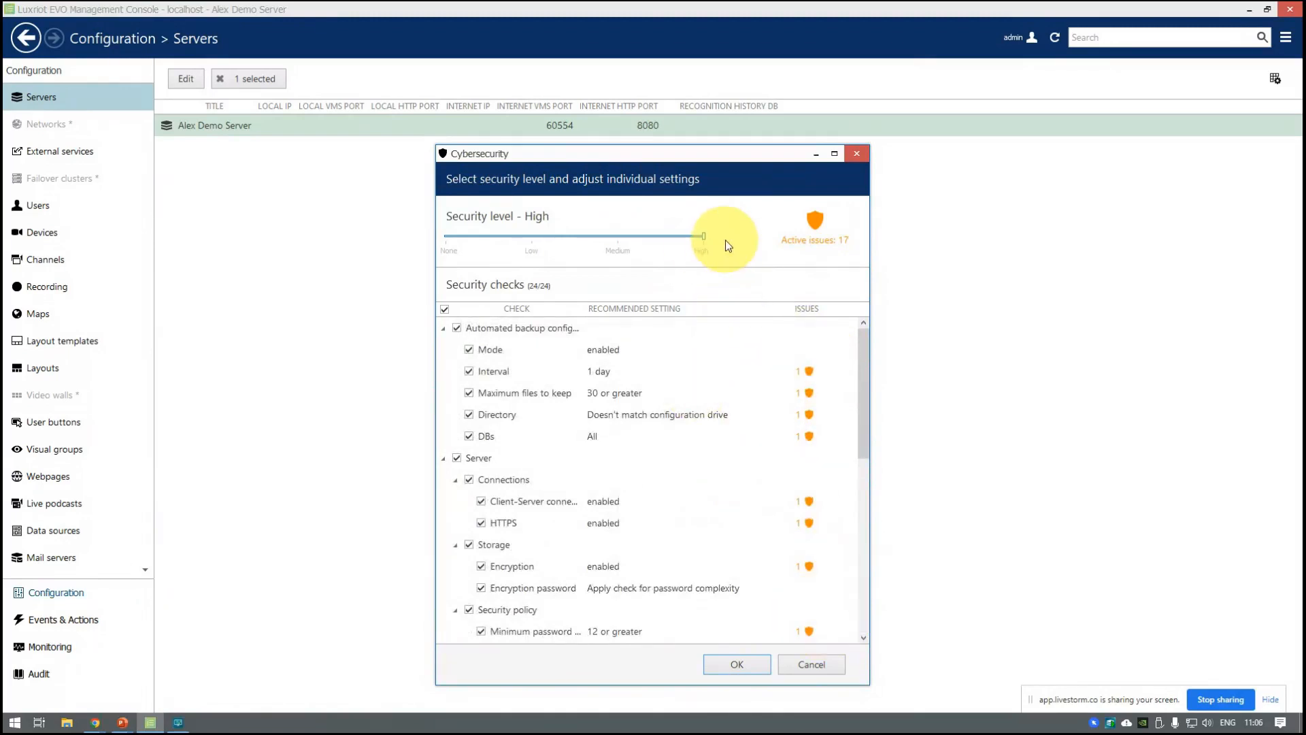
left_click(737, 664)
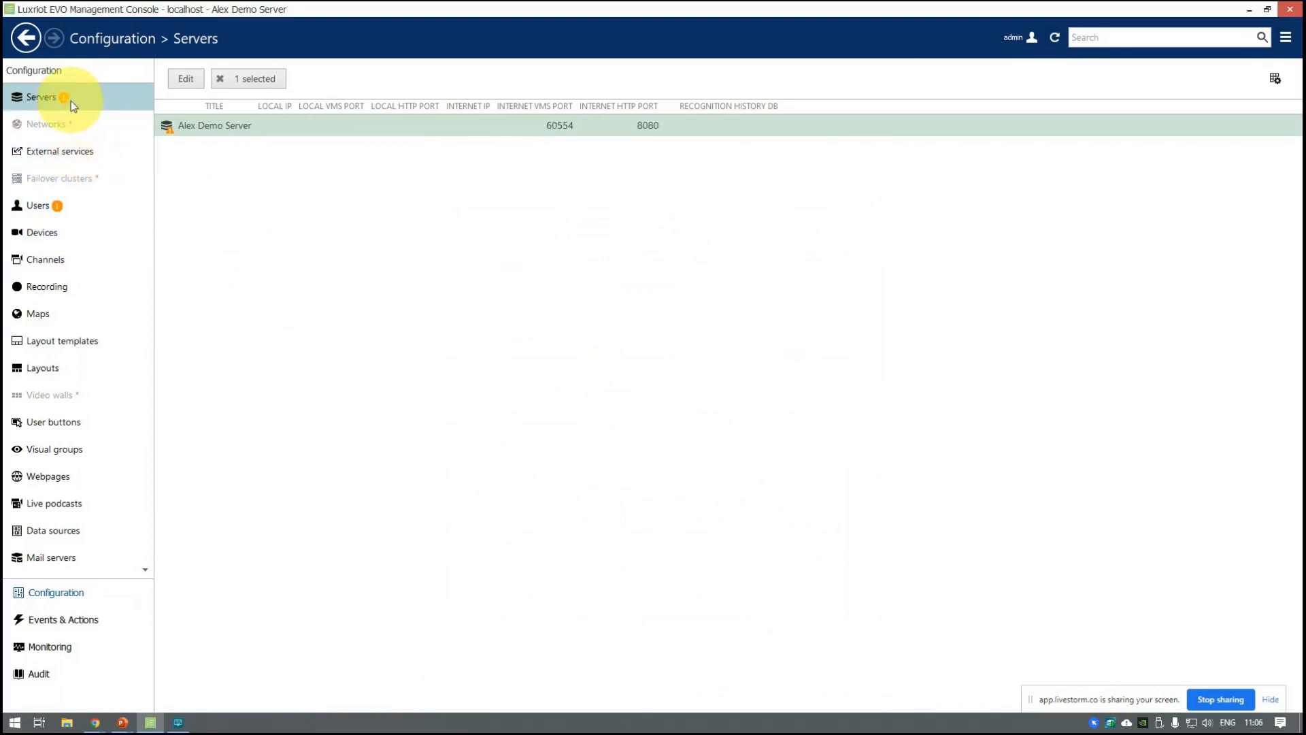
Open the demo server's properties and examine its flagged connection settings, including the client-server connection encryption options
double_click(253, 127)
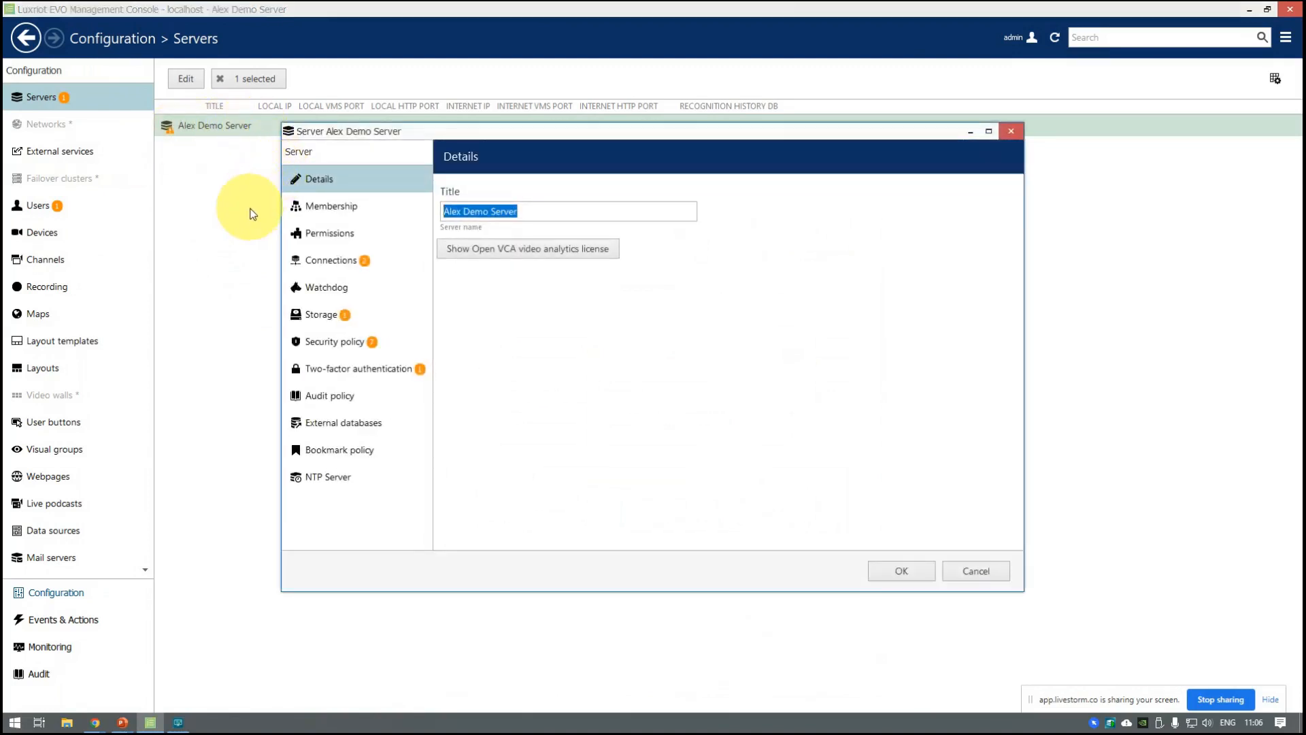
left_click(383, 269)
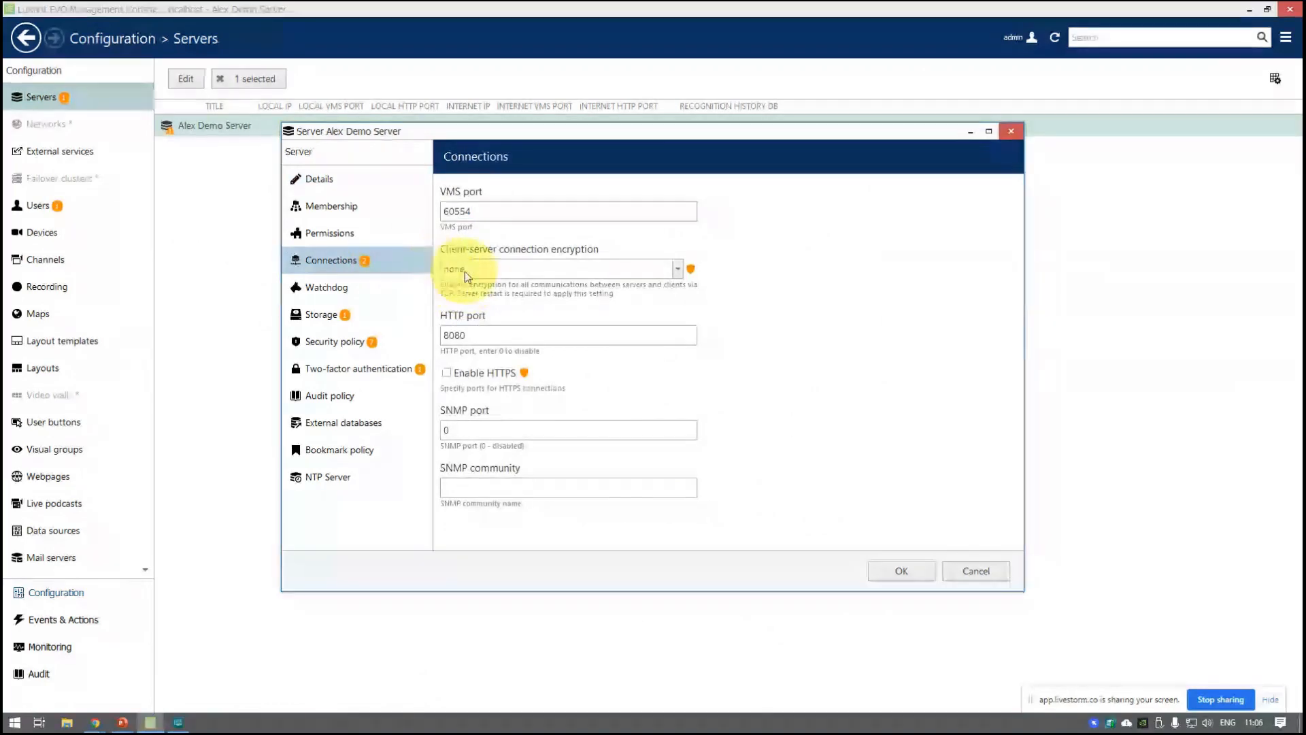
left_click(678, 270)
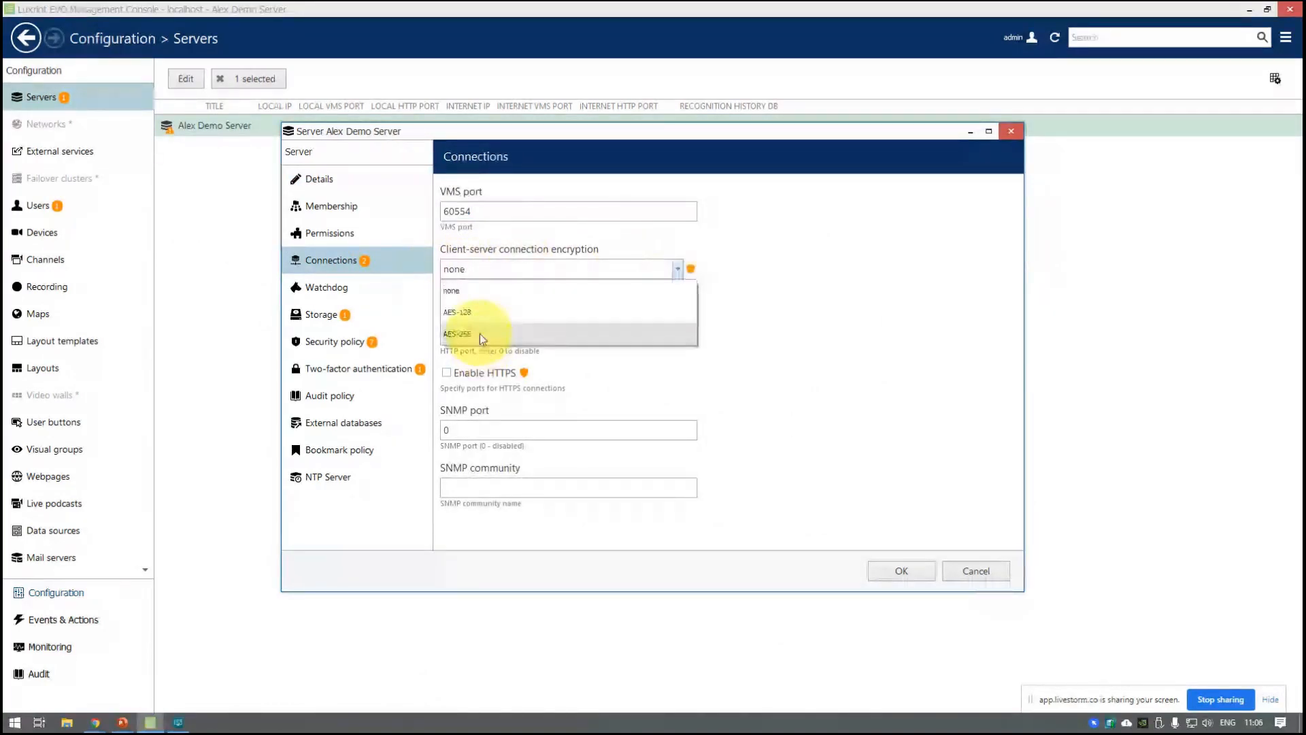
left_click(793, 283)
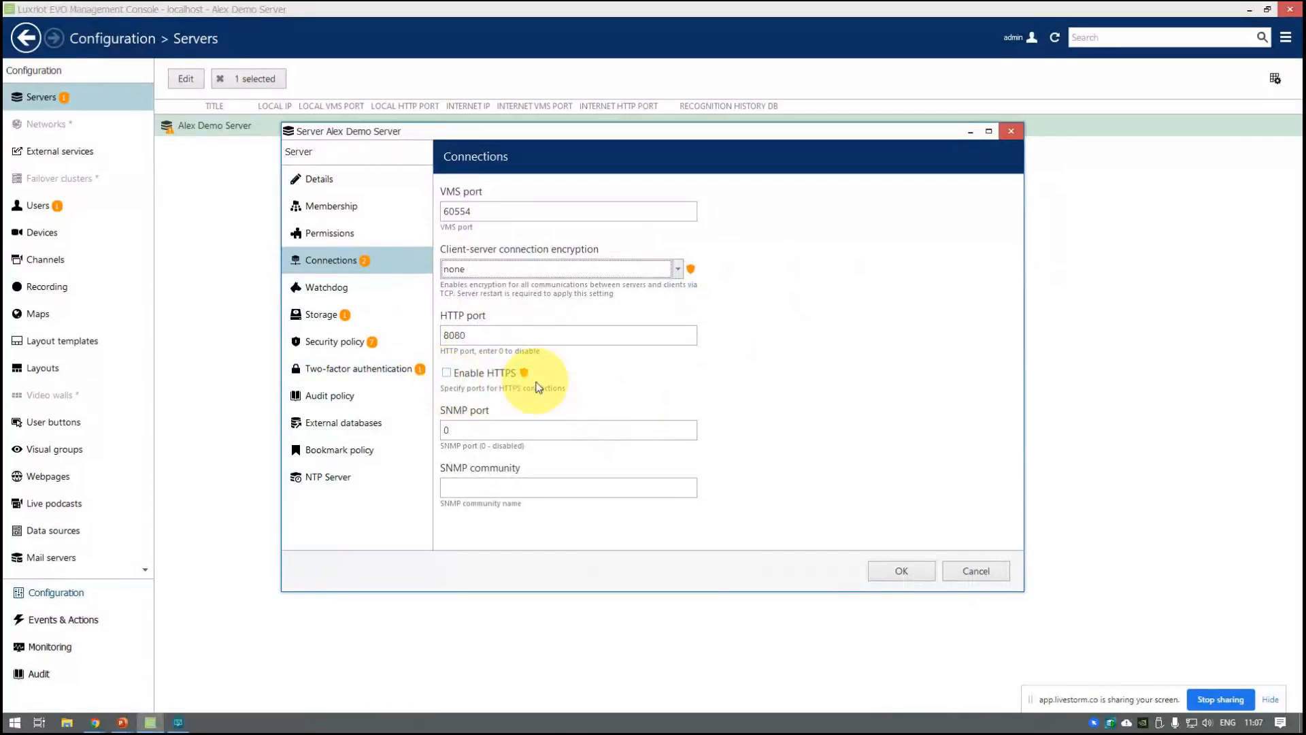
Examine the encryption recommendation for the archive directory in the server's storage properties, leaving the directory settings unmodified
left_click(349, 315)
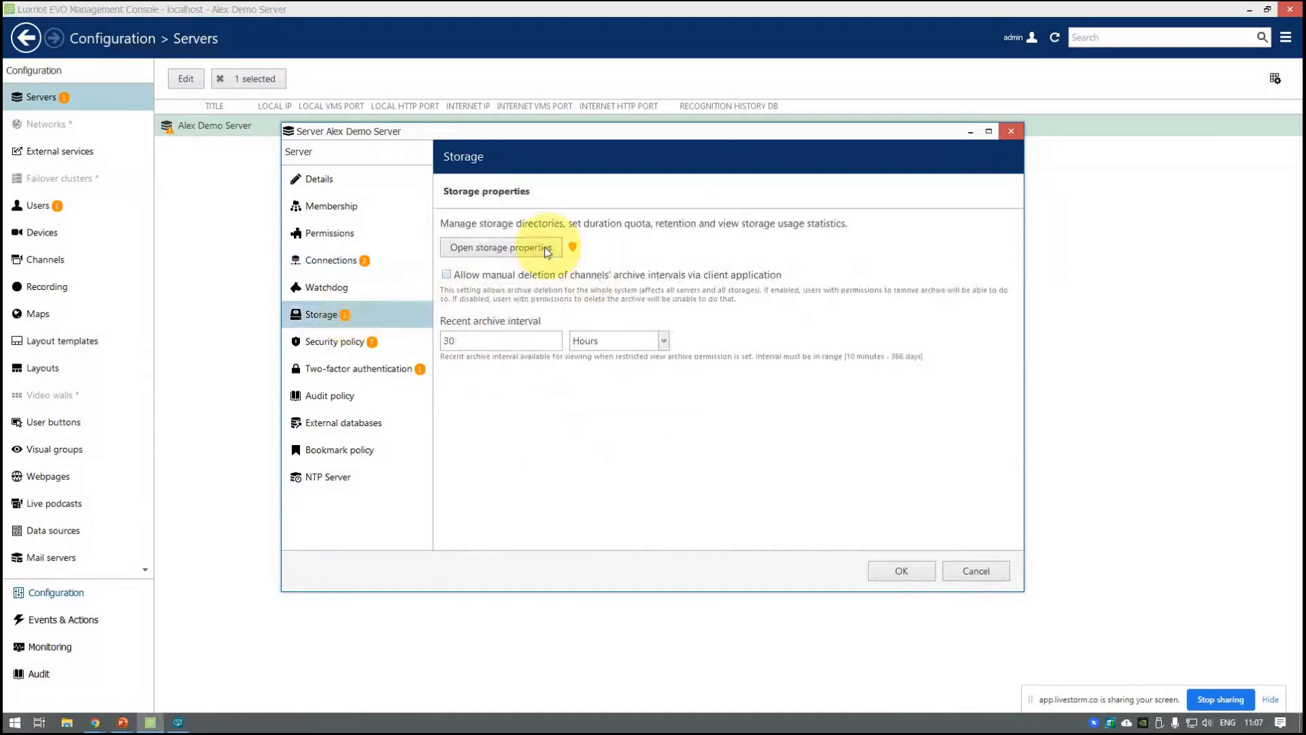
left_click(501, 247)
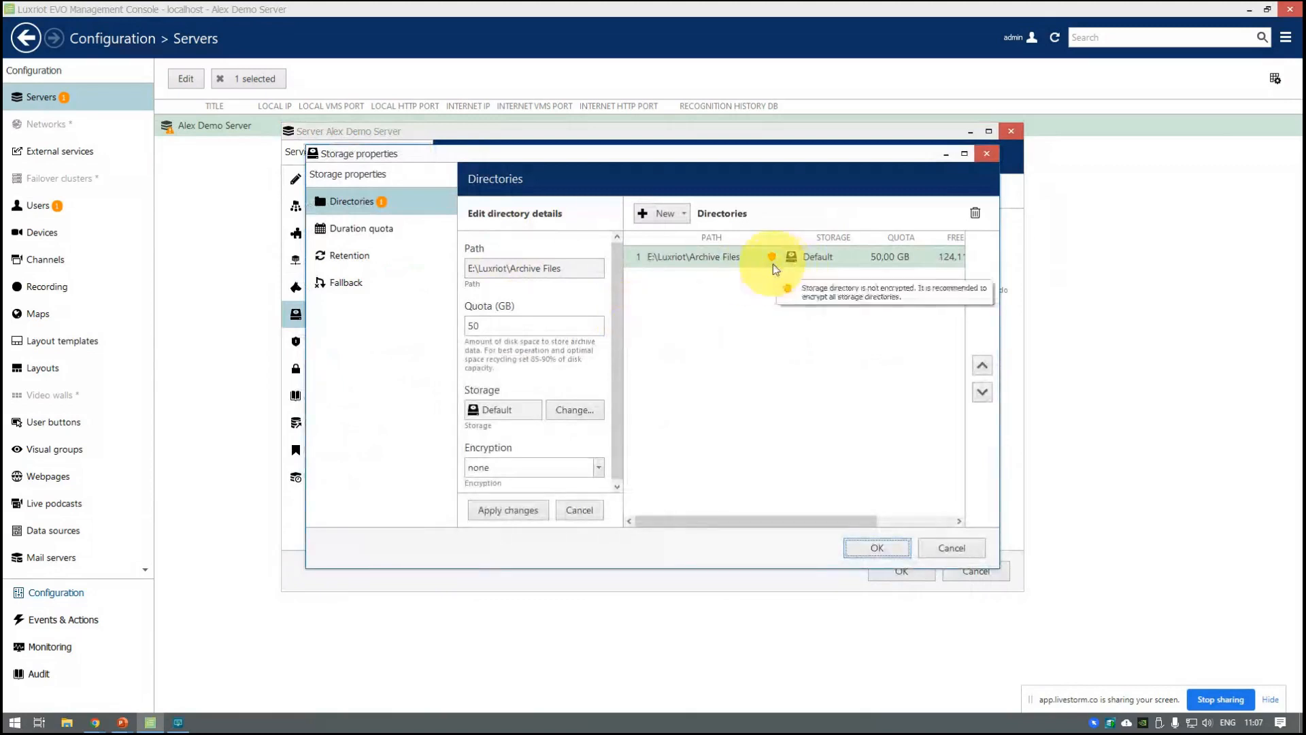
left_click(983, 548)
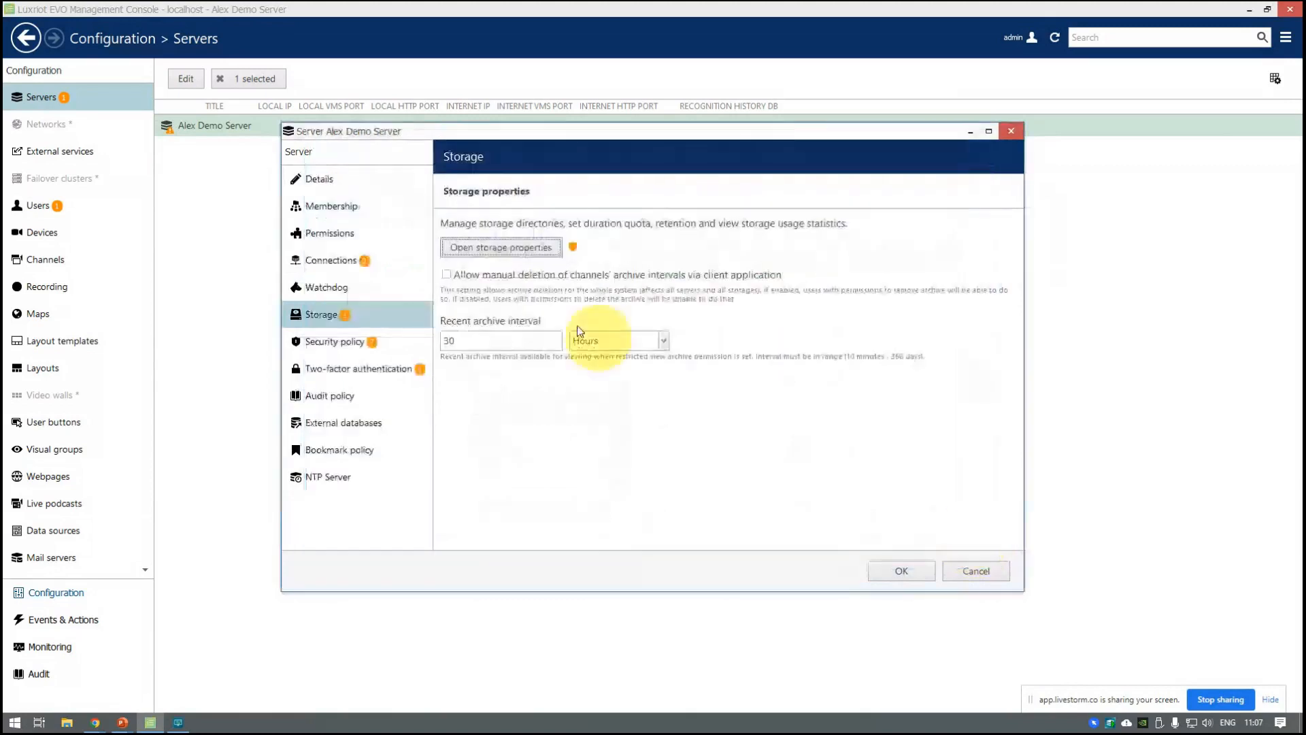
Review the server's security policy and read the recommendations for special symbols in passwords and simultaneous connections
left_click(377, 349)
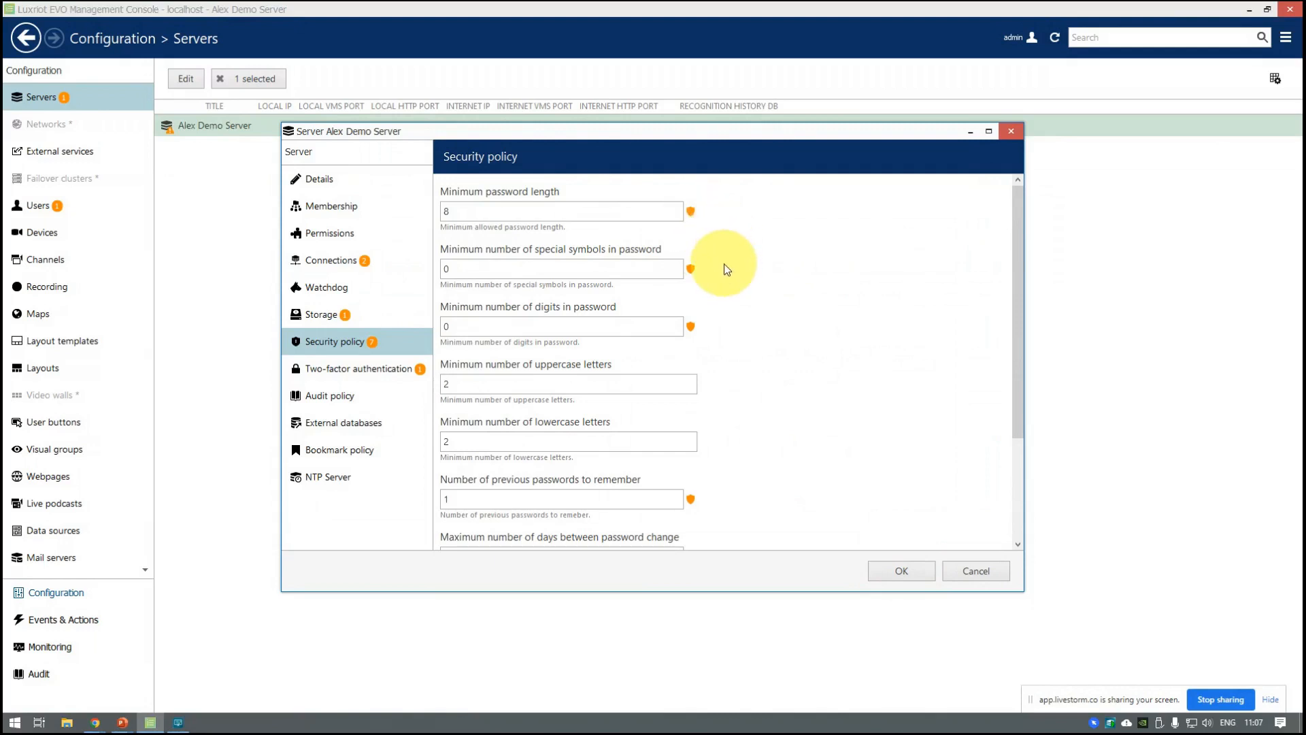
mouse_move(696, 283)
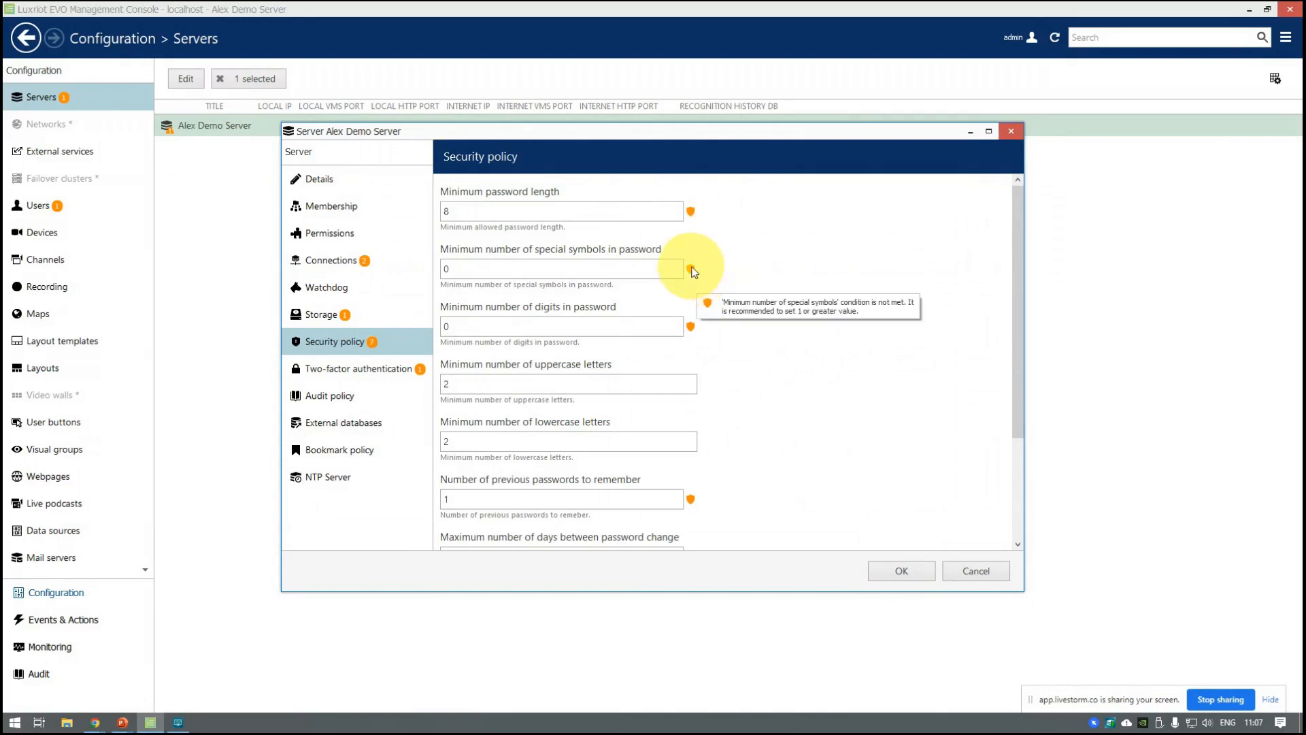
scroll(746, 370, "down", 3)
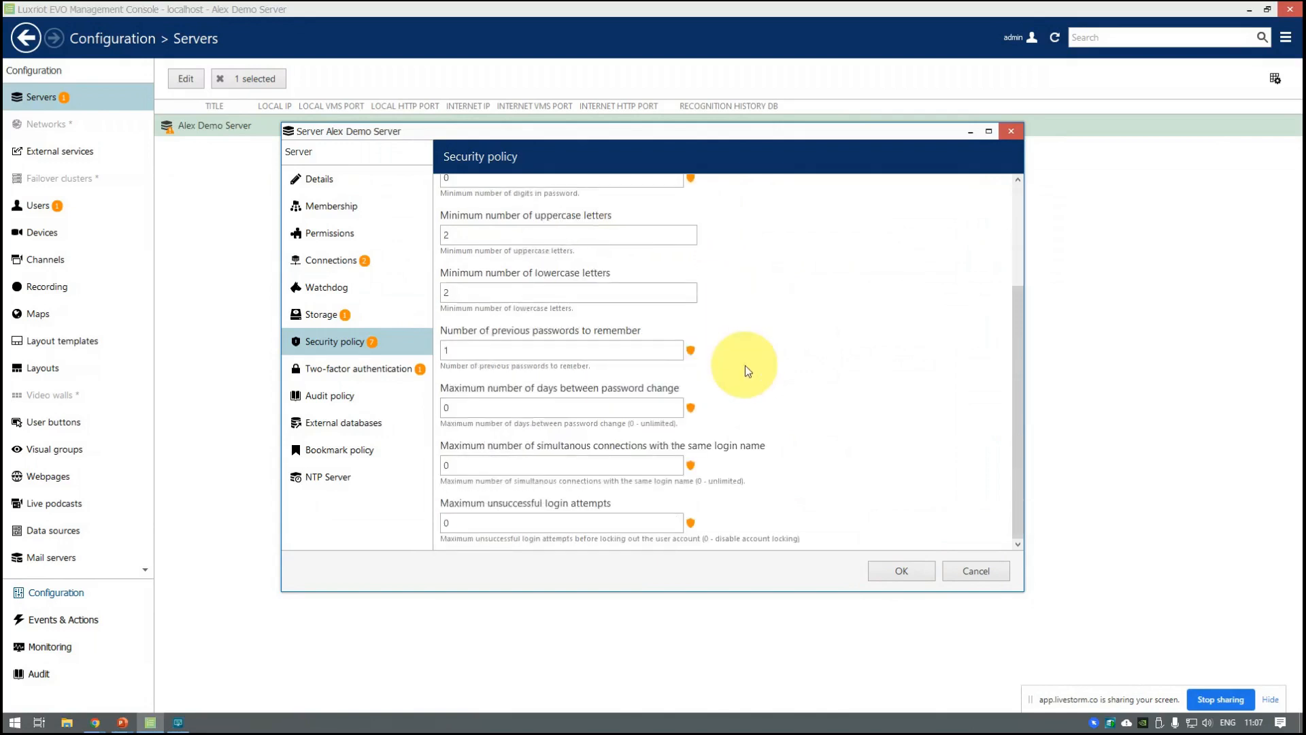
scroll(778, 419, "up", 2)
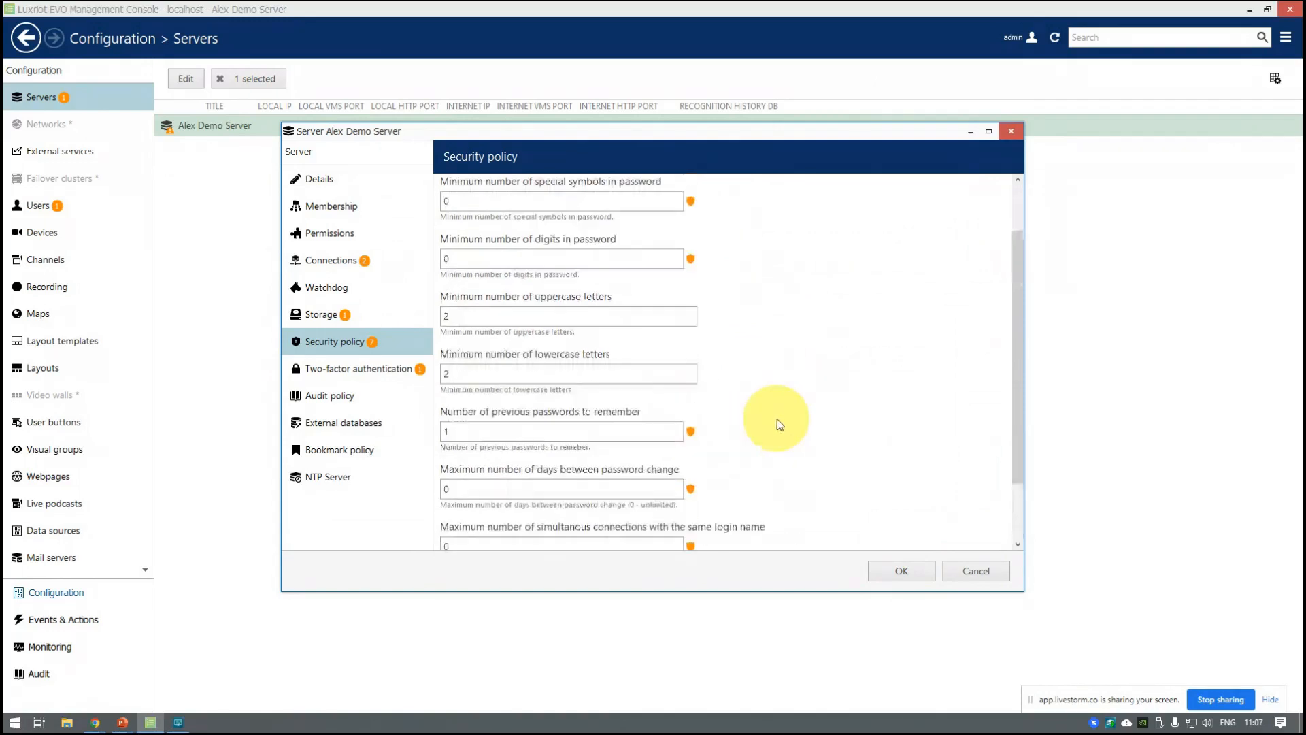
scroll(777, 419, "down", 2)
mouse_move(691, 469)
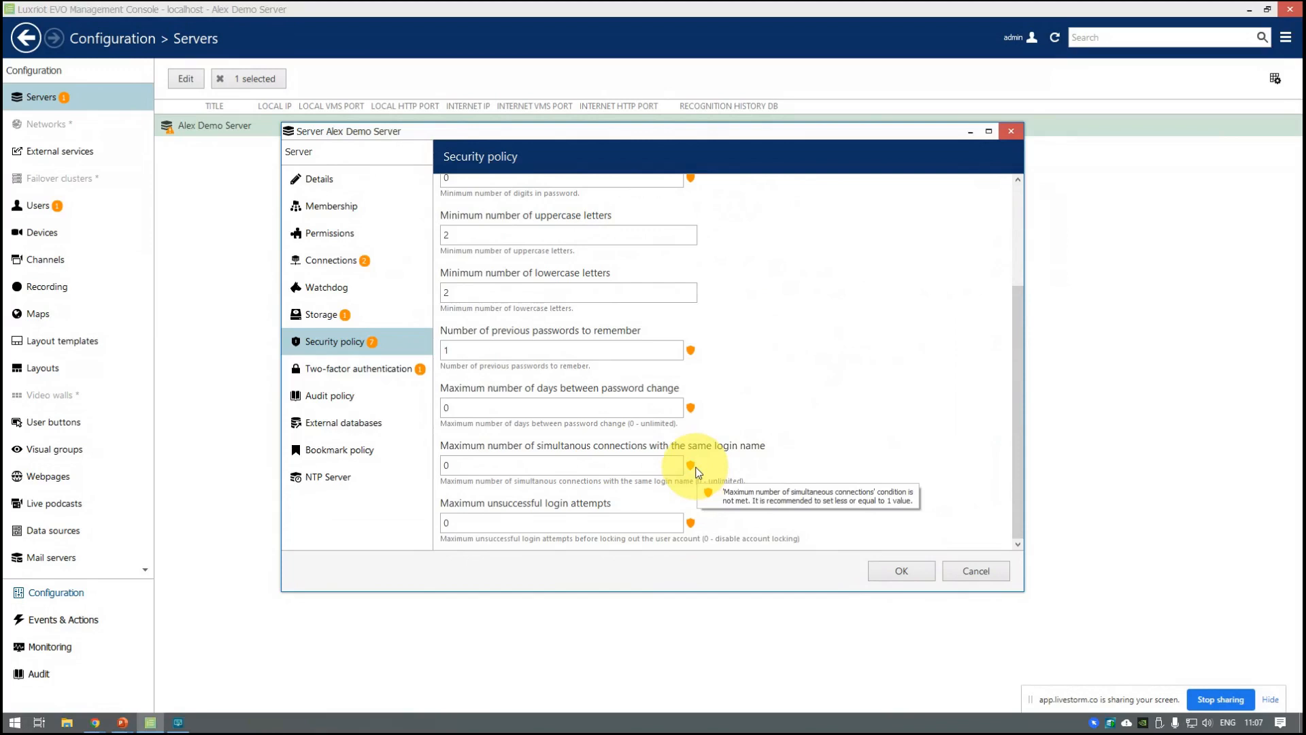
Review the server's two-factor authentication settings and notification providers, and close the server properties without saving
left_click(340, 368)
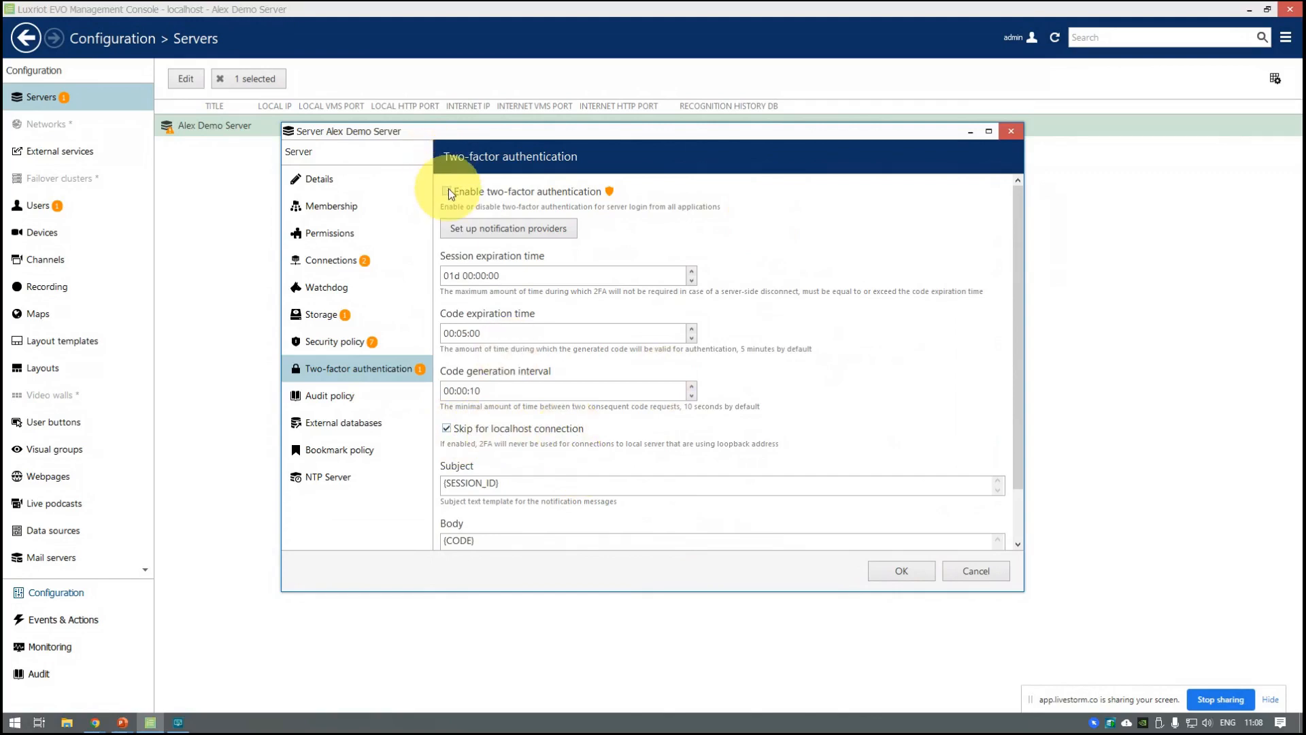
mouse_move(611, 192)
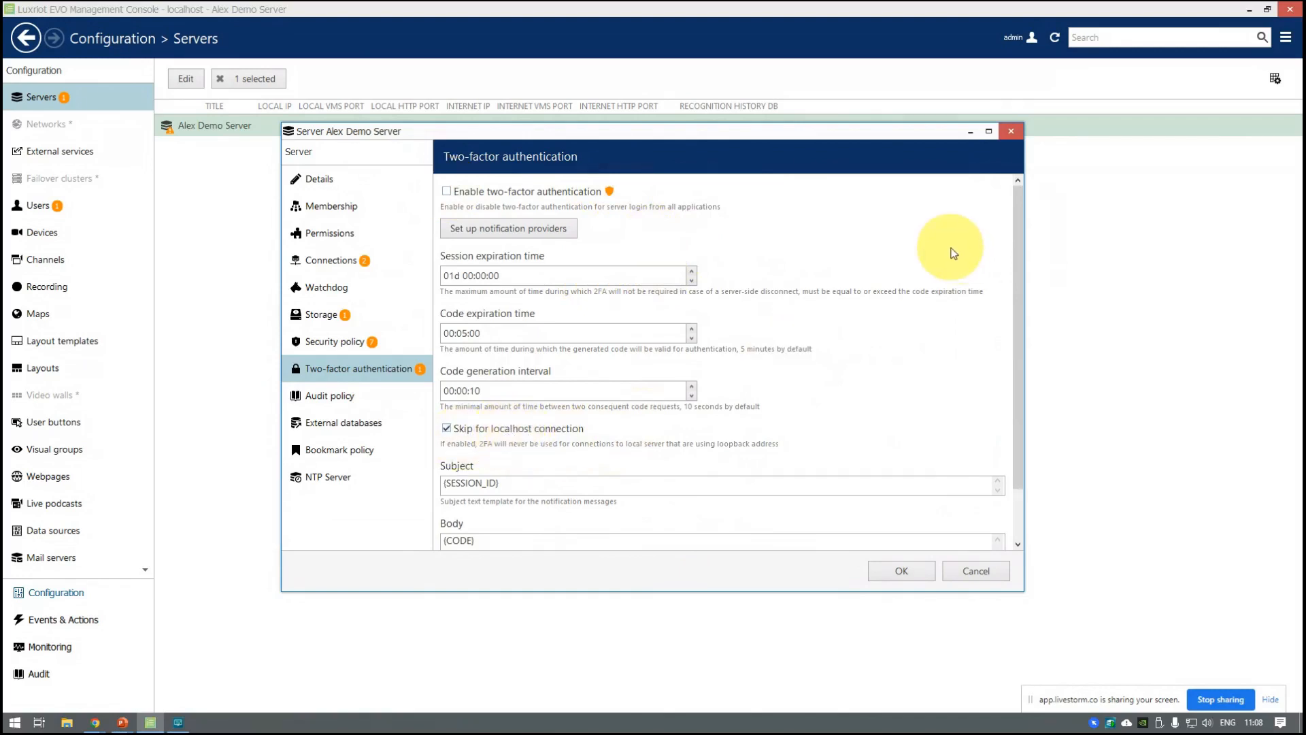
scroll(905, 311, "down", 1)
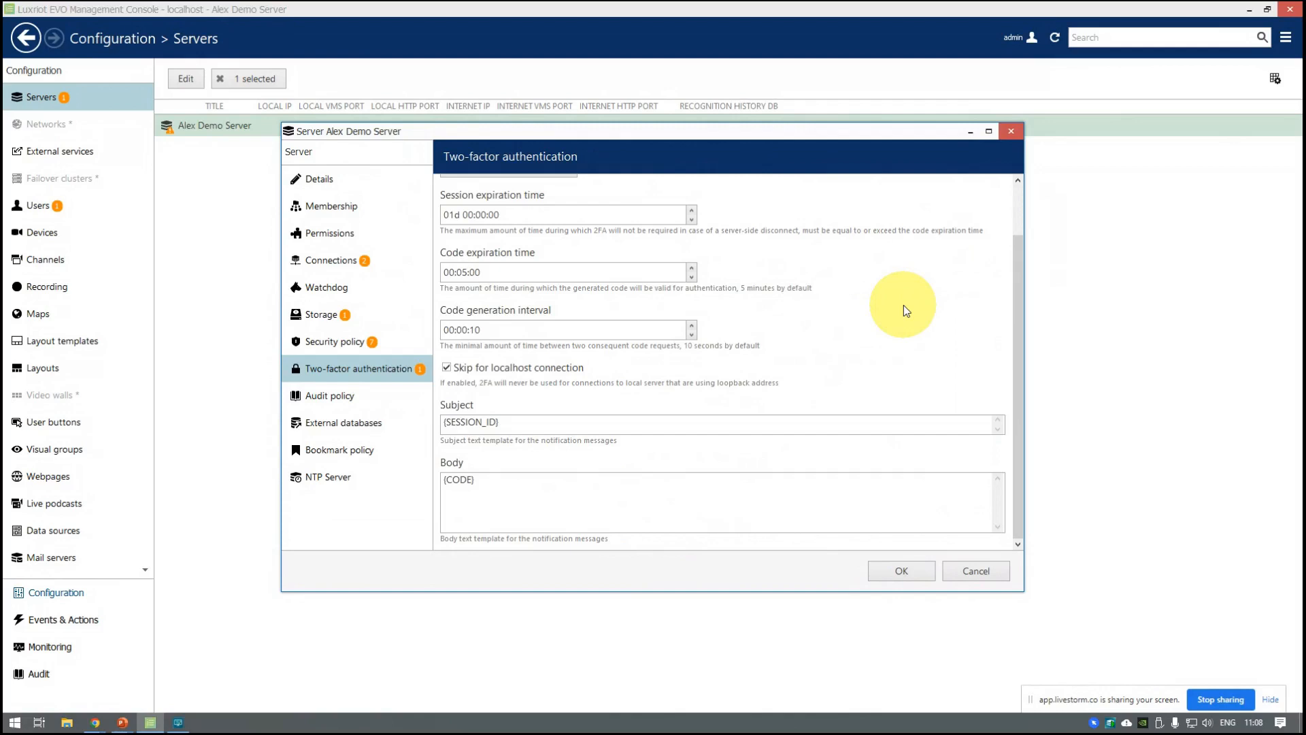
scroll(903, 311, "up", 1)
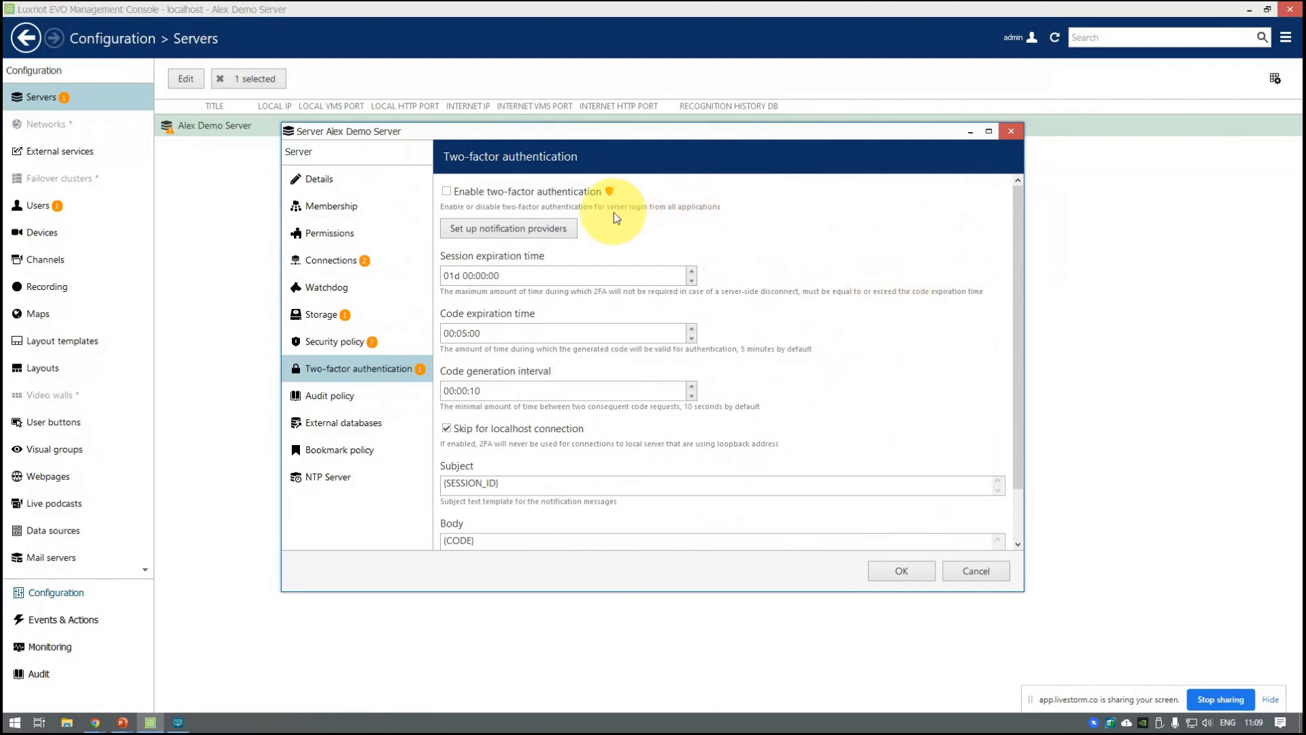
left_click(537, 228)
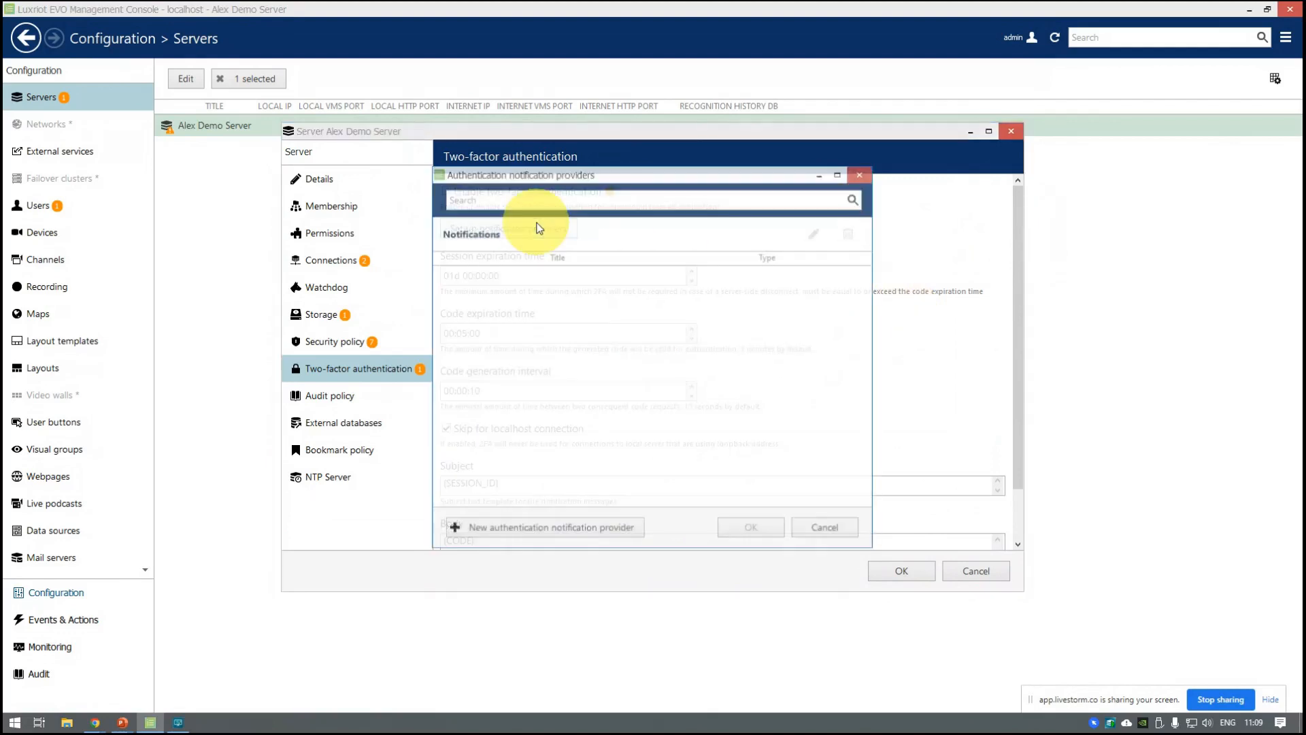
left_click(832, 530)
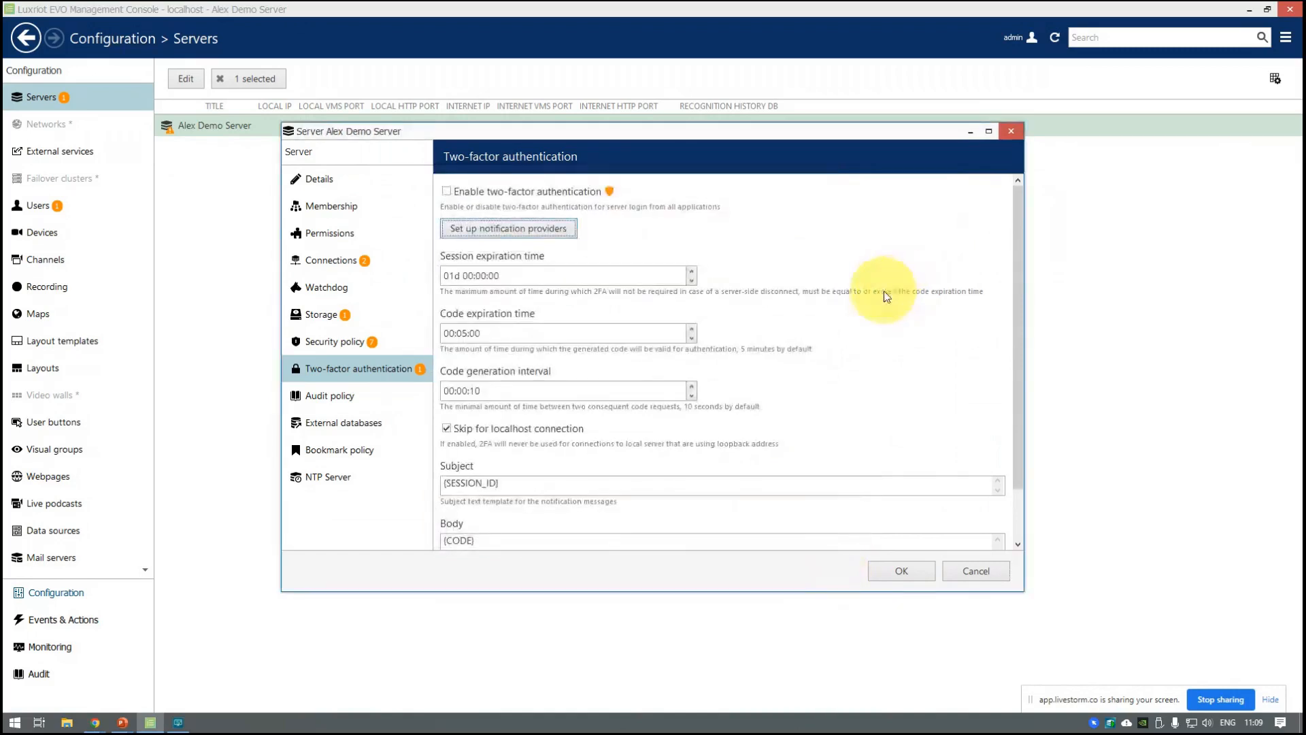
scroll(798, 269, "down", 1)
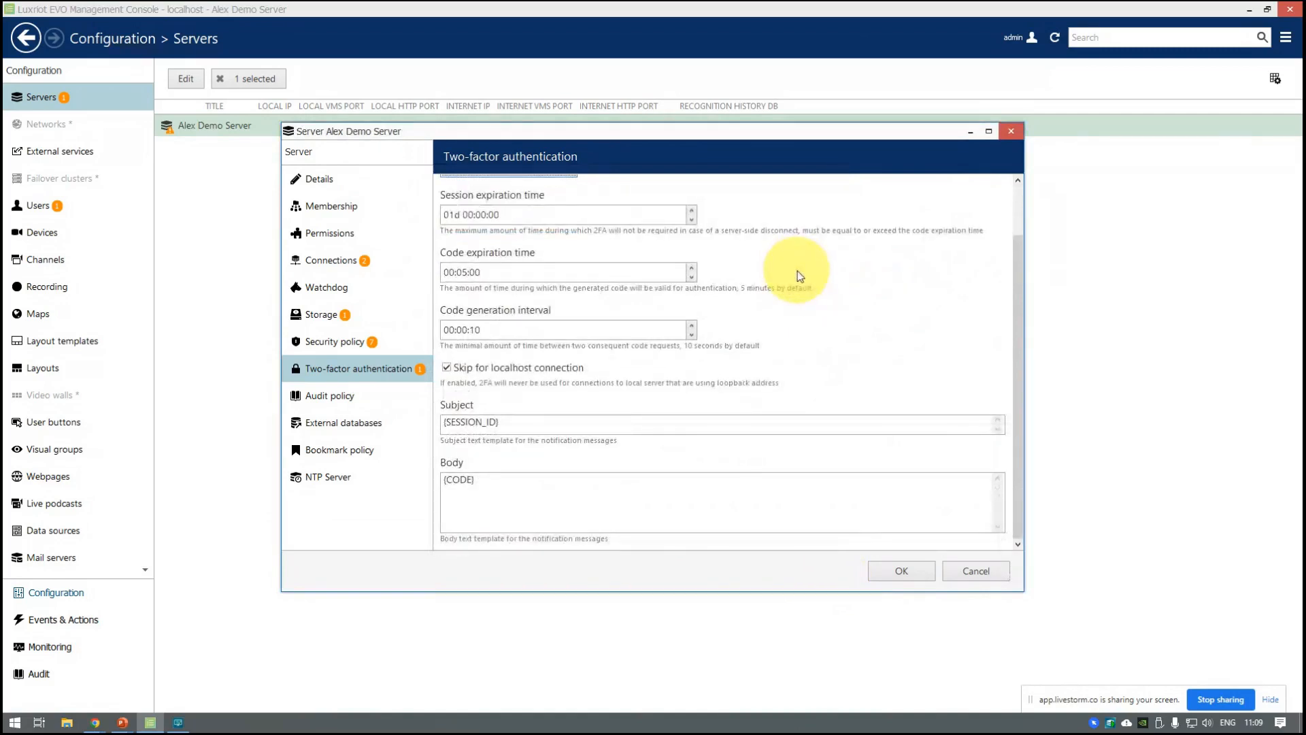
scroll(797, 276, "up", 1)
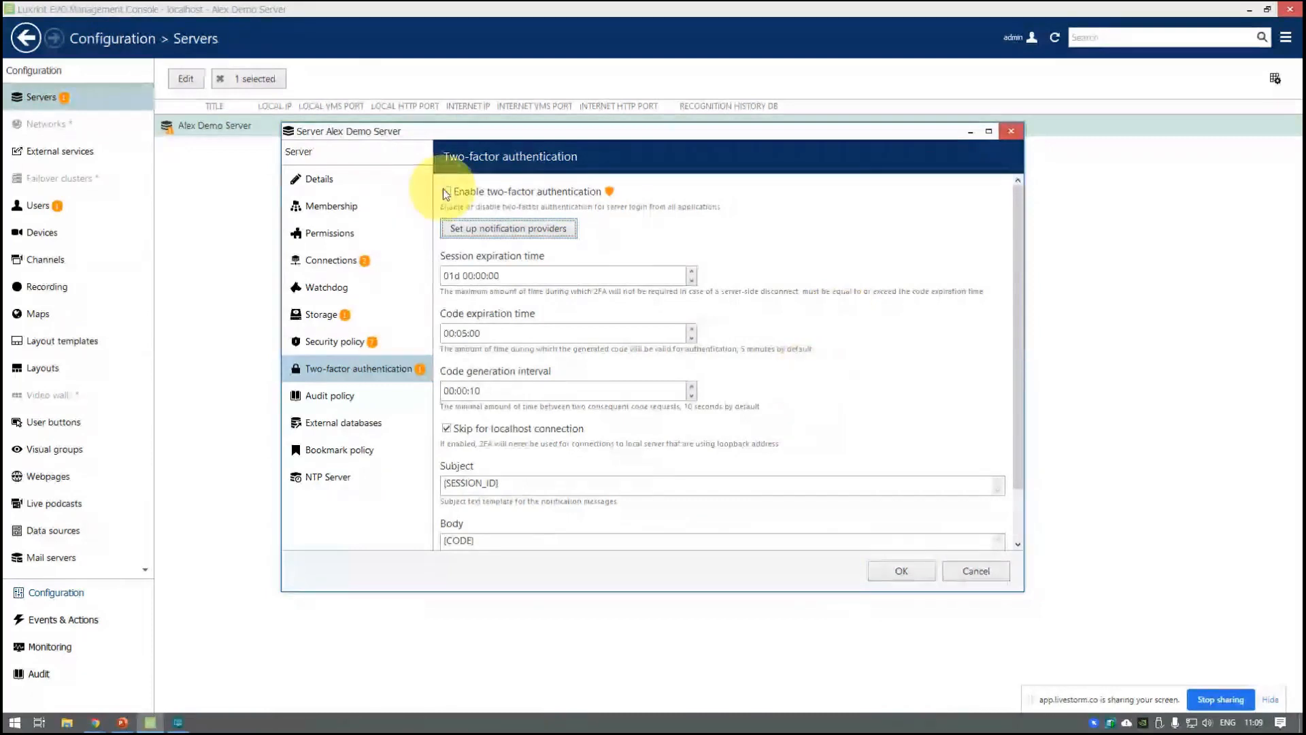
left_click(976, 576)
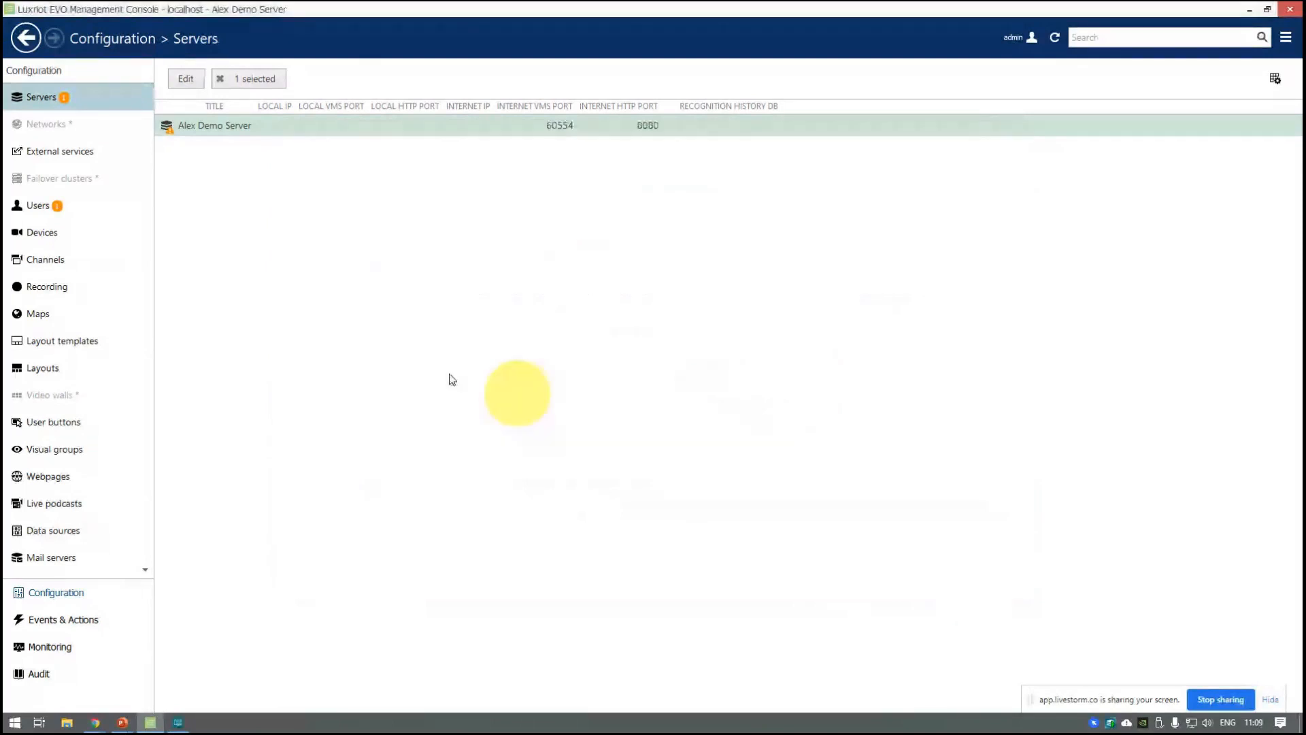
Open the demo server's connection settings and examine the available client-server connection encryption options without changing the selection
double_click(239, 136)
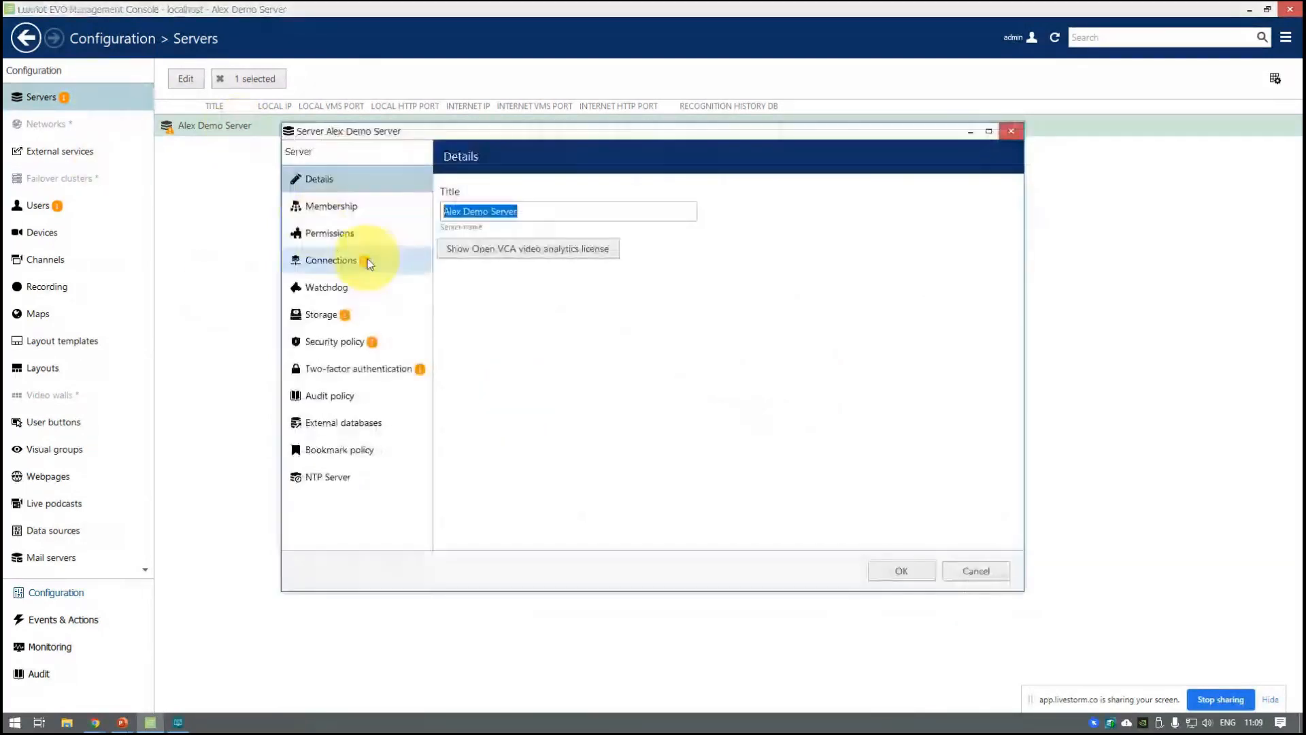
left_click(367, 258)
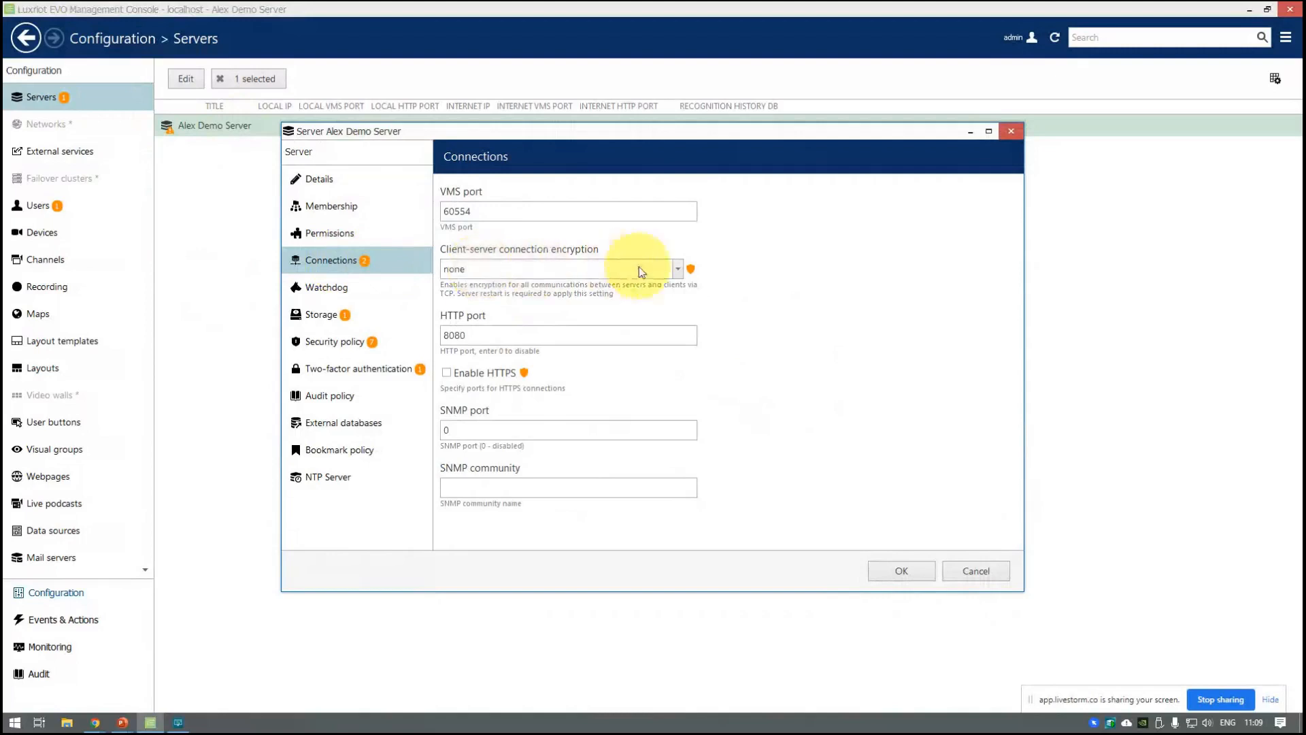
left_click(677, 269)
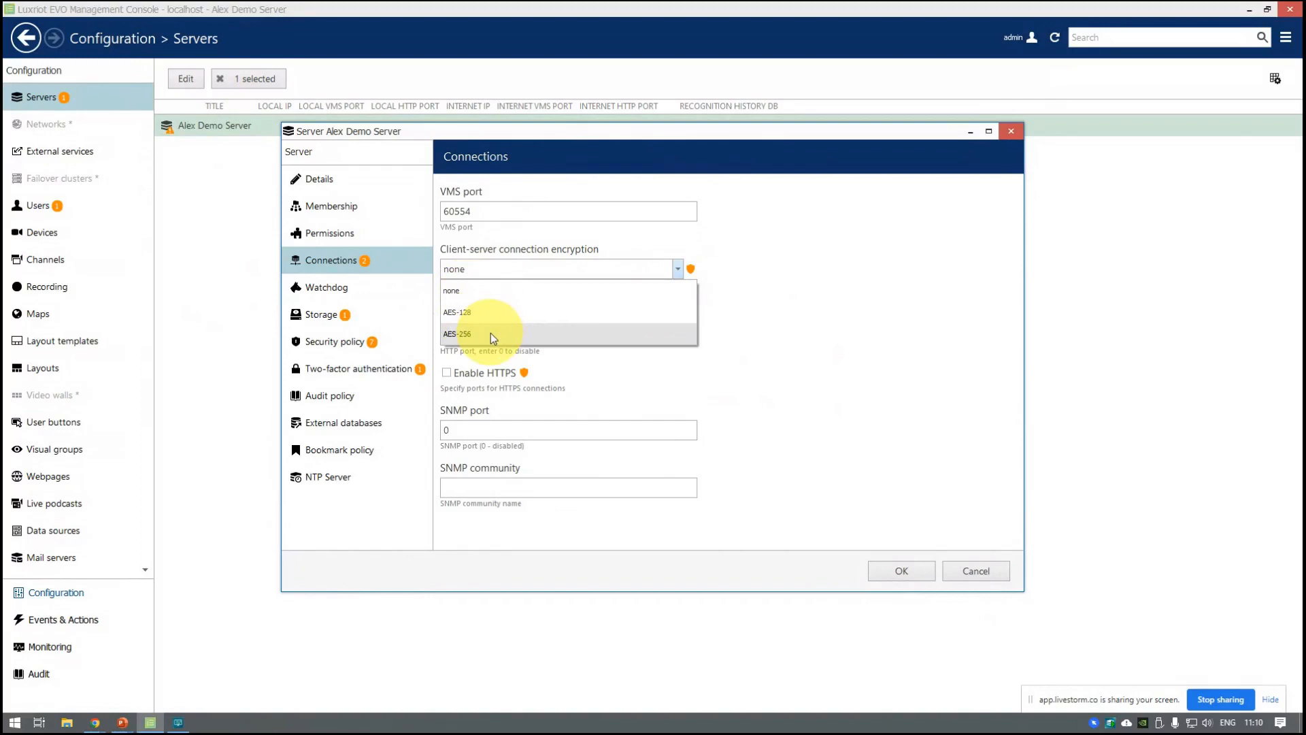
left_click(792, 266)
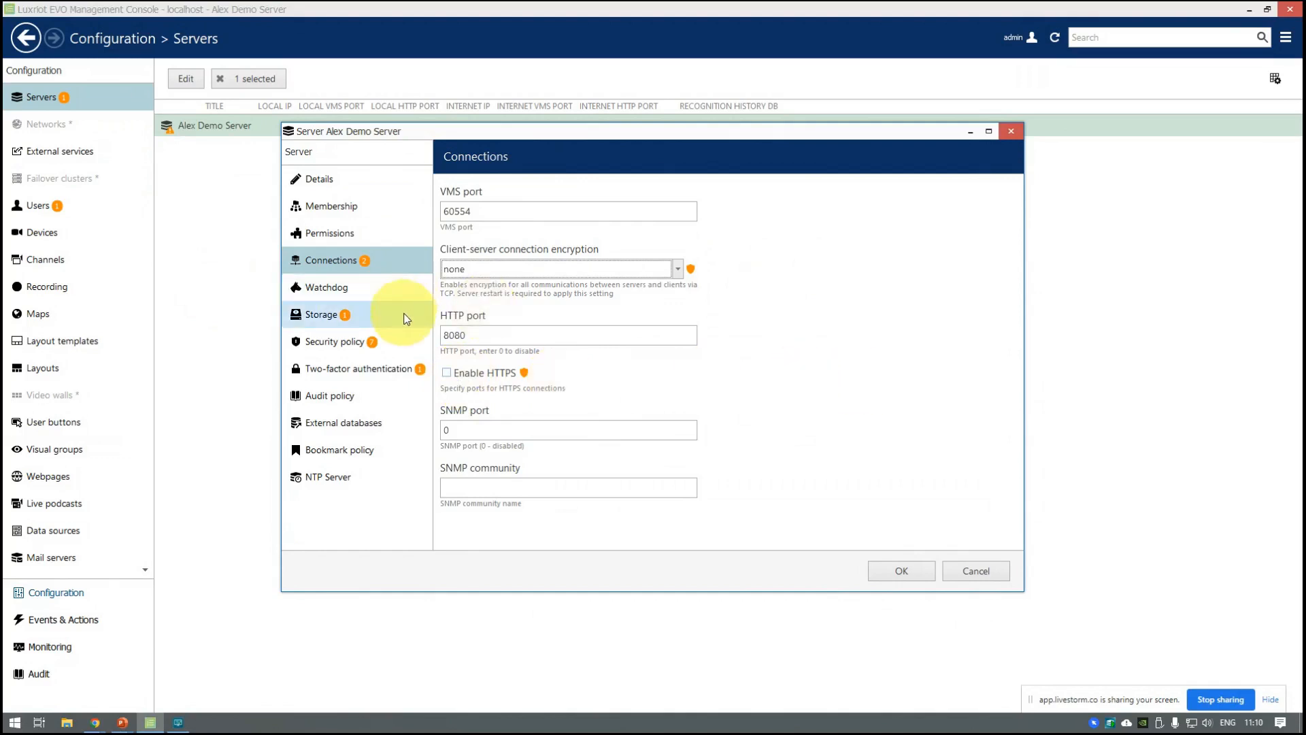
Examine the archive directory's encryption options in the server's storage properties, and close the server properties without choosing an encryption
left_click(344, 318)
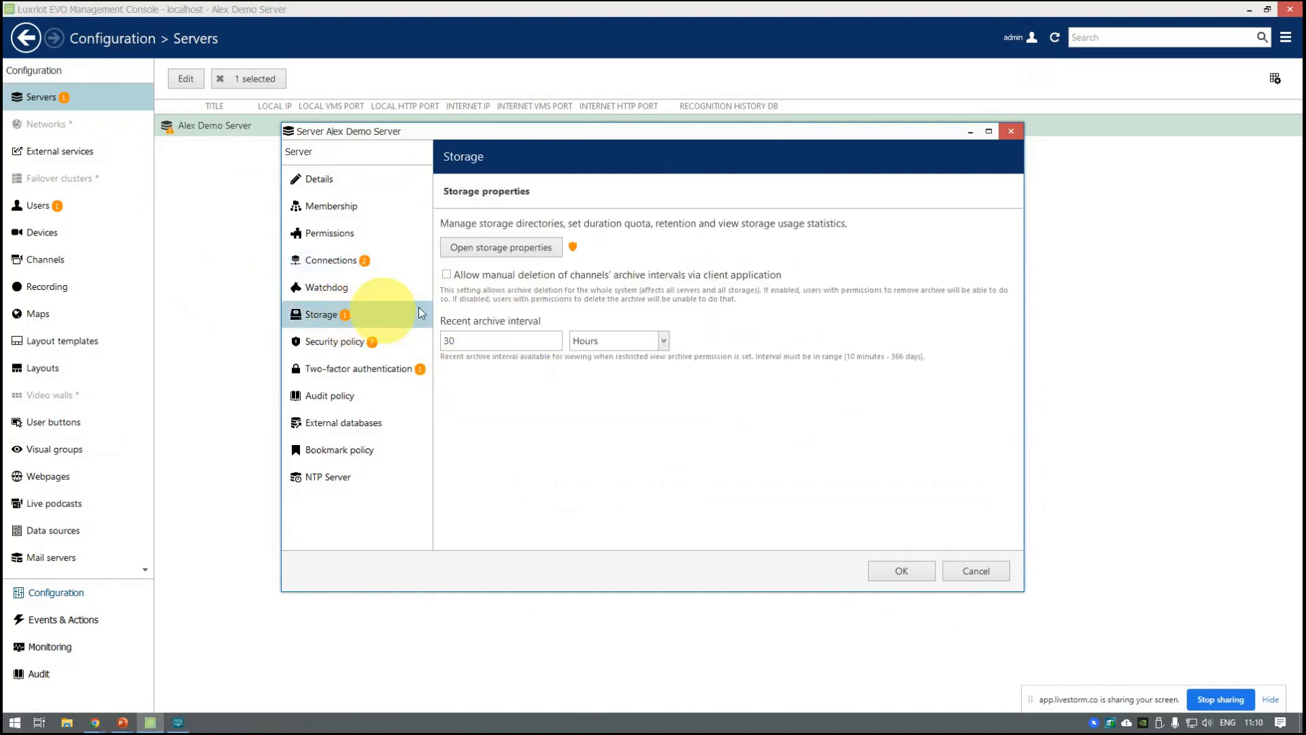
left_click(513, 248)
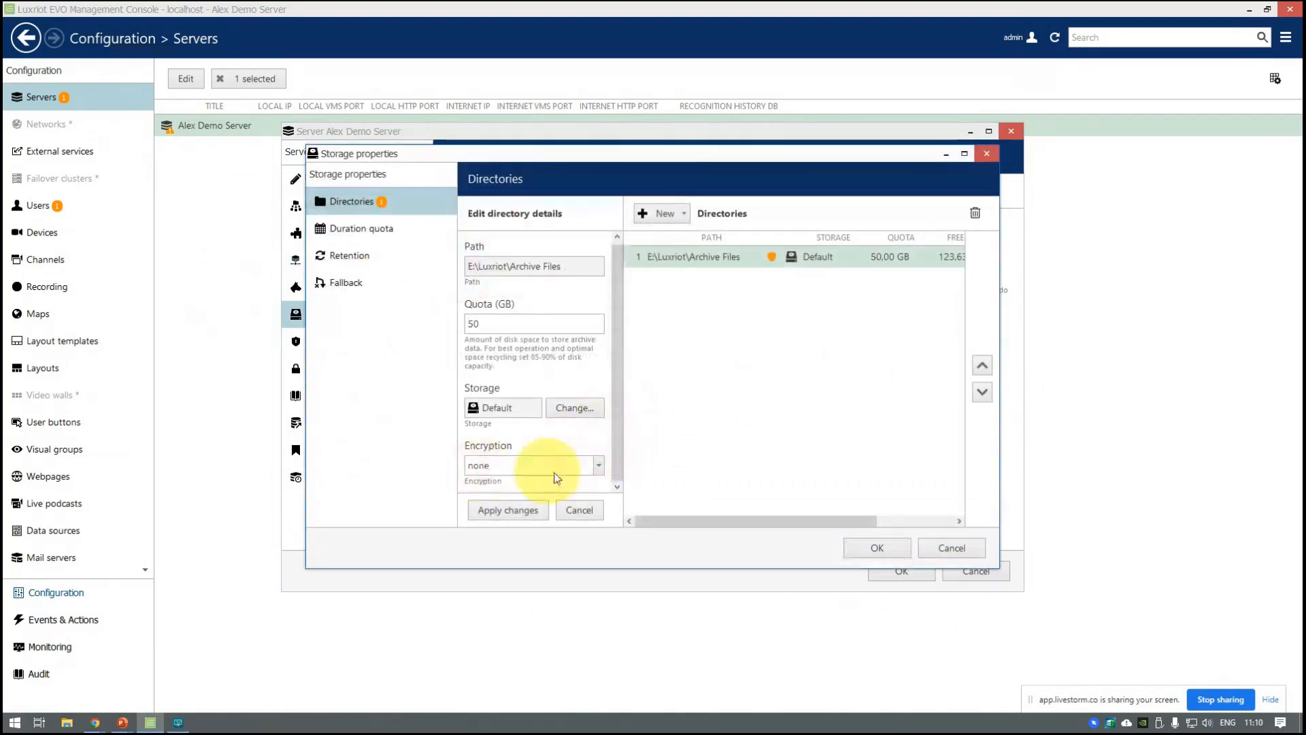
left_click(600, 465)
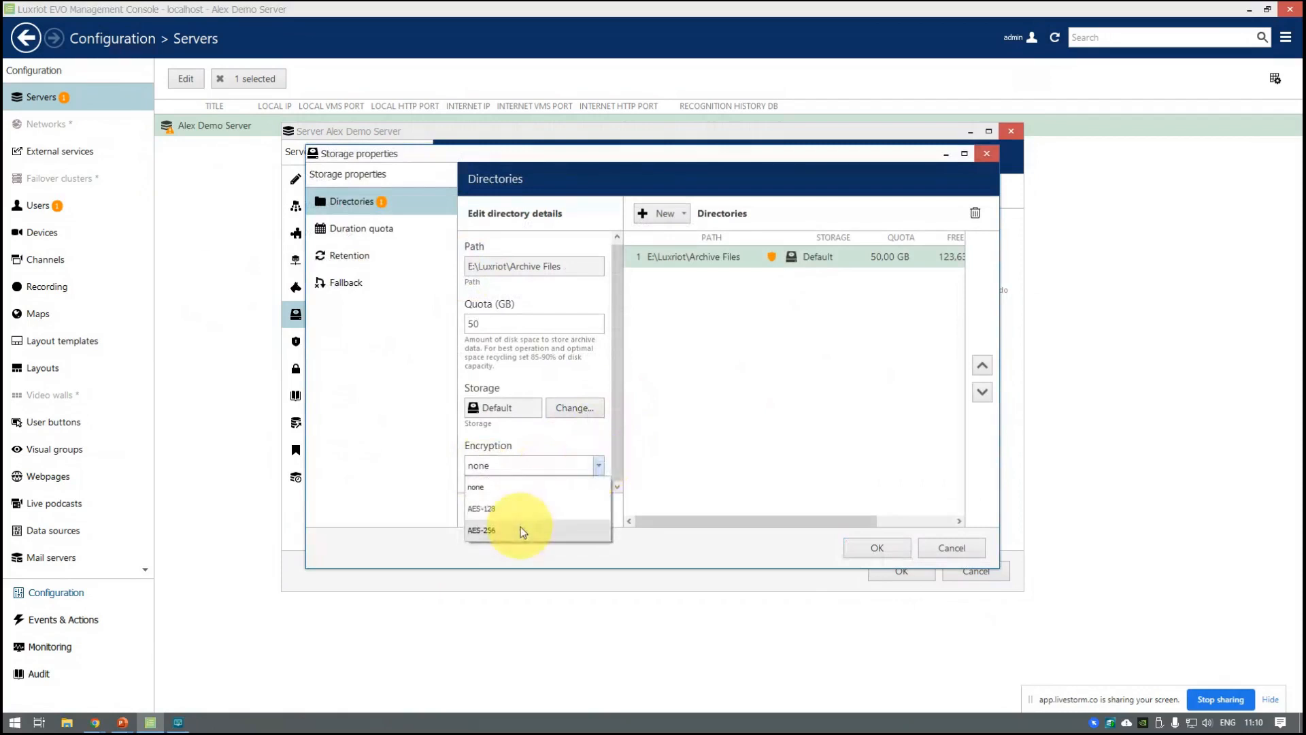
left_click(545, 466)
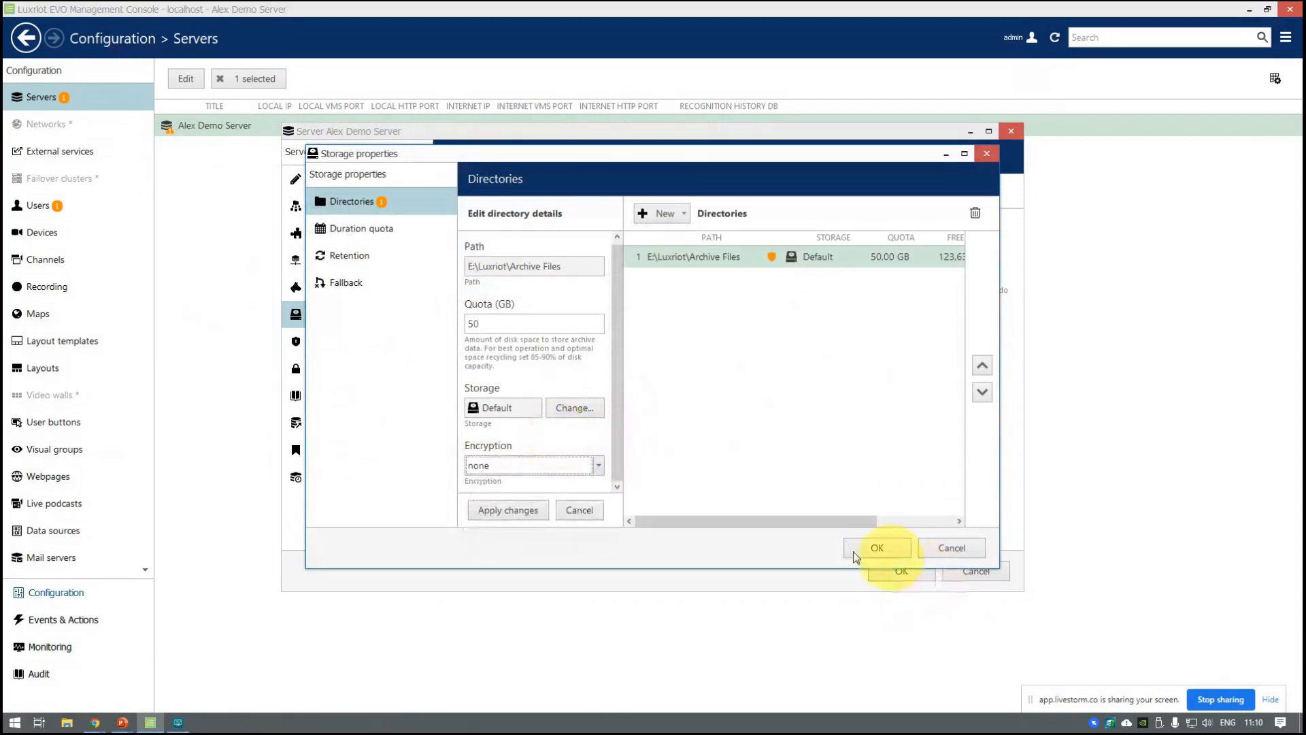
left_click(859, 553)
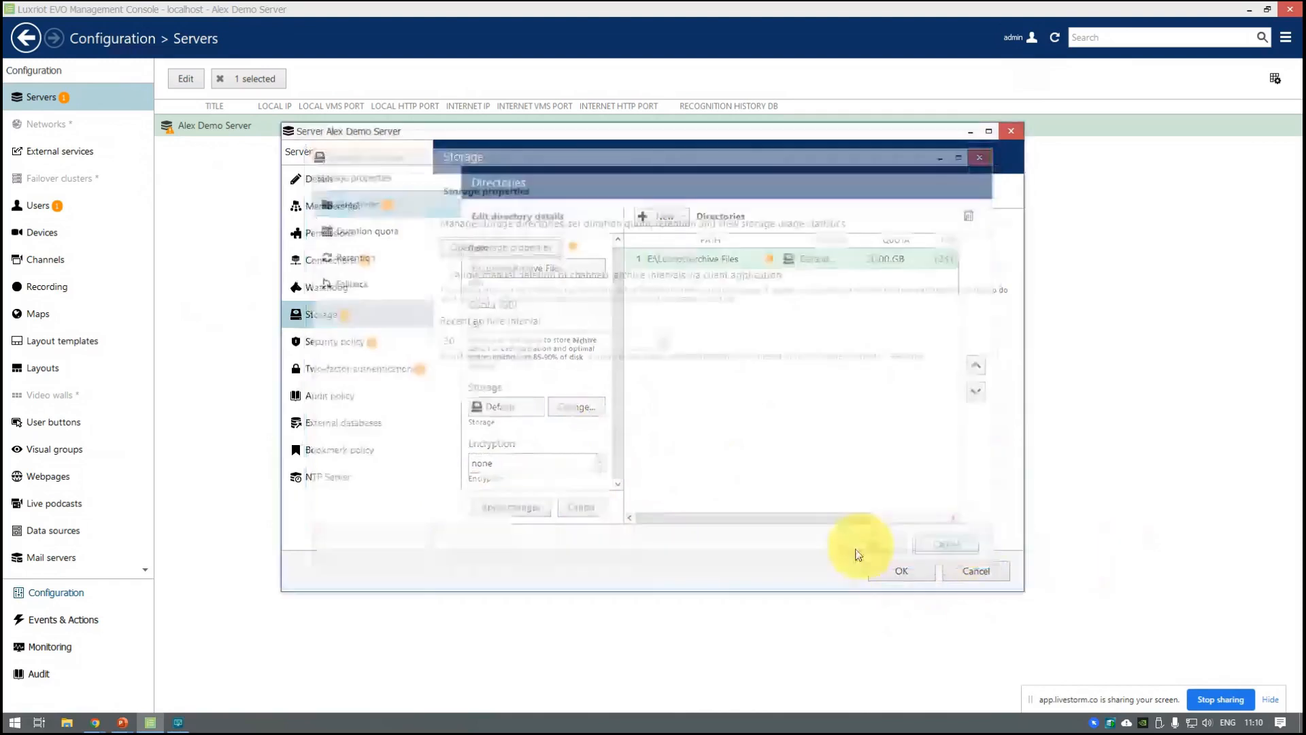
left_click(976, 571)
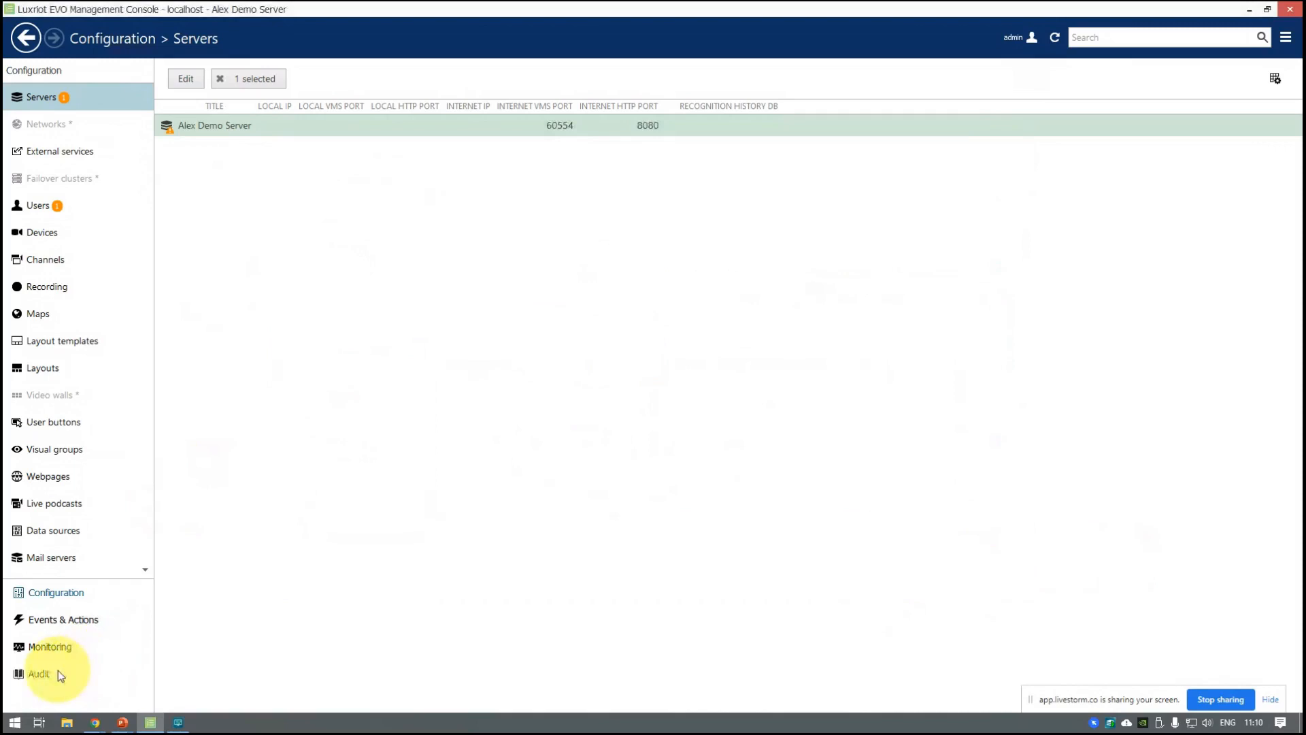
Open the filter for the user audit log and review the users and resources available for the query
left_click(40, 673)
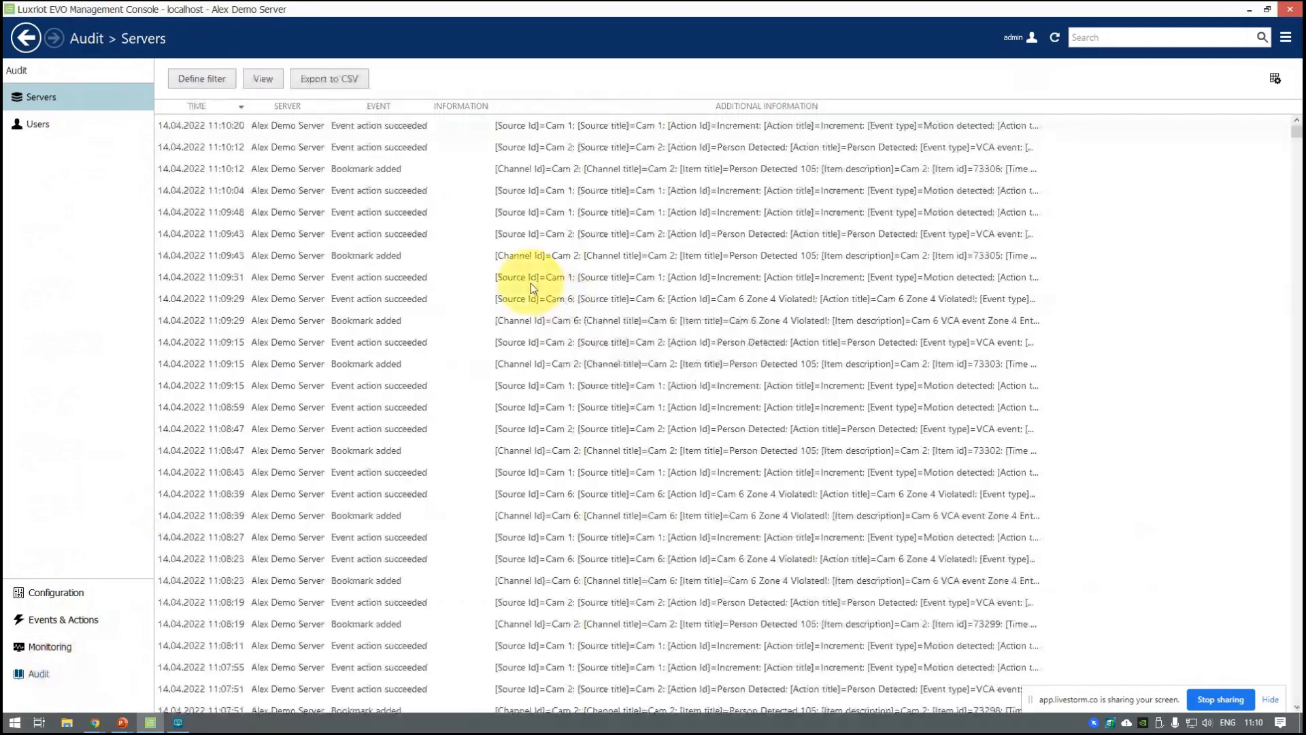
left_click(76, 133)
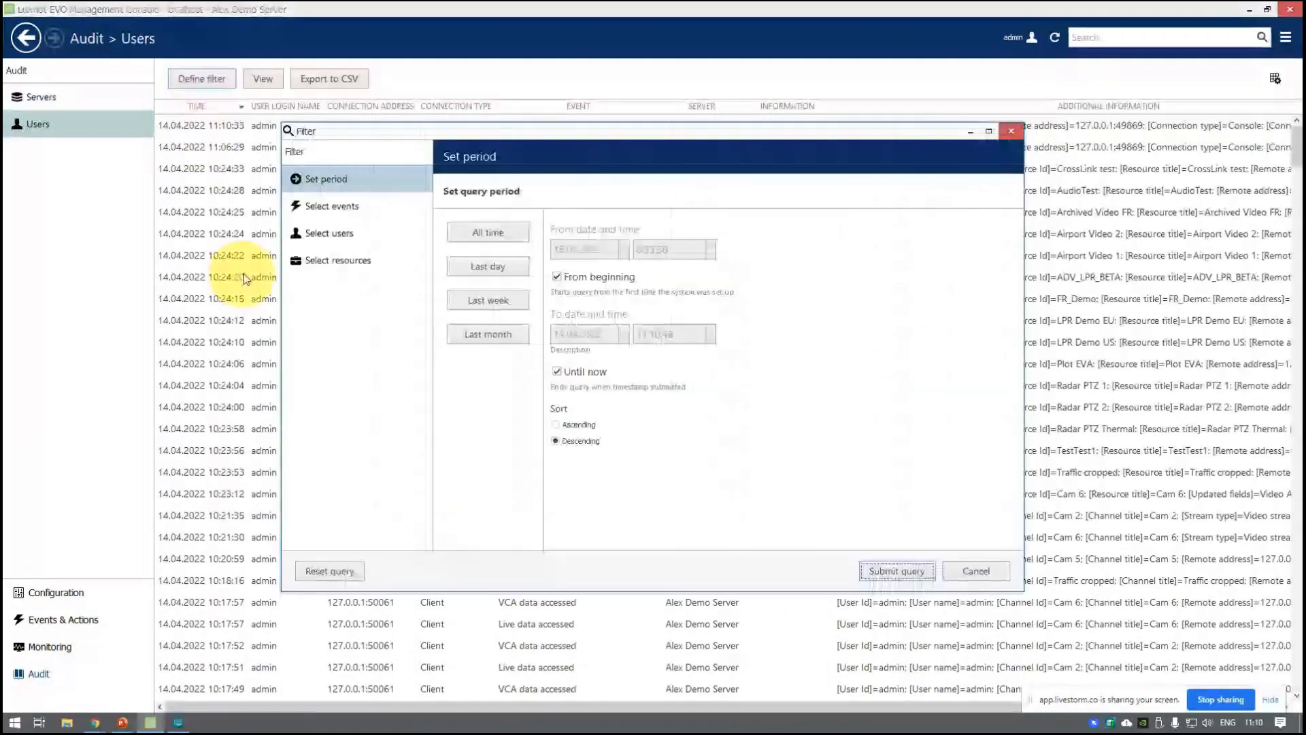
left_click(332, 234)
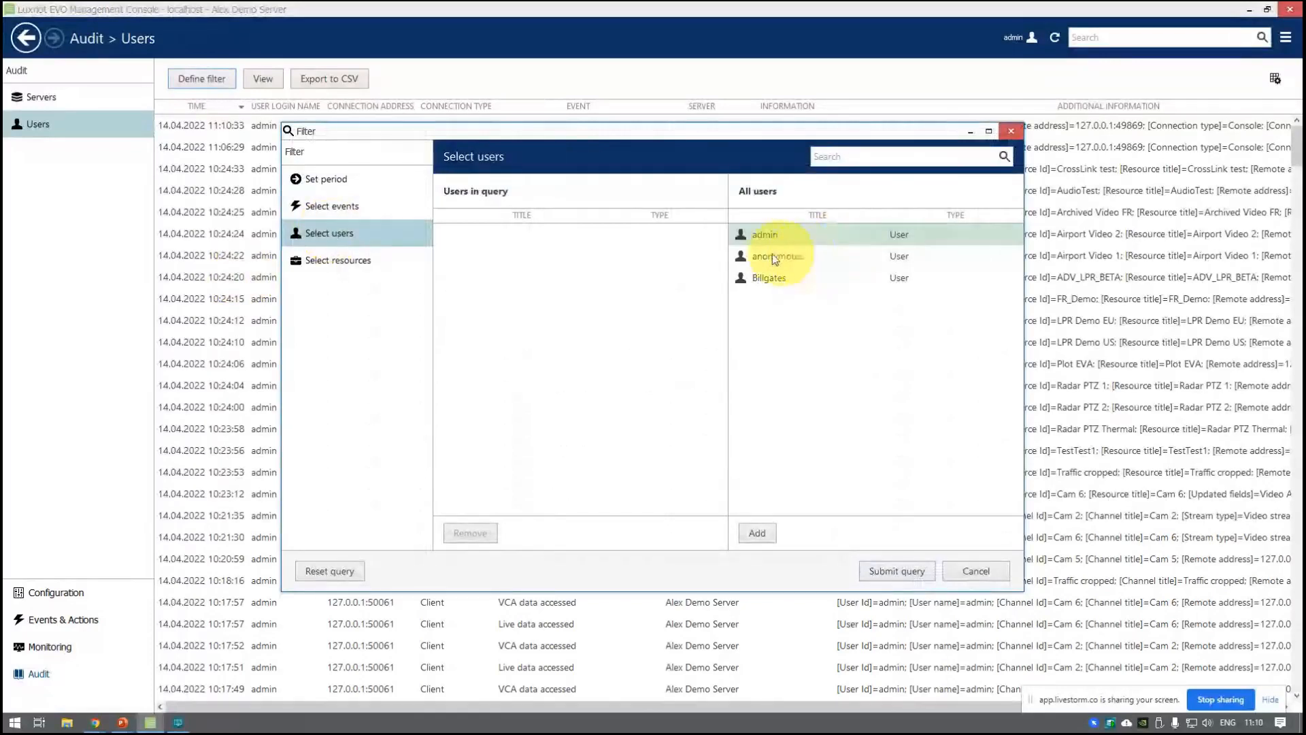
left_click(373, 262)
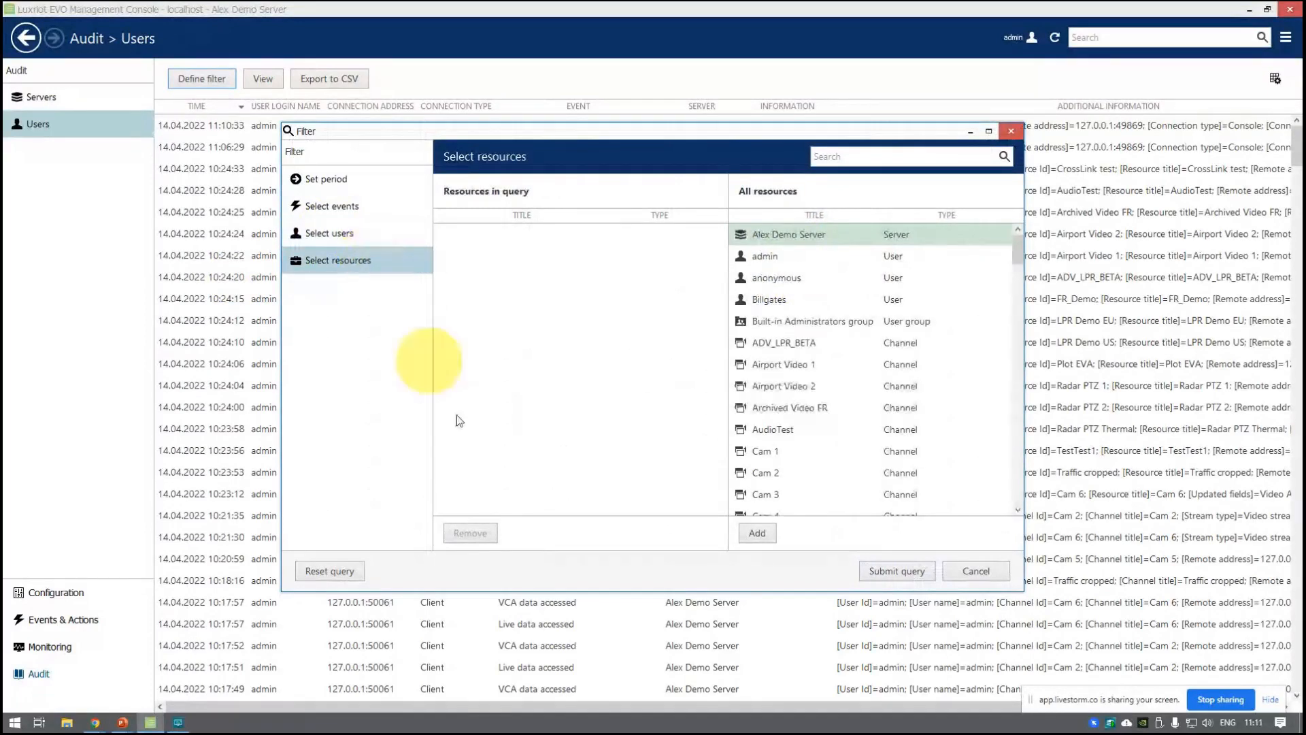
Filter the user audit log by the Cam 1 channel as resource and look through the matching entries
left_click(816, 451)
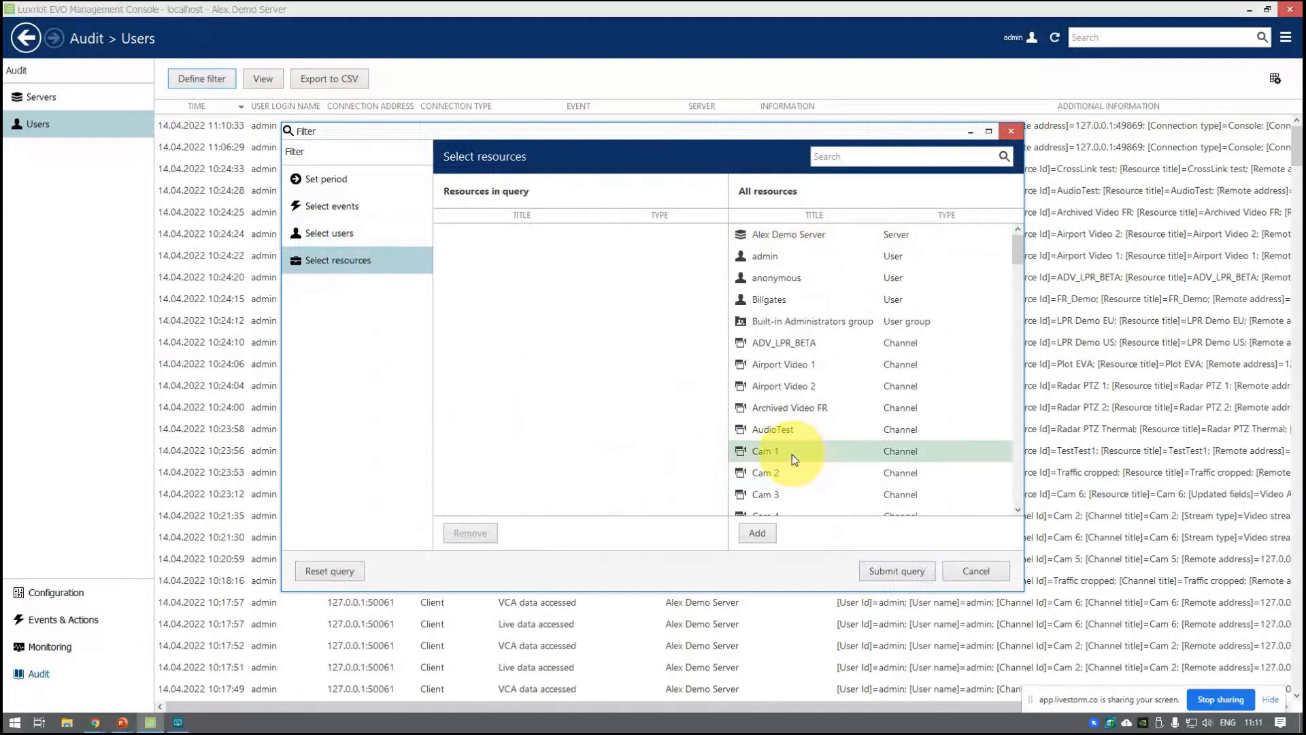
left_click(758, 535)
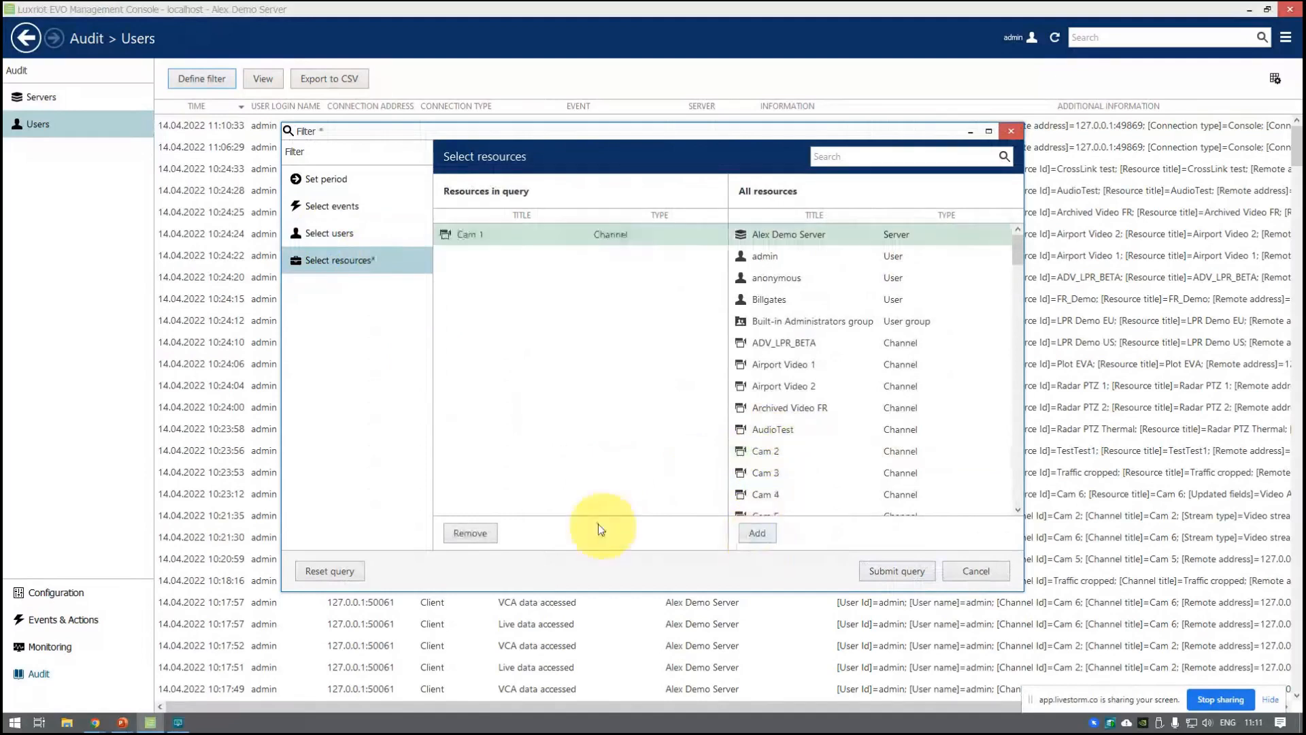
left_click(897, 571)
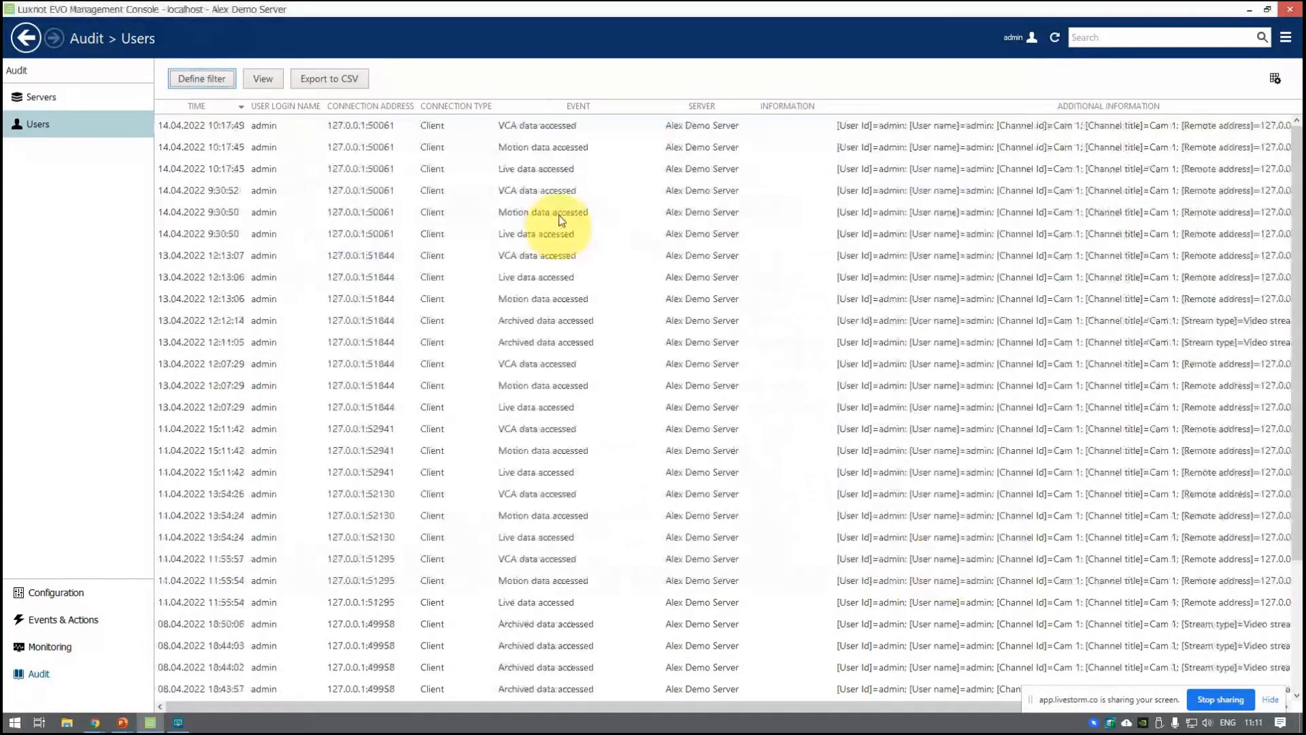
scroll(562, 238, "down", 2)
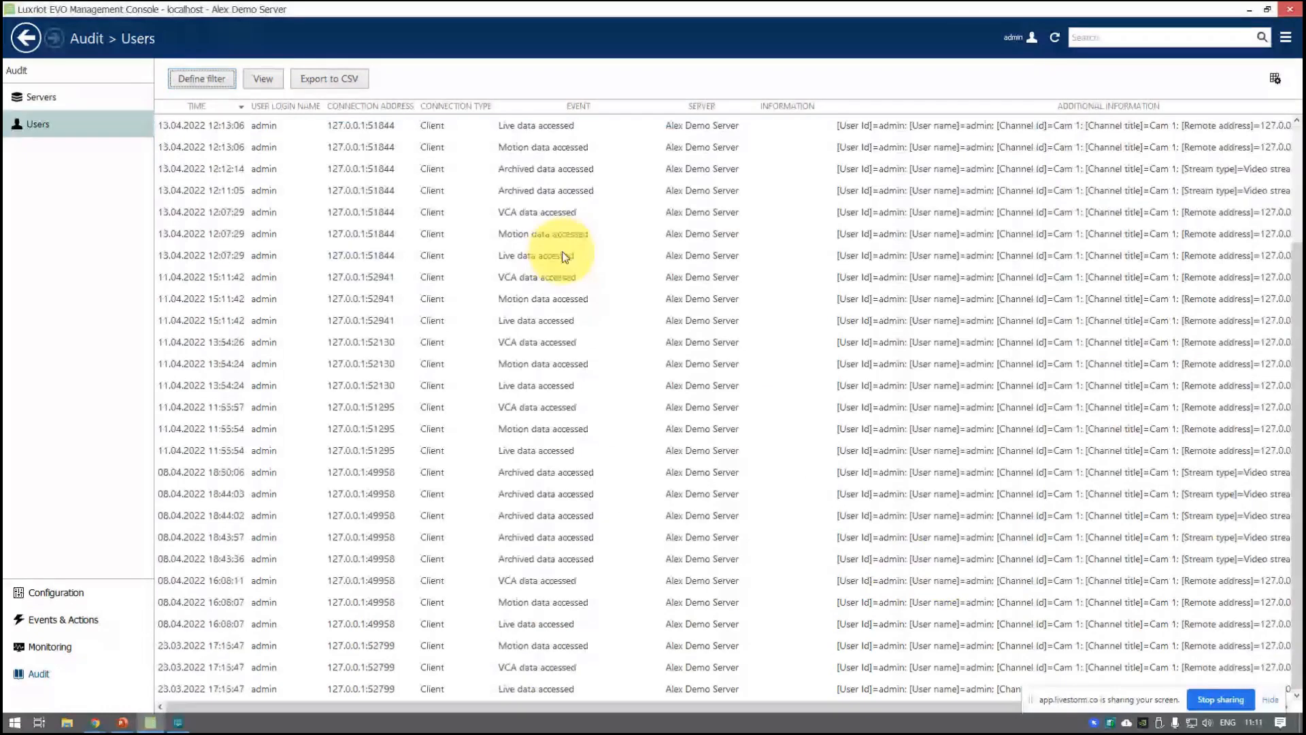
scroll(564, 256, "up", 2)
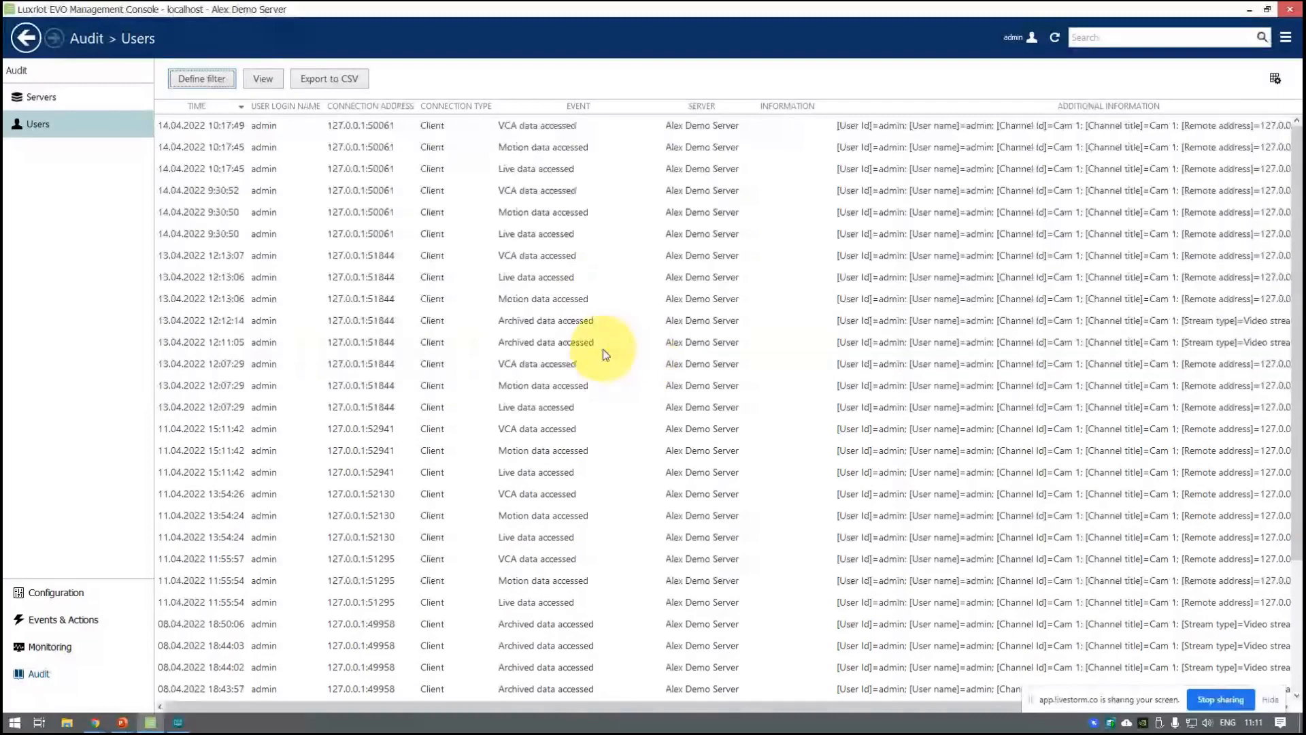
scroll(603, 349, "down", 2)
scroll(603, 349, "up", 2)
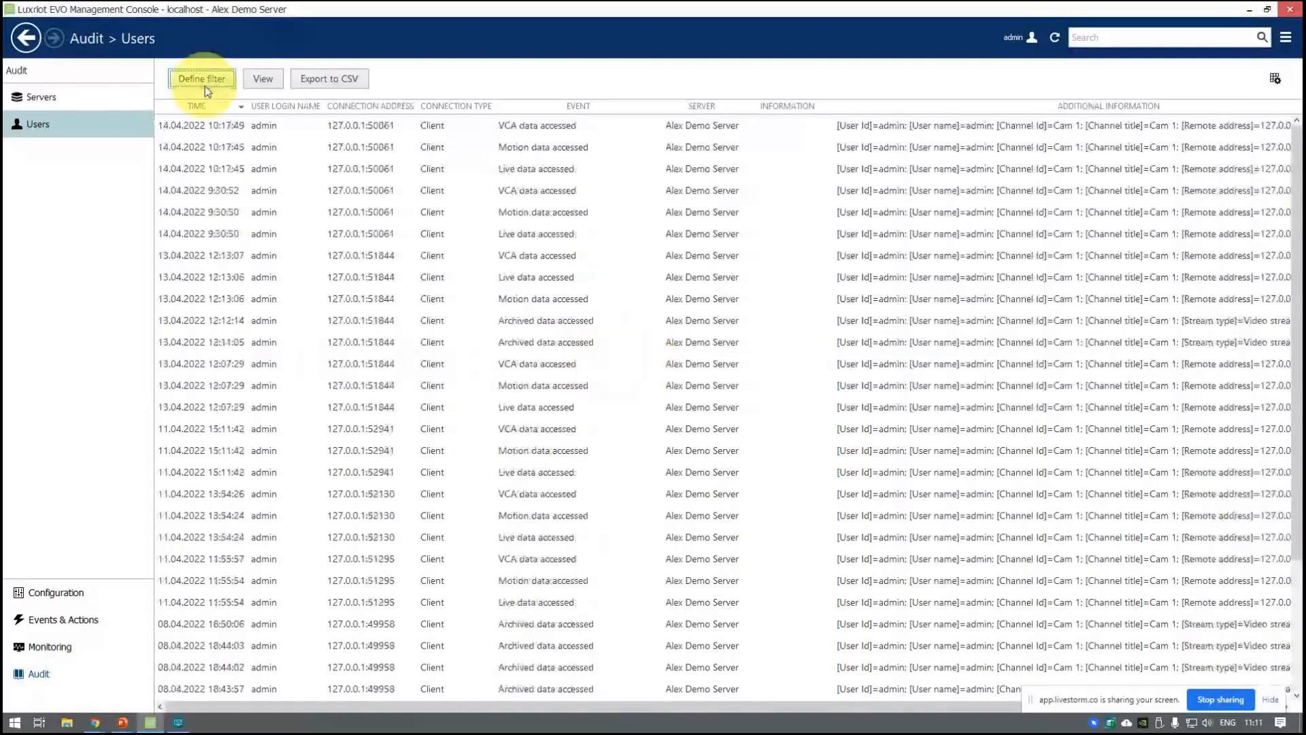
Try removing Cam 1 from the audit filter's queried resources and browse the available resources, discarding the change
left_click(202, 78)
left_click(338, 260)
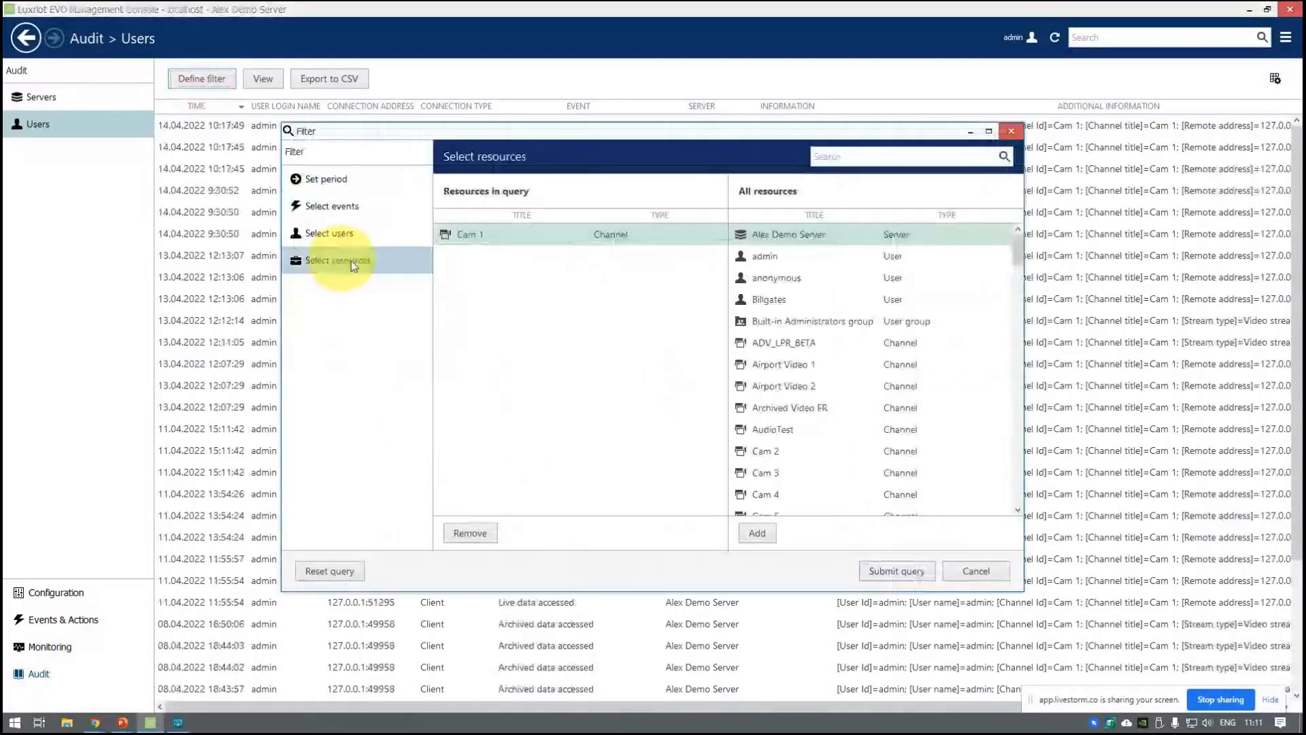
left_click(472, 535)
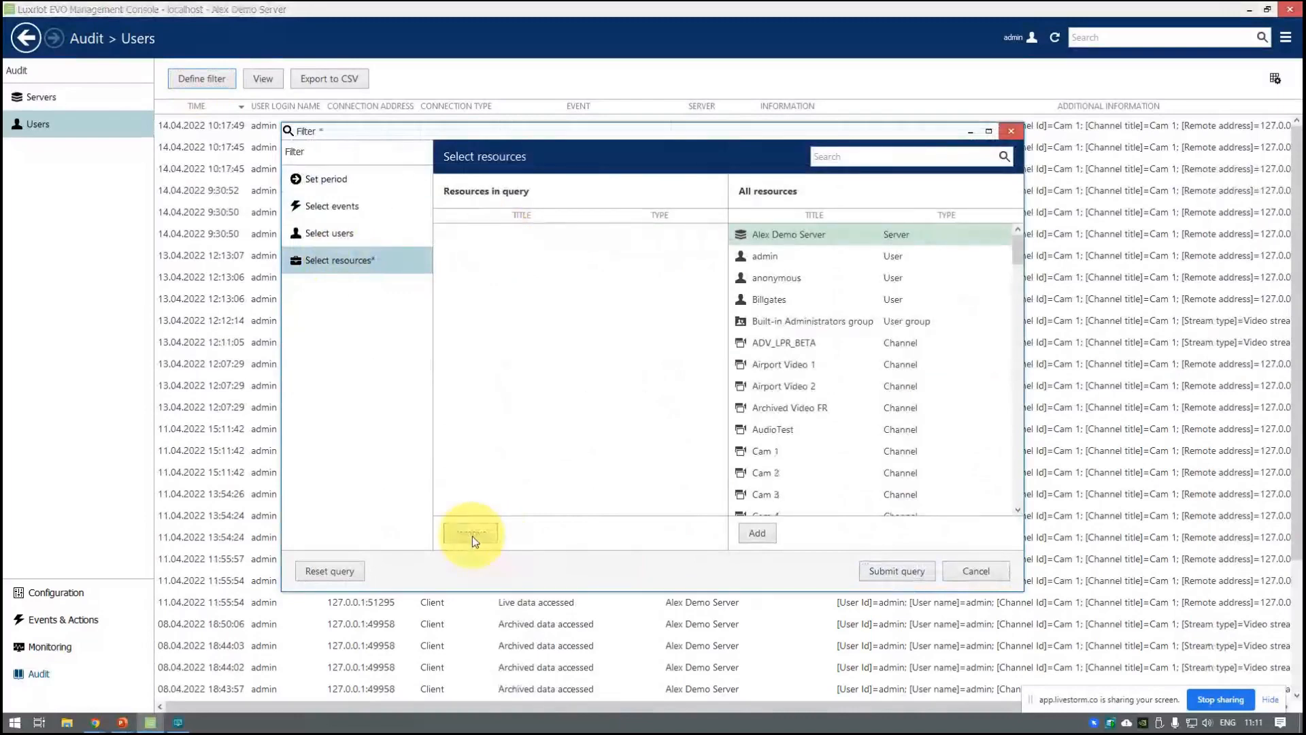
scroll(896, 360, "down", 5)
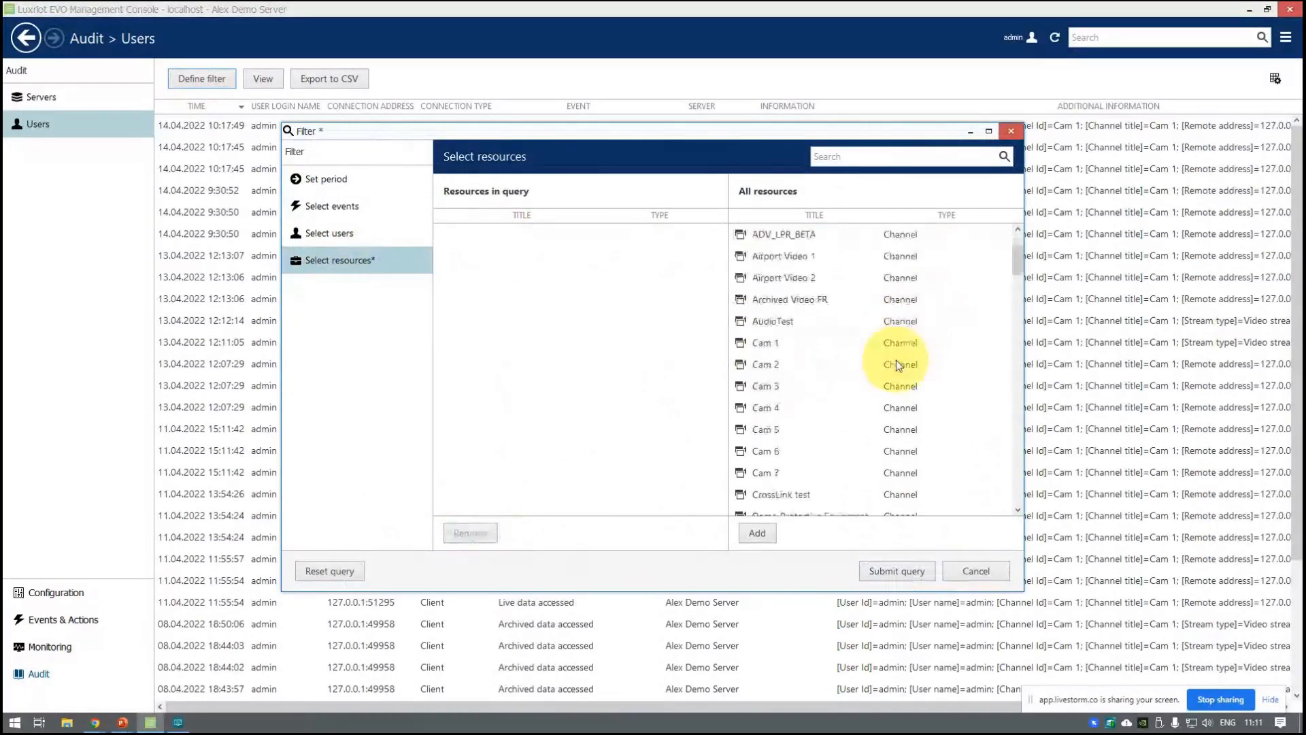
left_click_drag(1018, 259, 1017, 228)
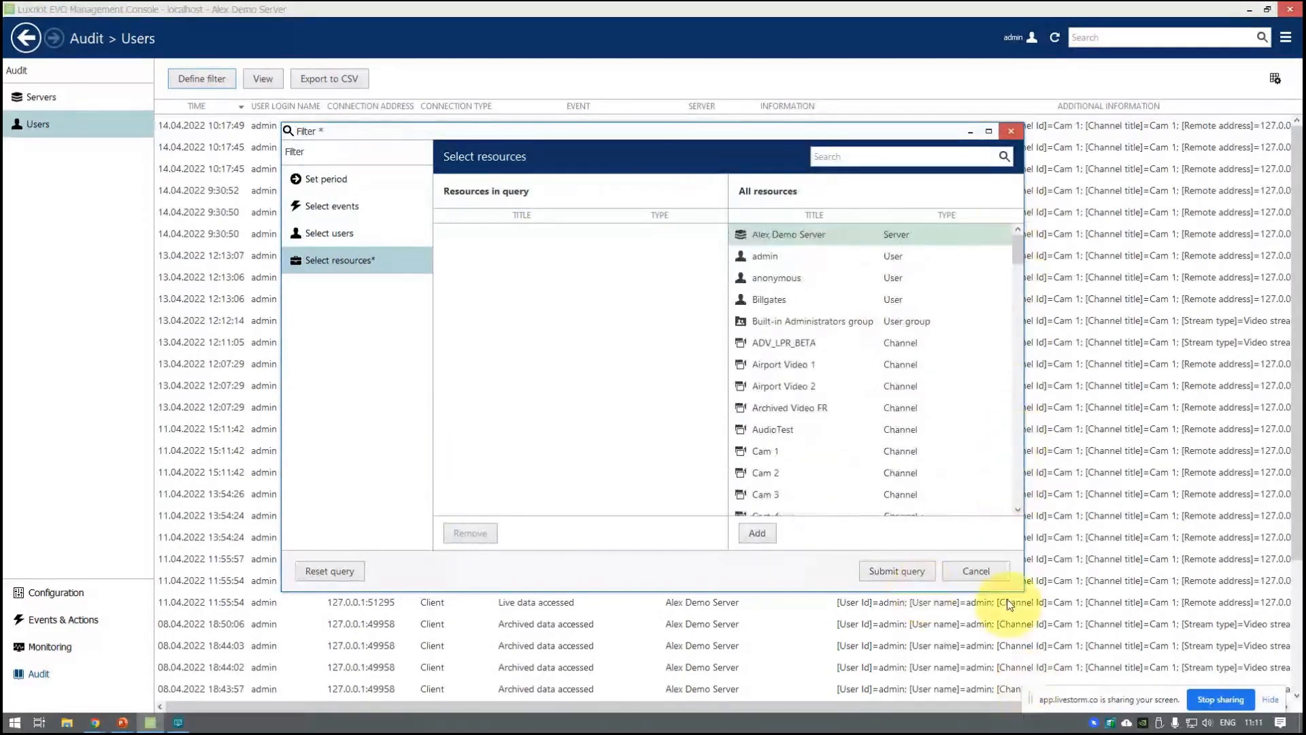
left_click(990, 579)
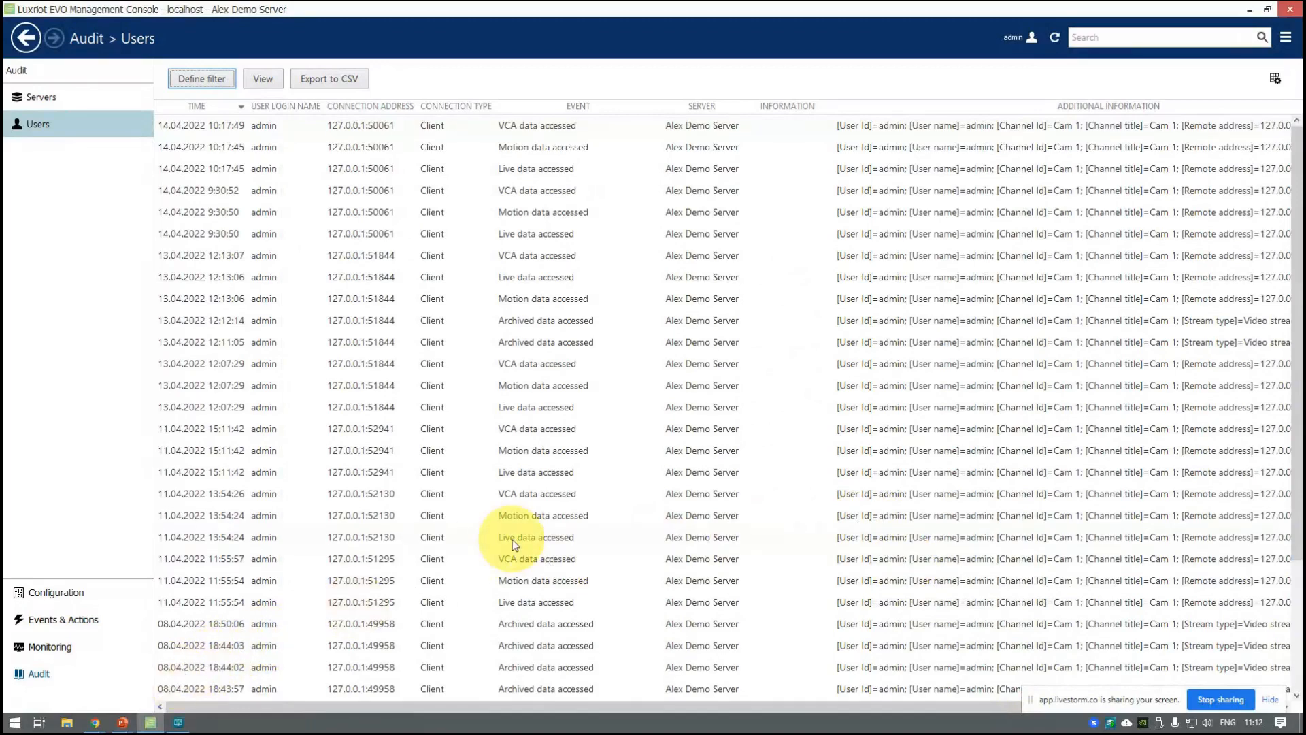
key("alt+Tab")
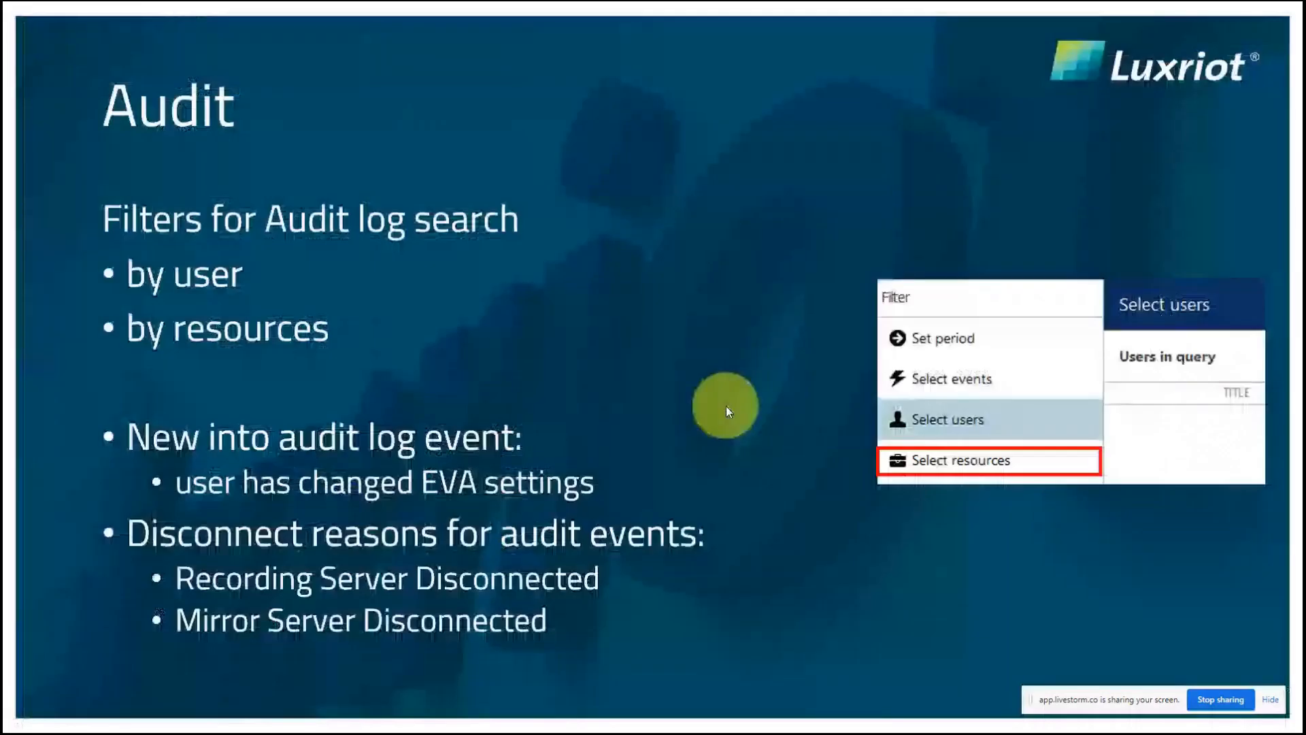
left_click(753, 454)
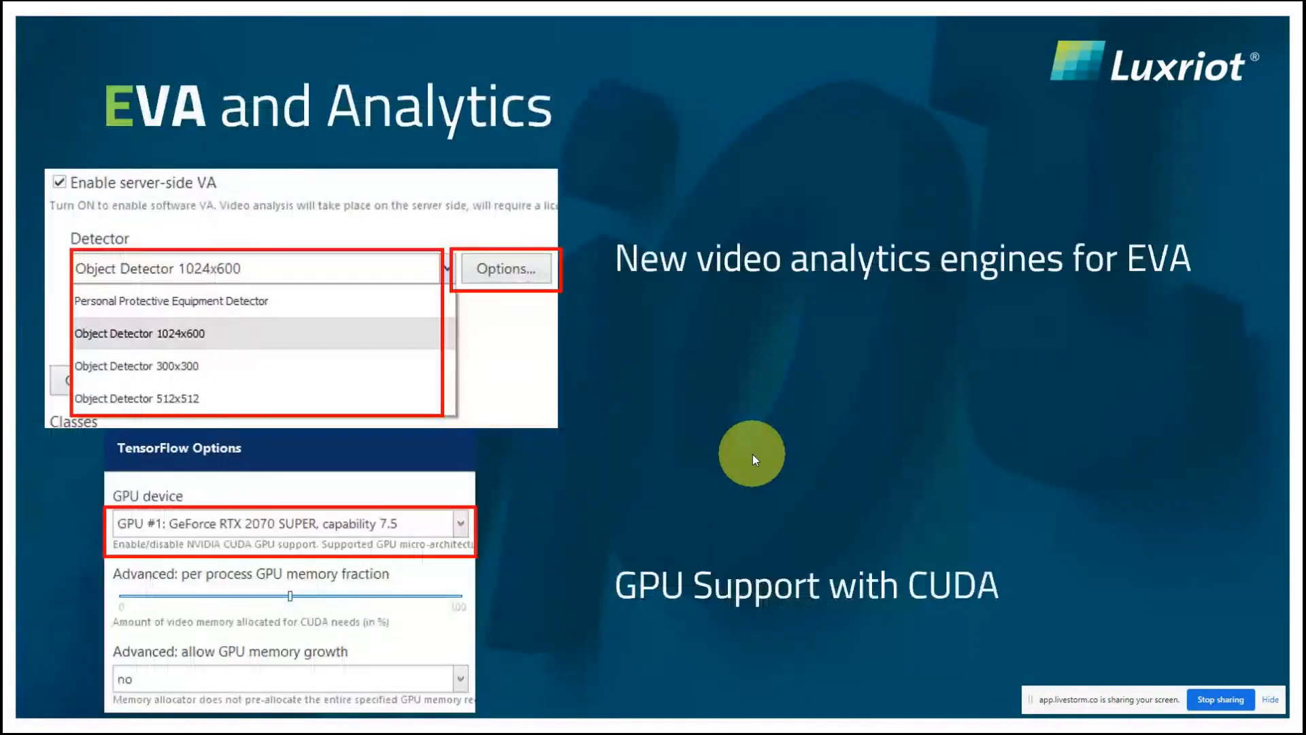
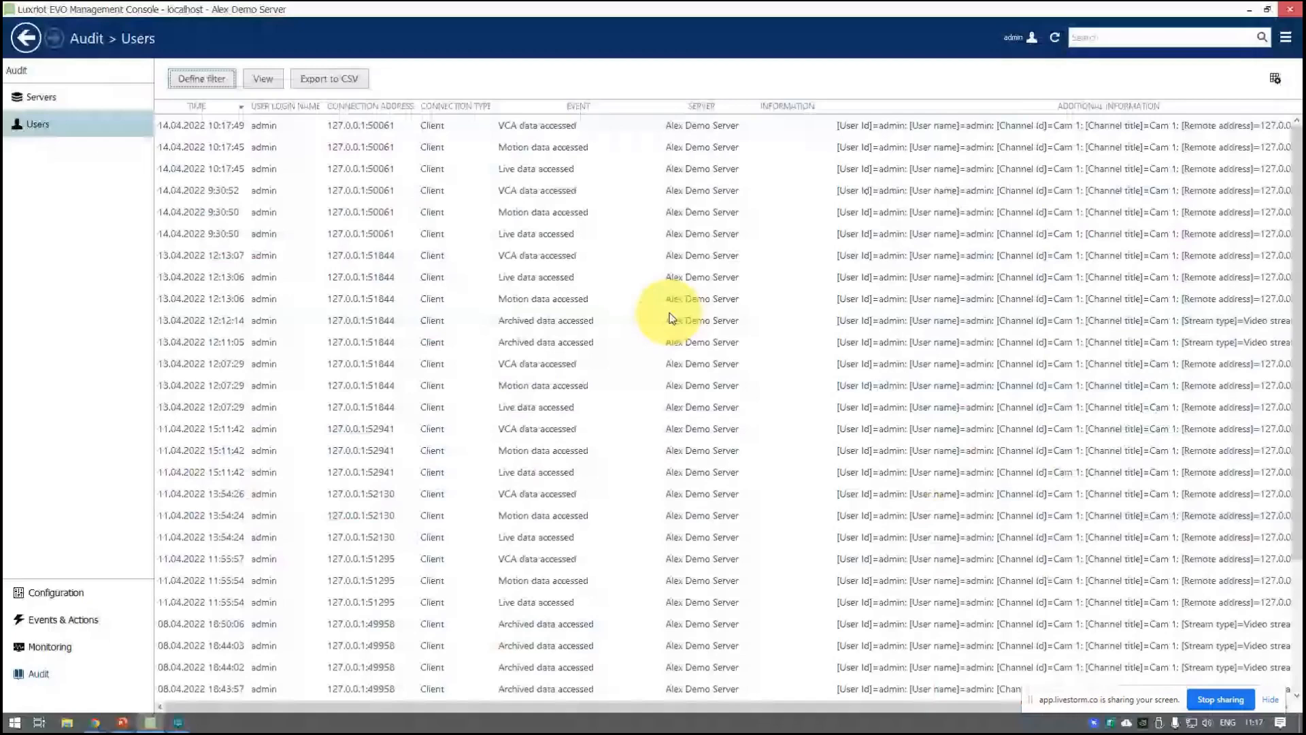
Open the Cam 6 channel's video analytics settings and examine the available server-side detectors, keeping the selected one
left_click(89, 593)
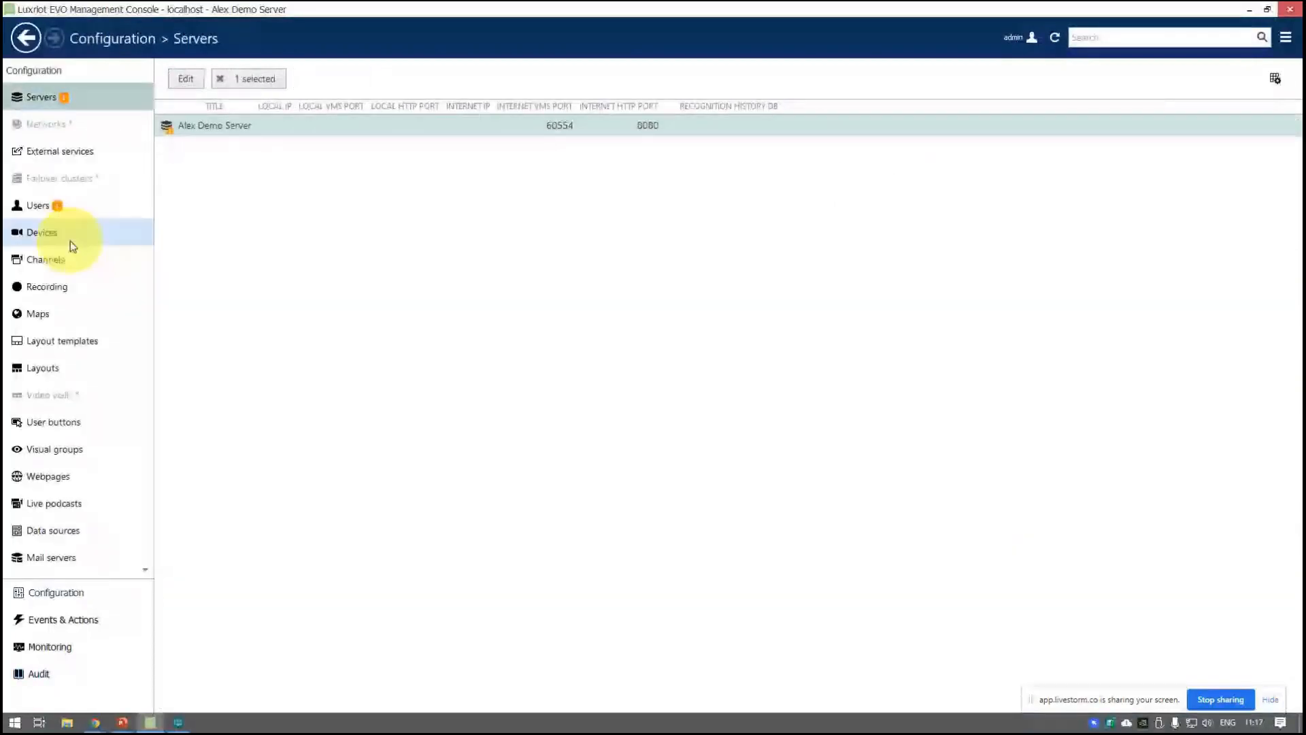
left_click(64, 264)
left_click(223, 345)
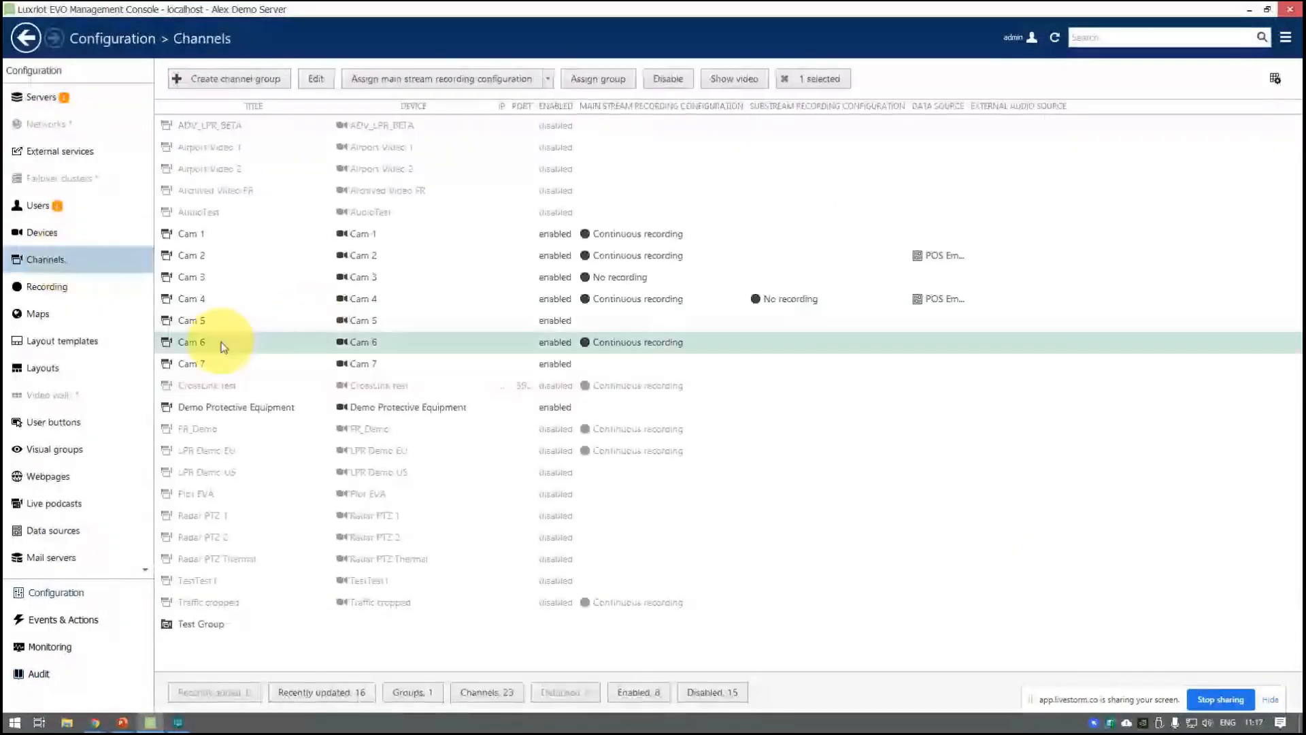
double_click(223, 346)
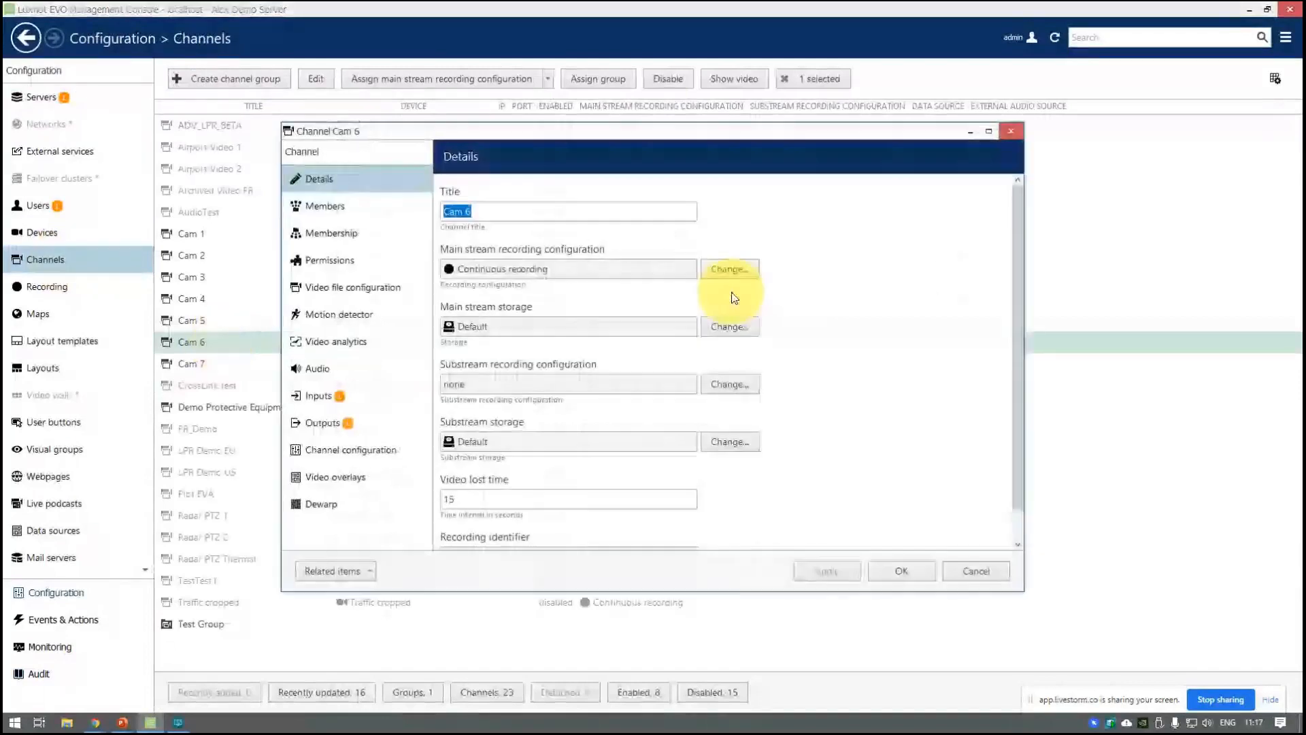
left_click(363, 344)
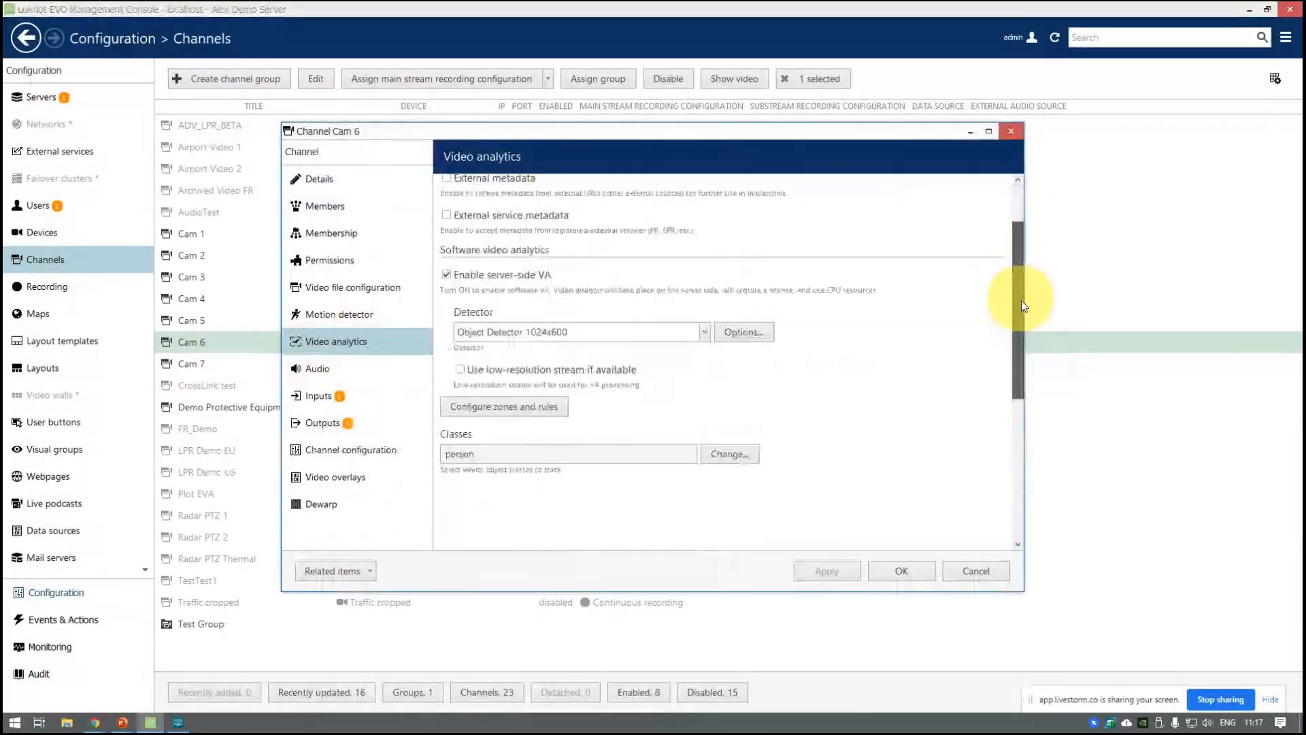
scroll(1022, 311, "down", 3)
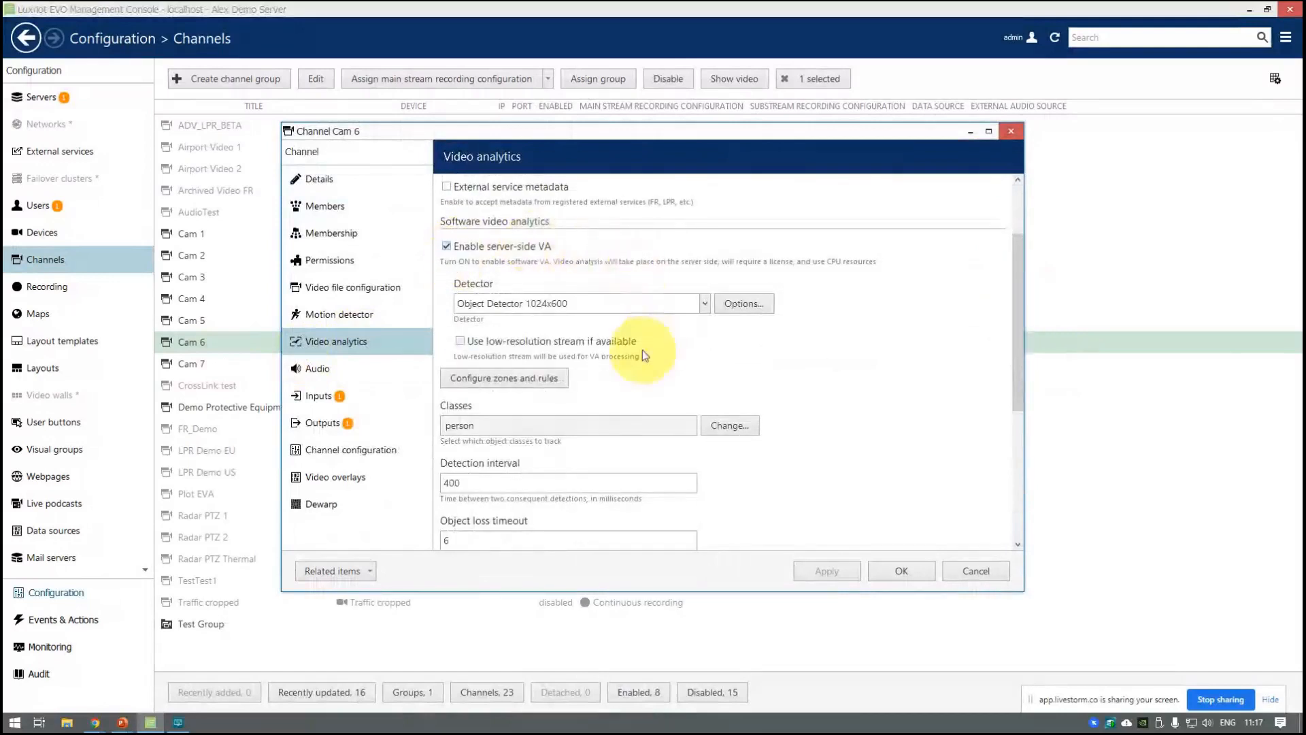
left_click(705, 306)
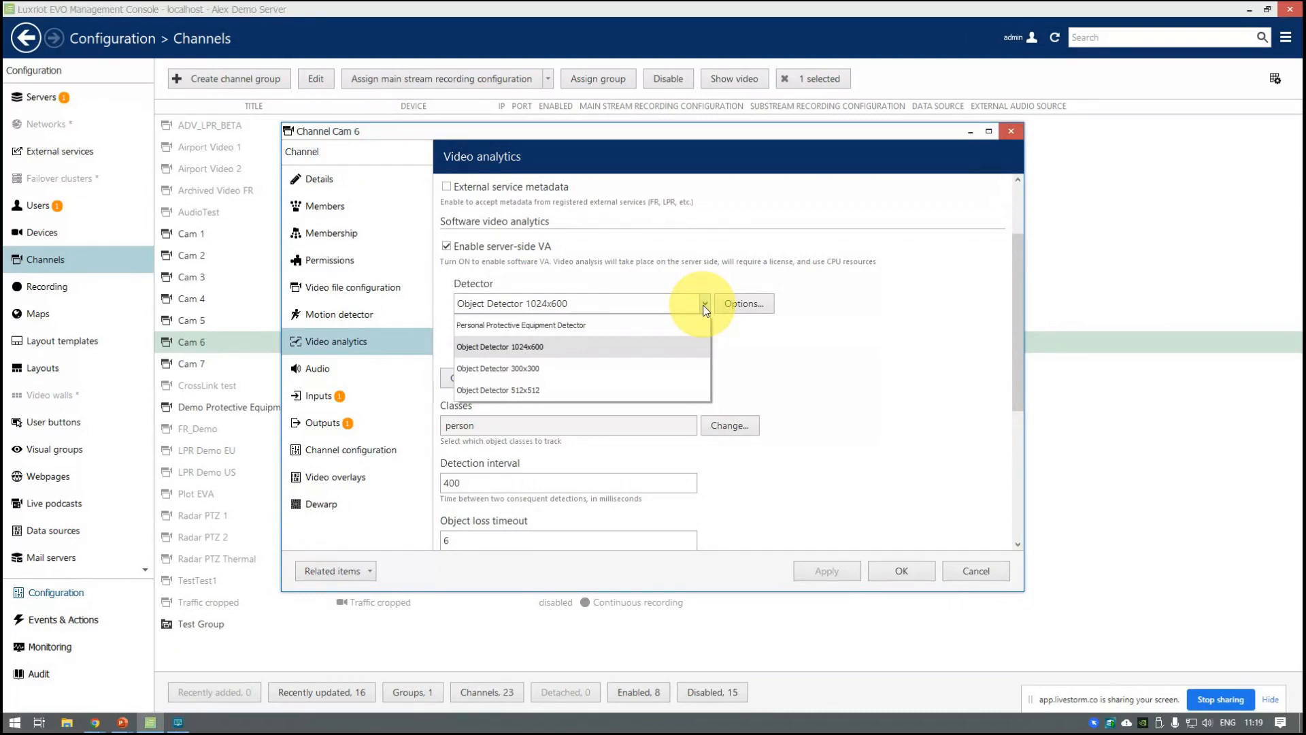
left_click(829, 321)
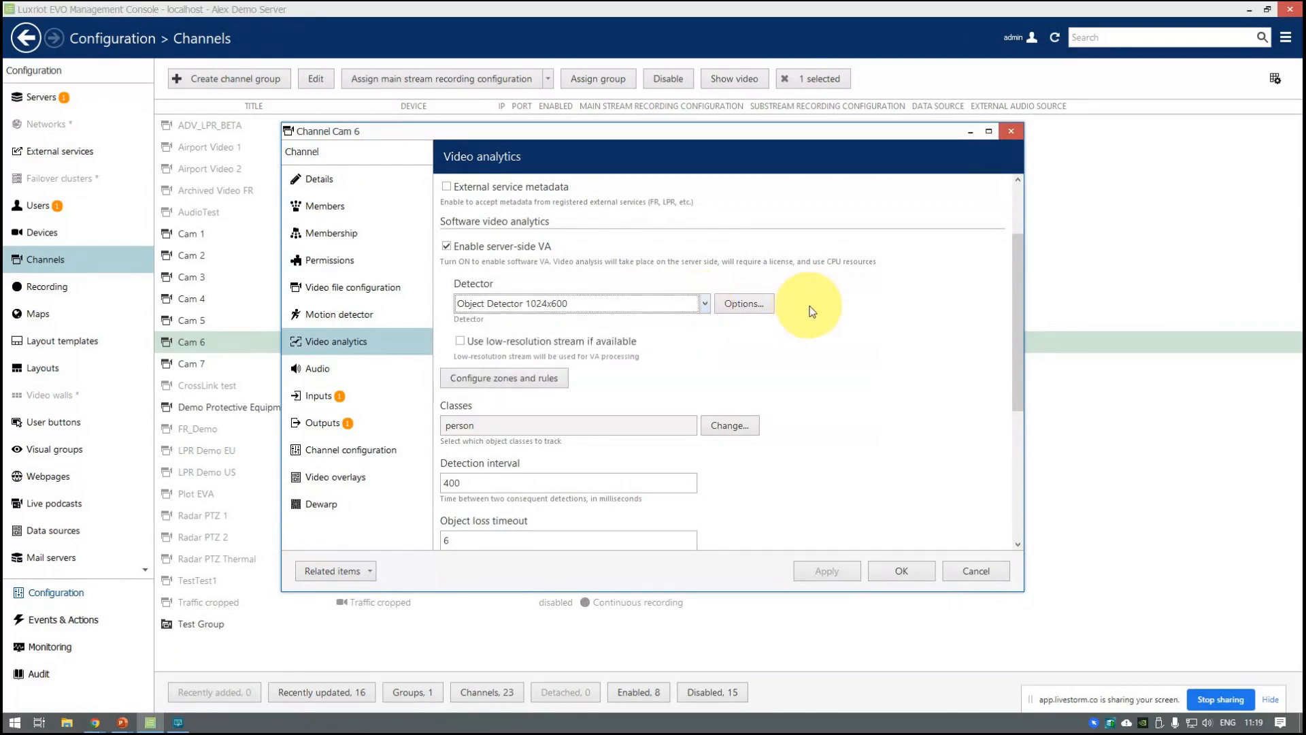
Open the Object Detector's TensorFlow options, review the GPU device choices and memory settings, and leave without saving
left_click(759, 302)
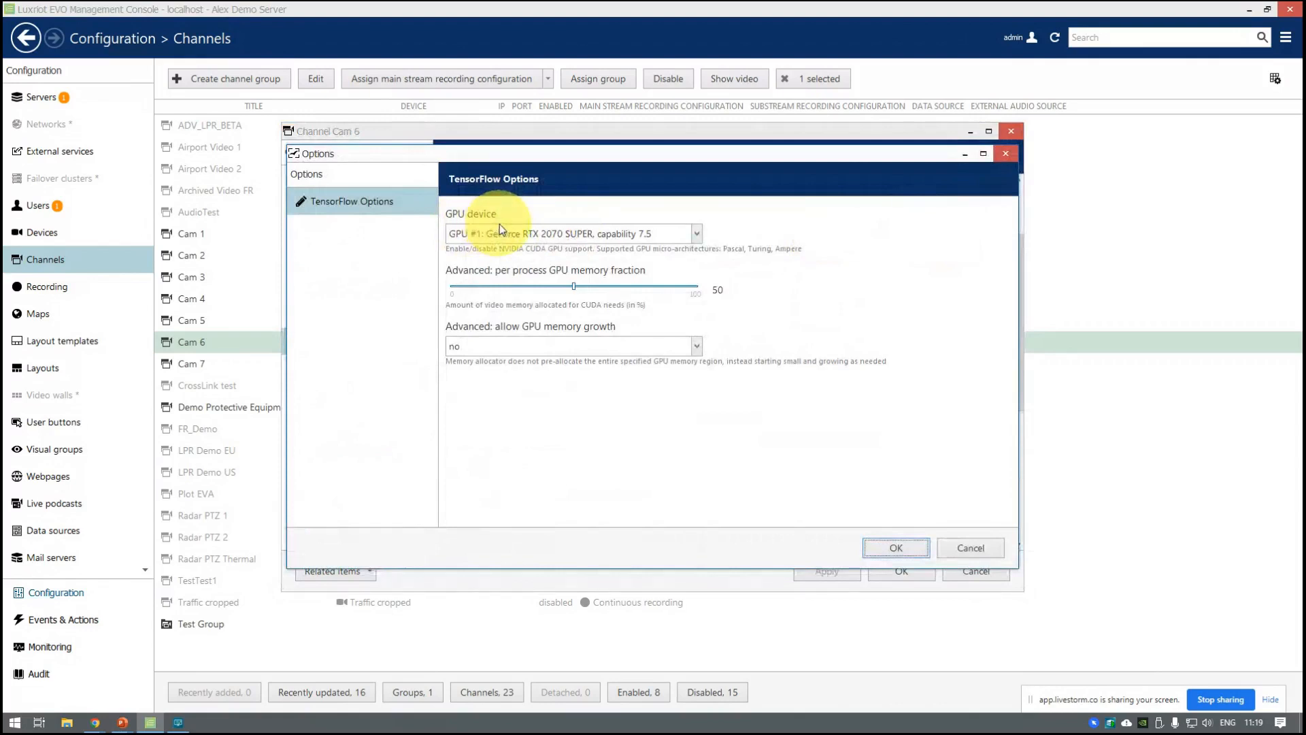
left_click(697, 234)
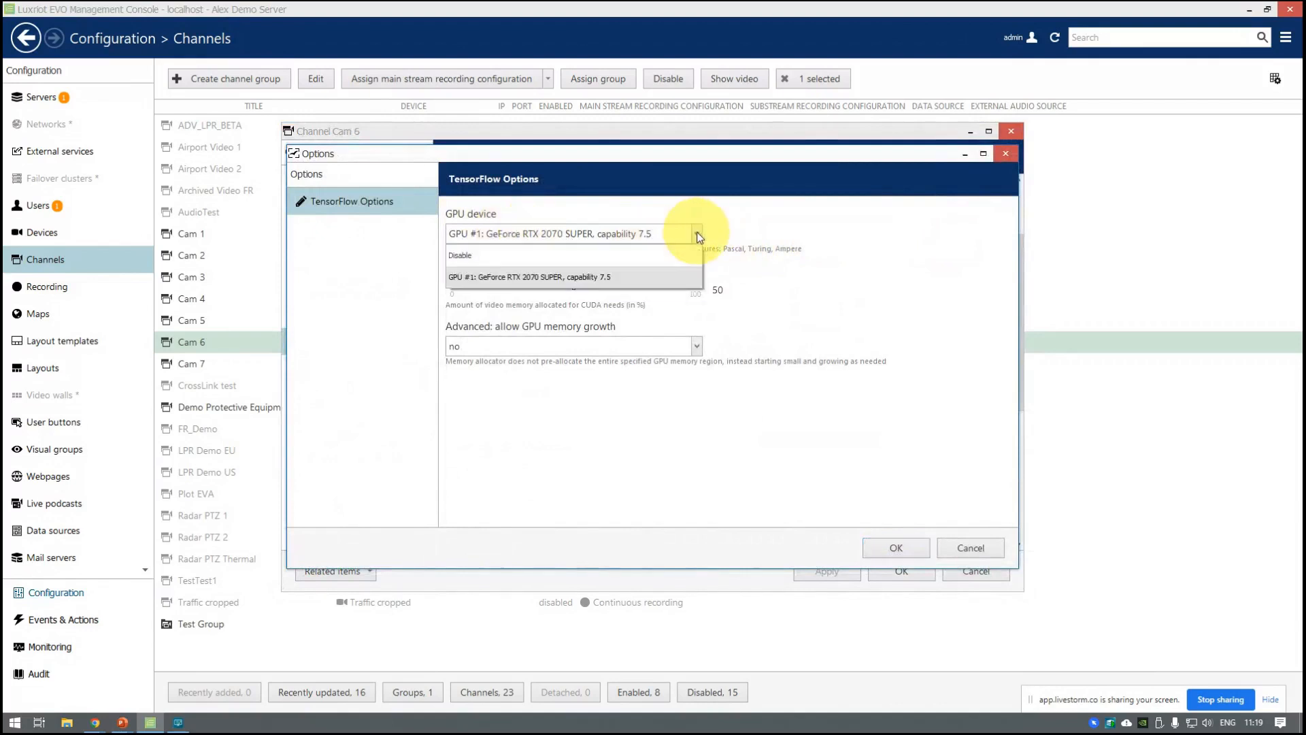
left_click(745, 256)
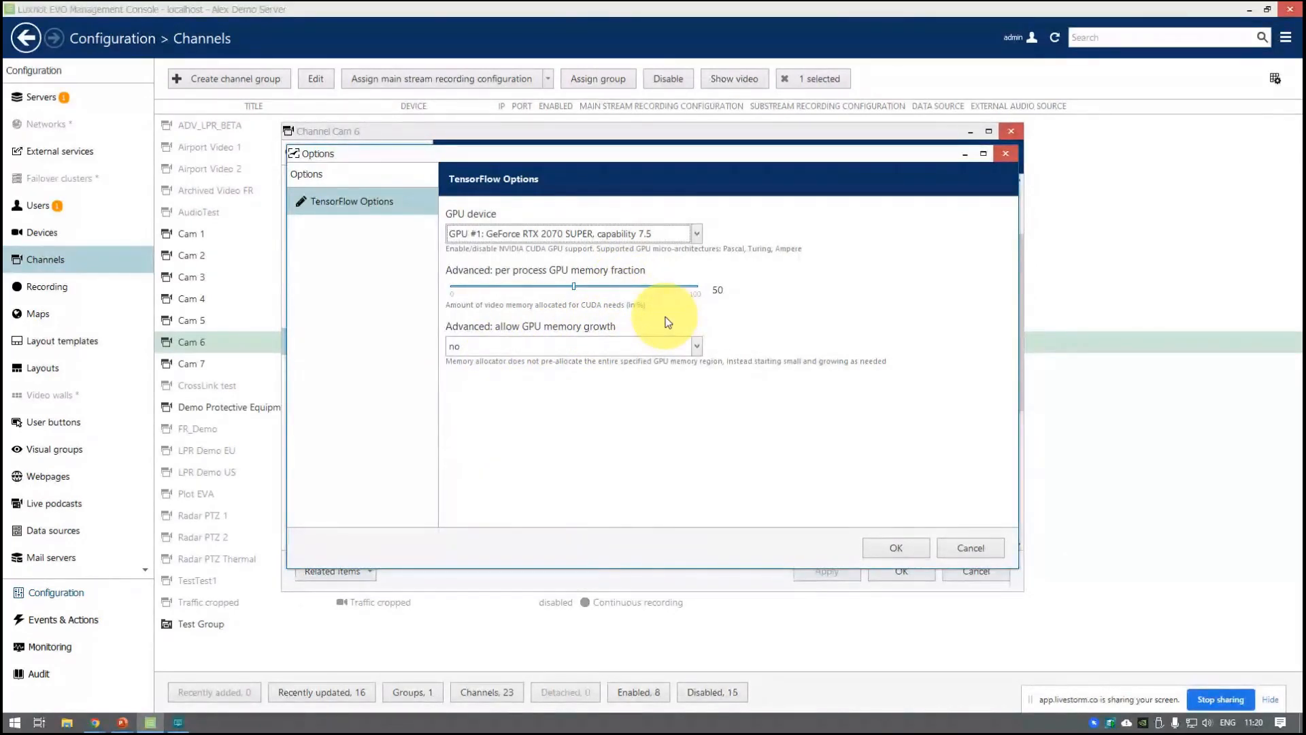
left_click(973, 549)
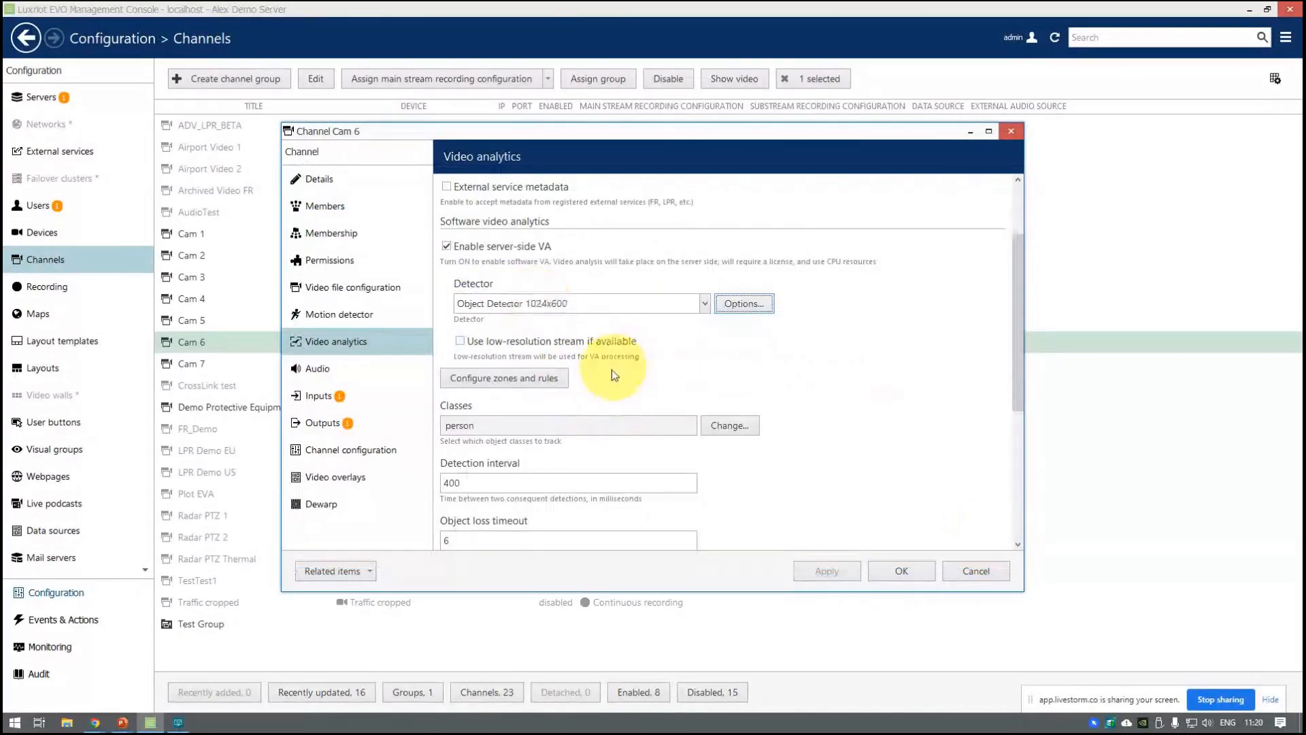
Try lowering the opacity of Zone 4 in Cam 6's analytics zones and rules, then discard the channel changes
left_click(536, 383)
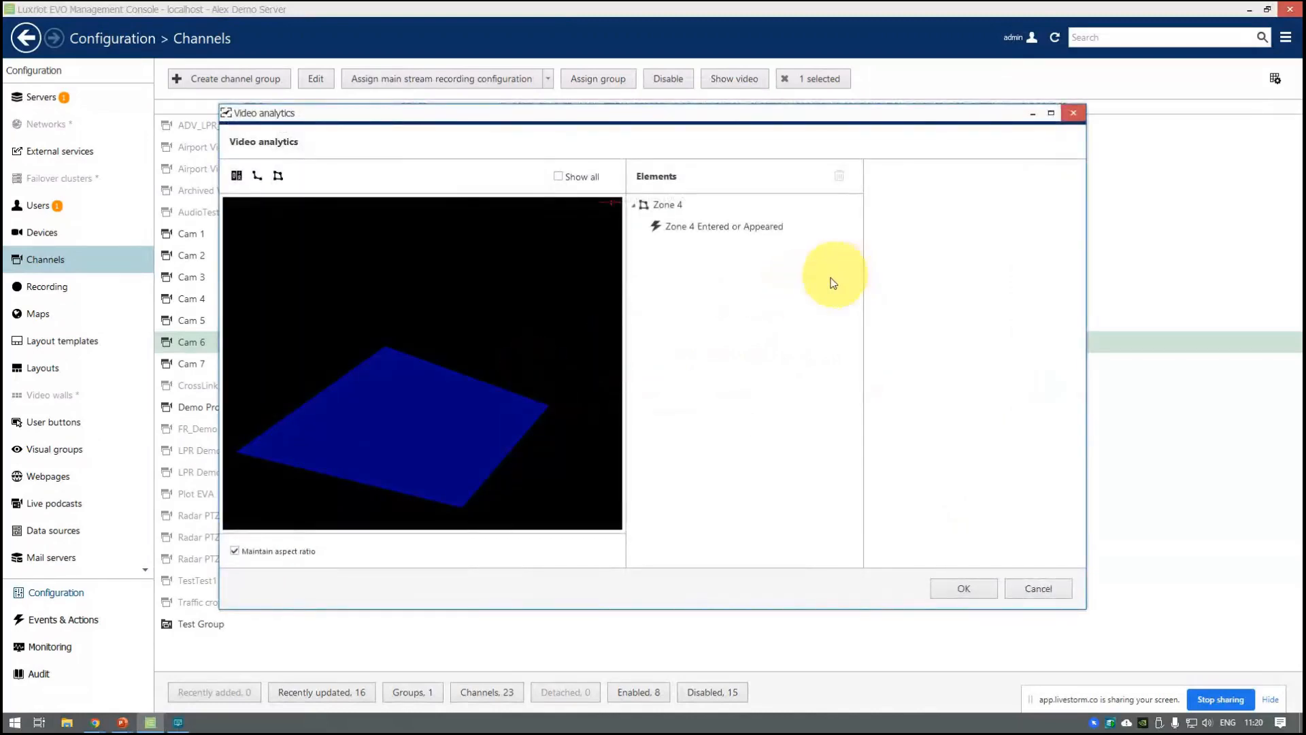
left_click(667, 206)
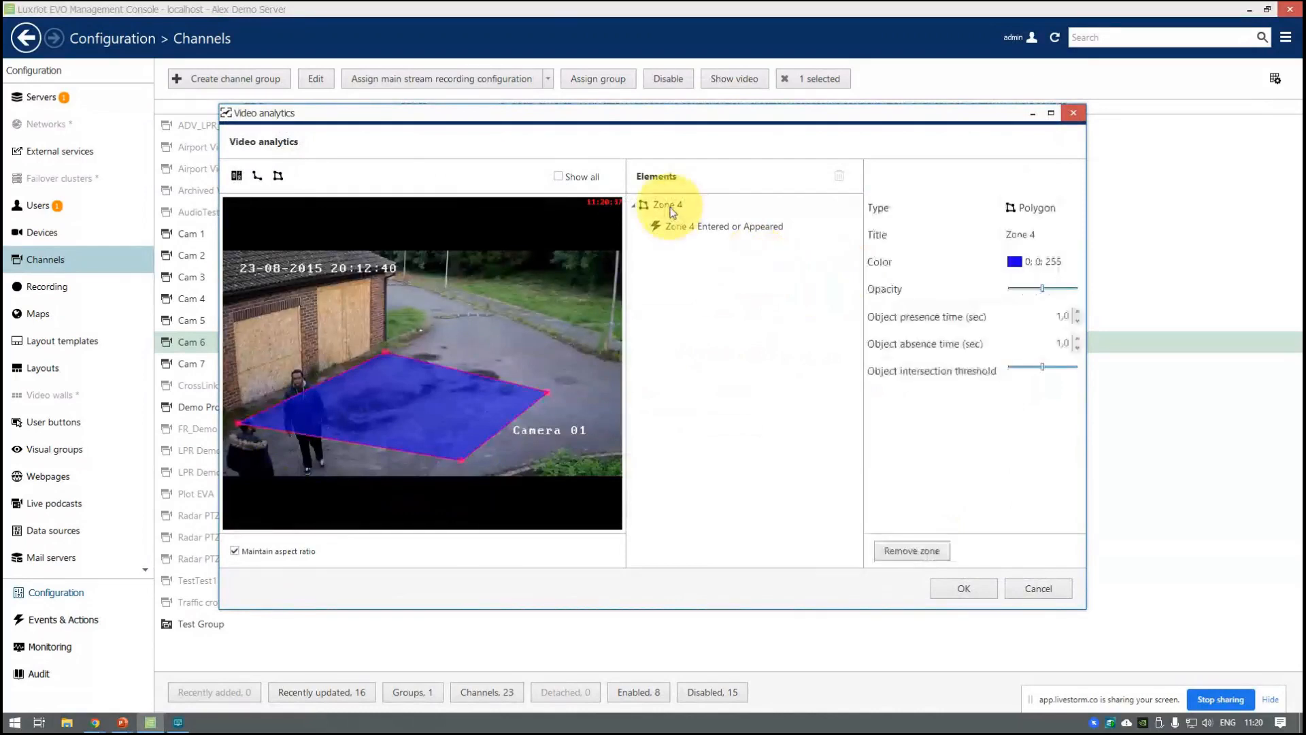
left_click(672, 211)
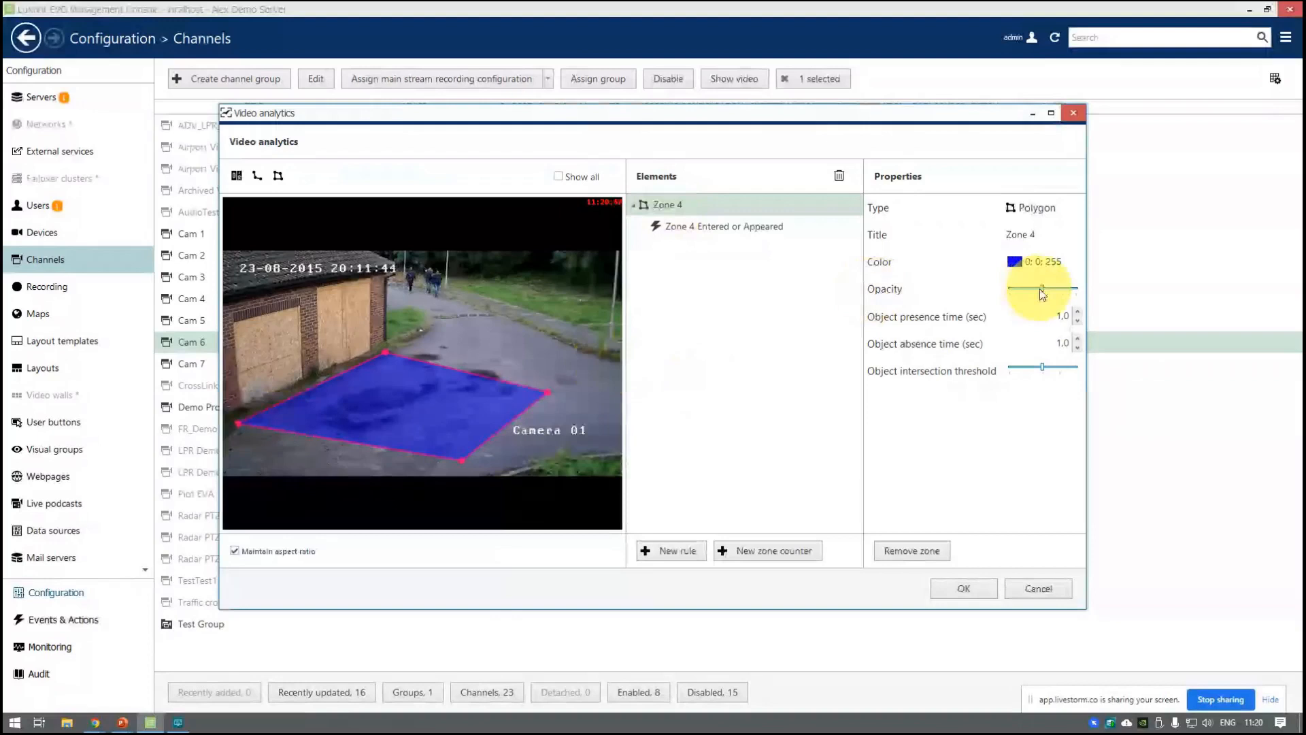
left_click_drag(1042, 294, 976, 294)
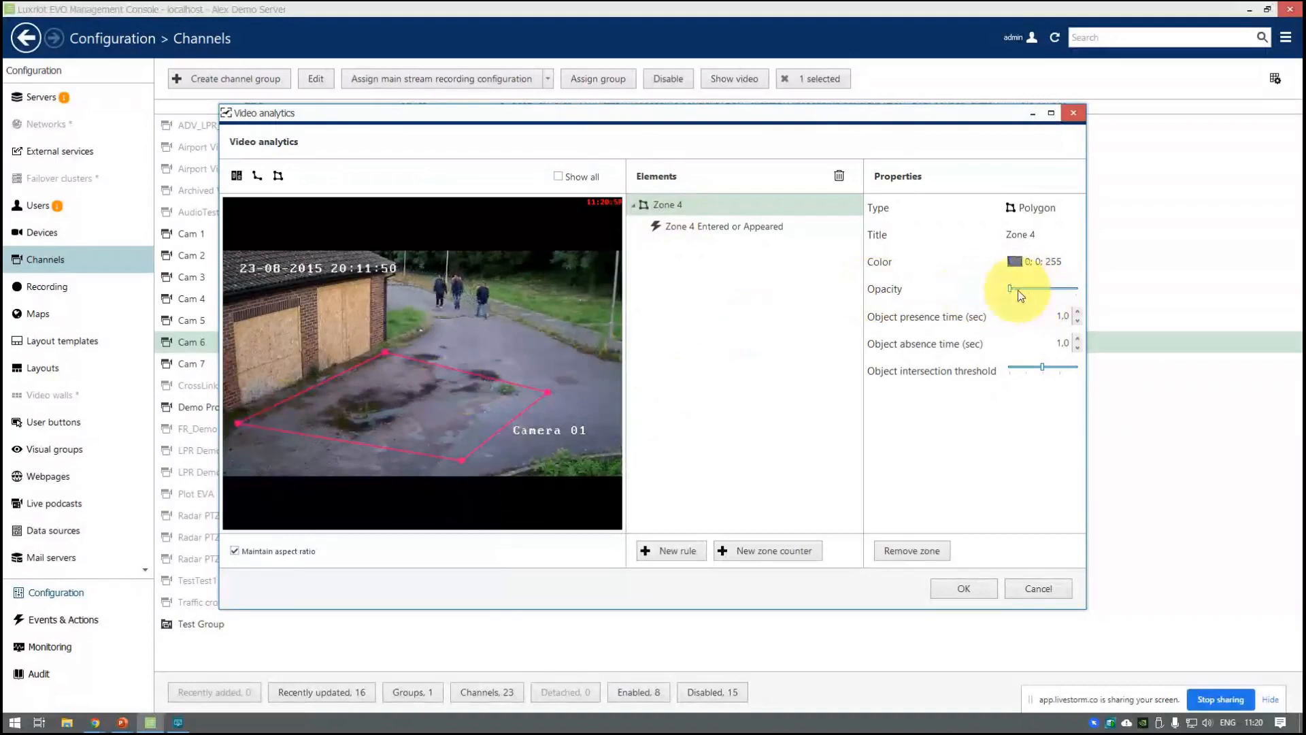
mouse_move(1012, 291)
left_mouse_down()
mouse_move(1099, 292)
mouse_move(1026, 294)
left_mouse_up()
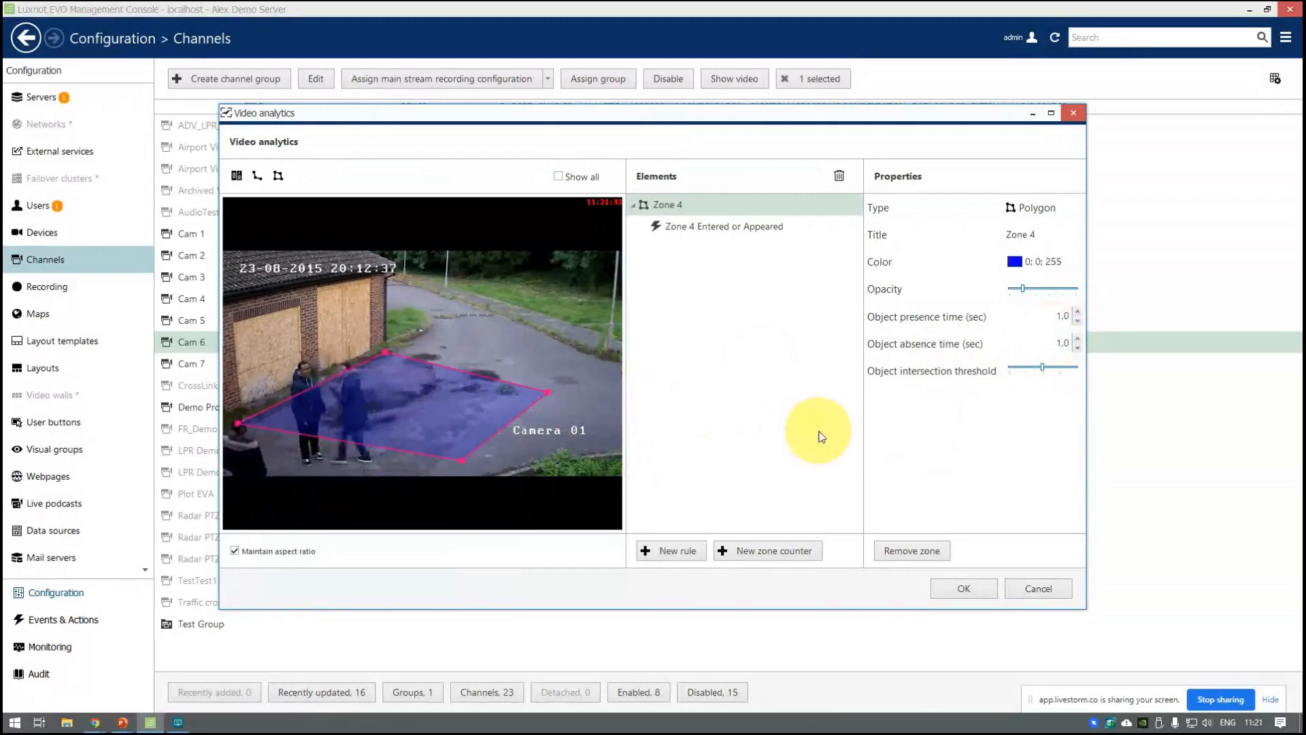
left_click(964, 590)
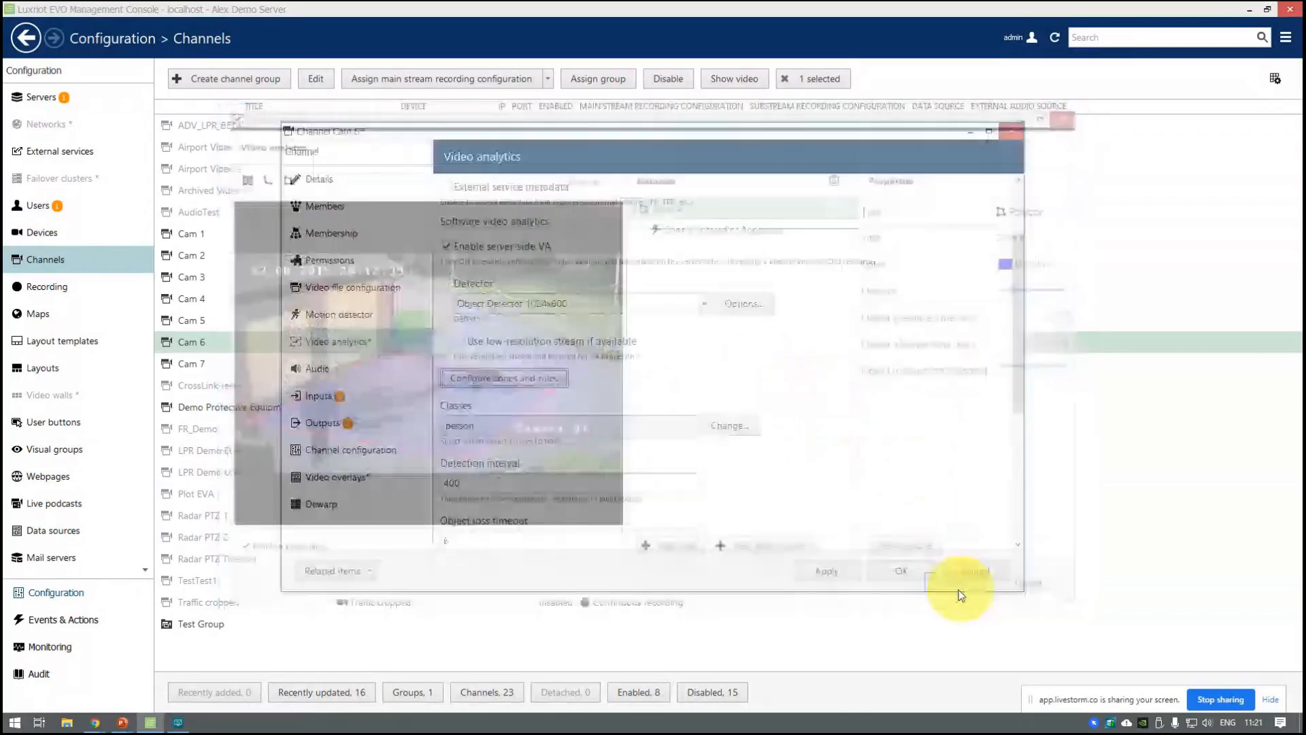
left_click(951, 572)
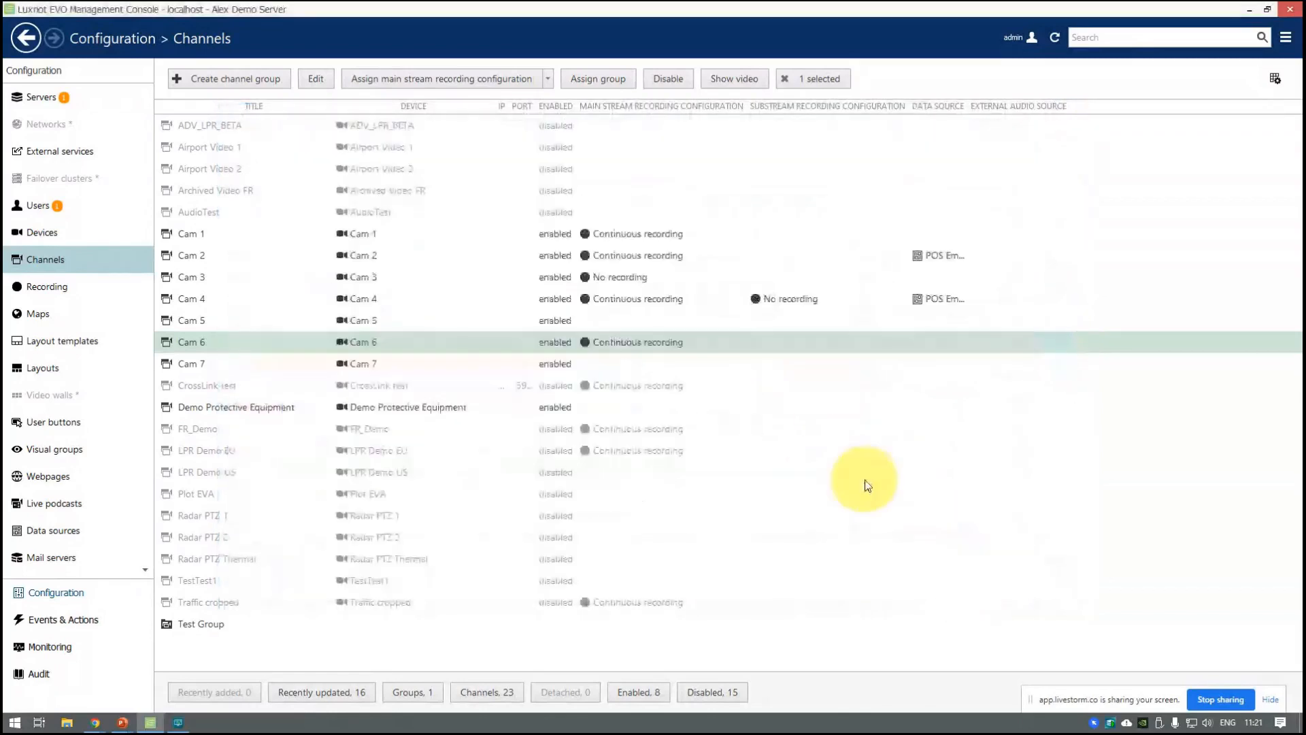
Switch to Luxriot EVO Monitor, enlarge the Cam 6 view and inspect the details of the latest Zone 4 violation alarm
key("alt+Tab")
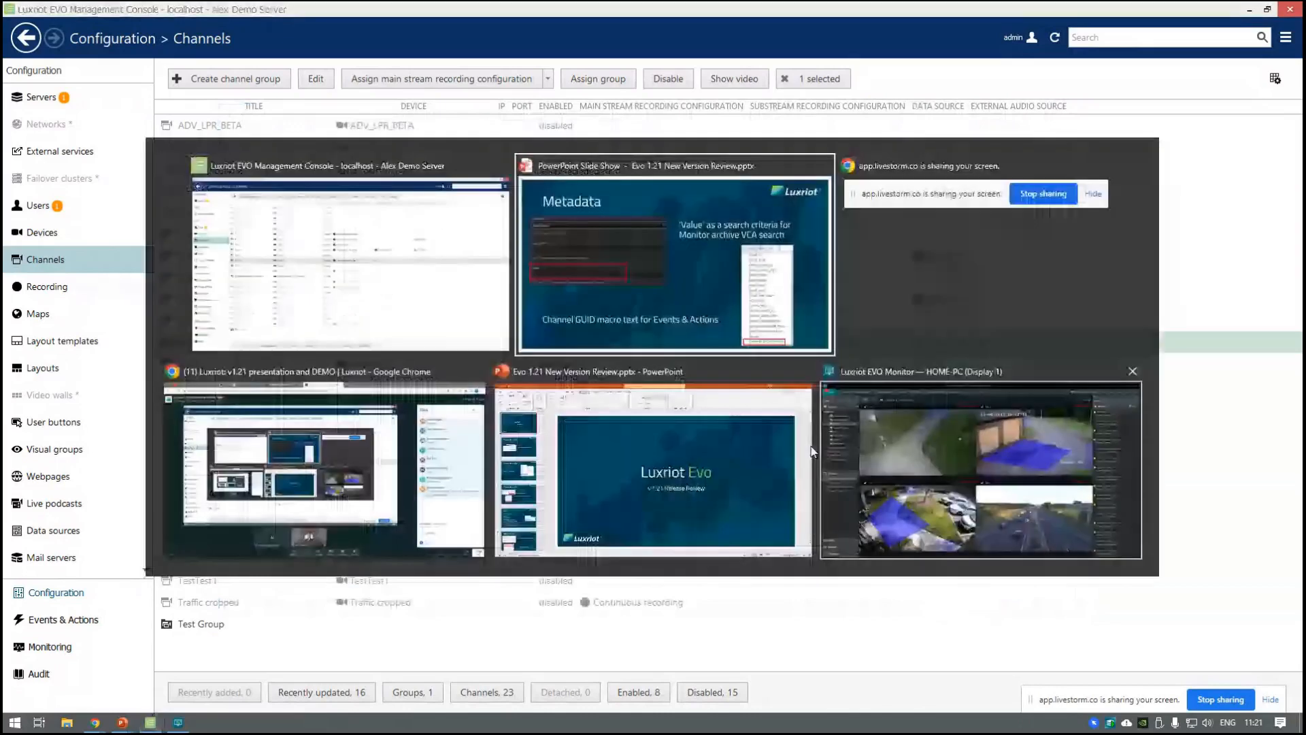
left_click(908, 459)
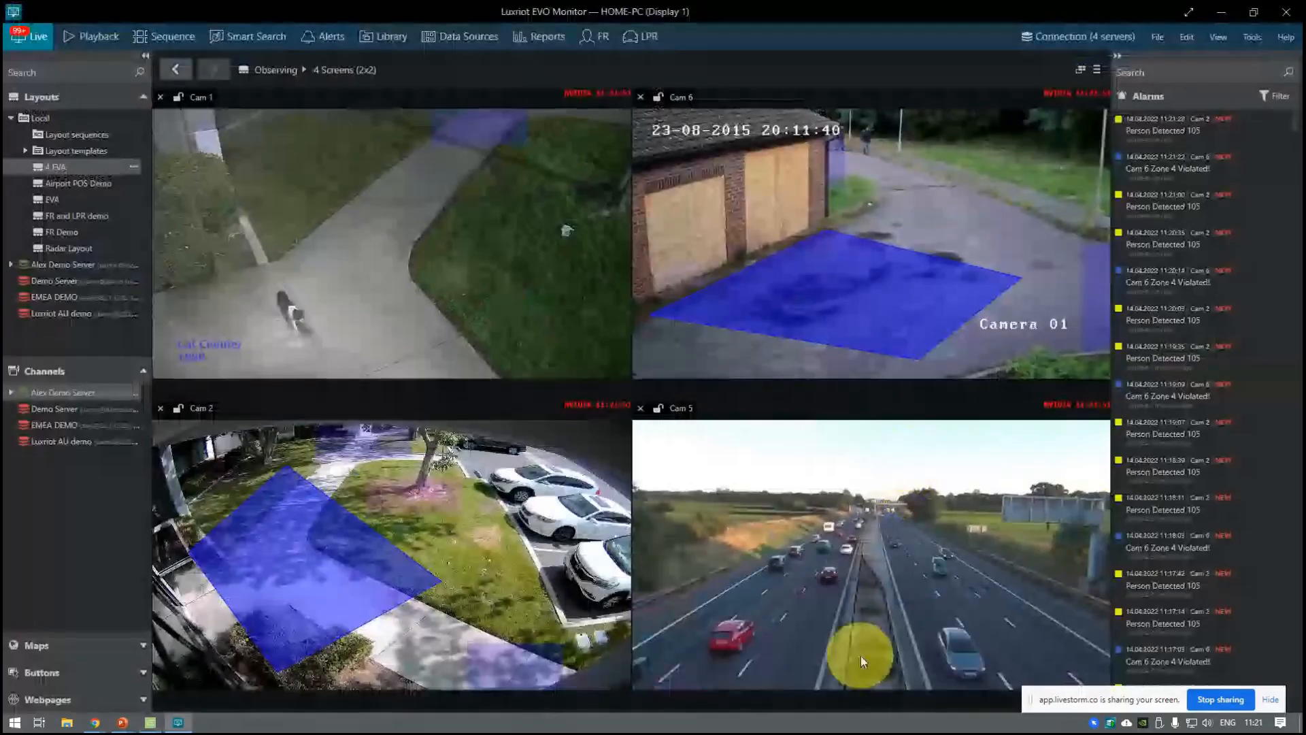
double_click(990, 239)
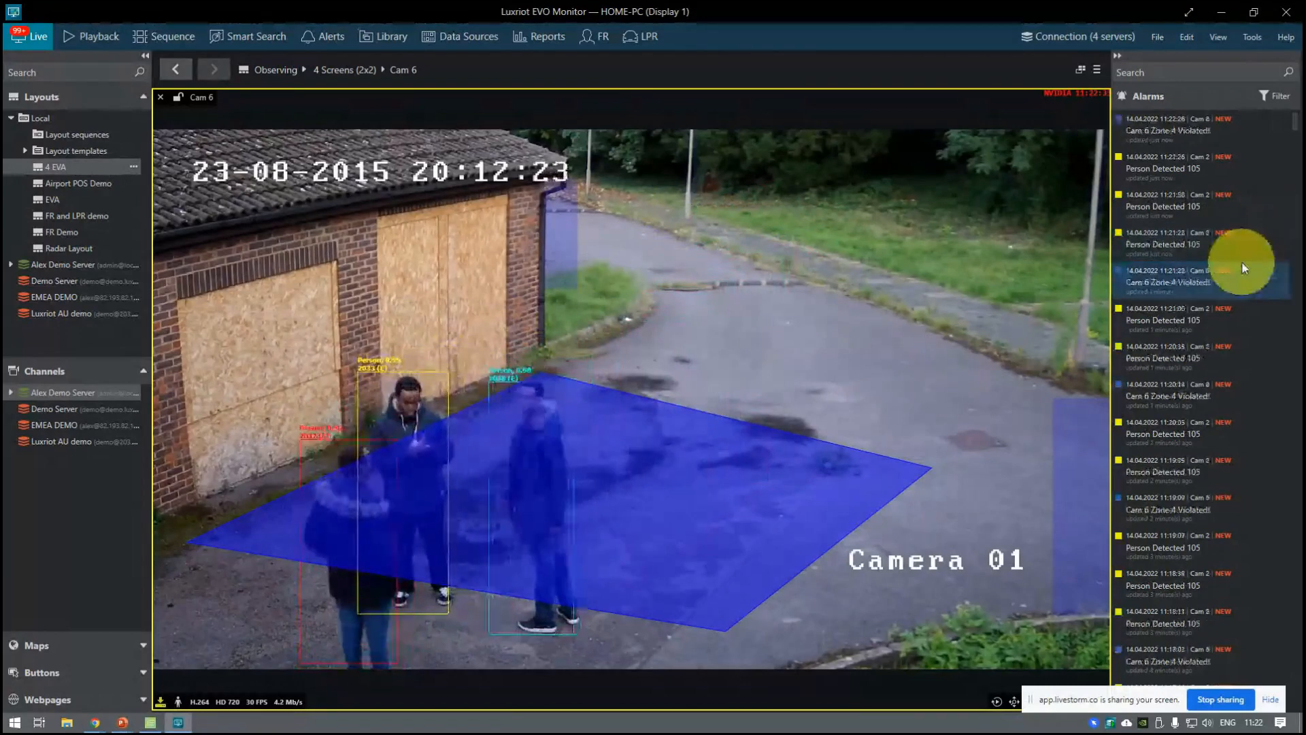
left_click(1167, 132)
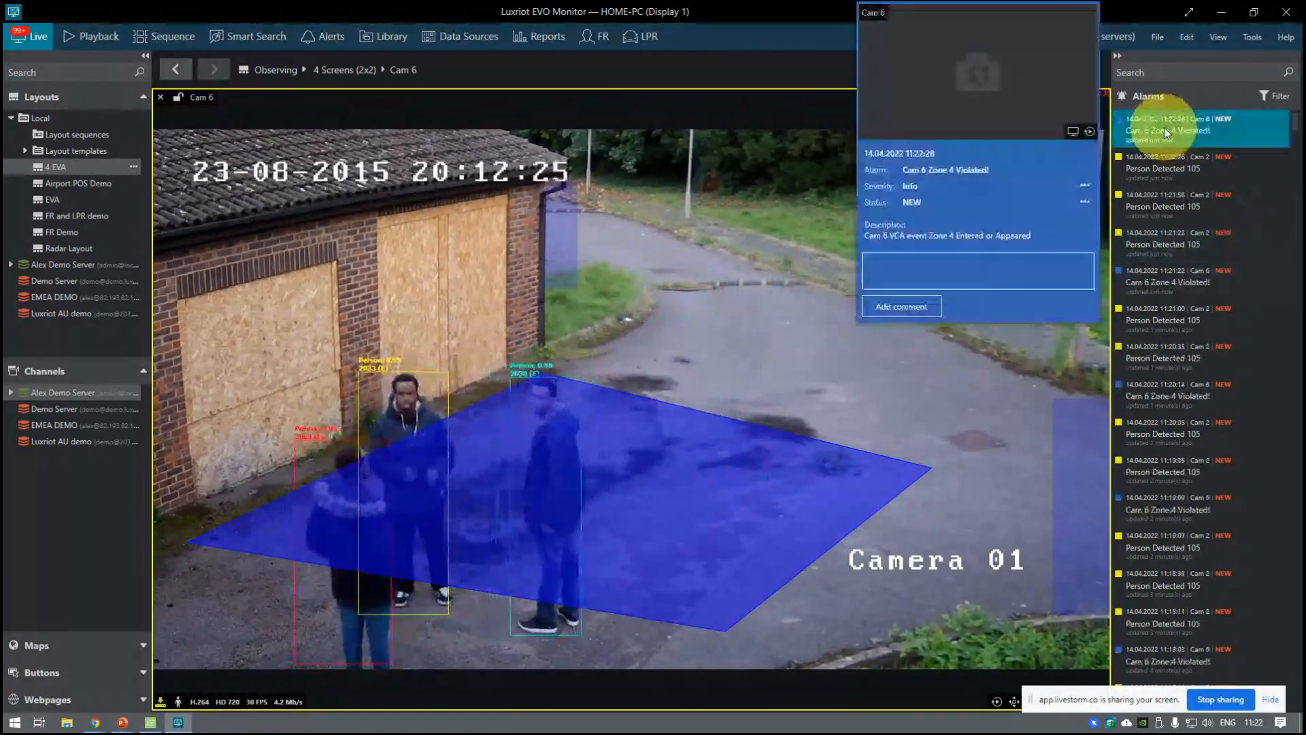
left_click(1019, 276)
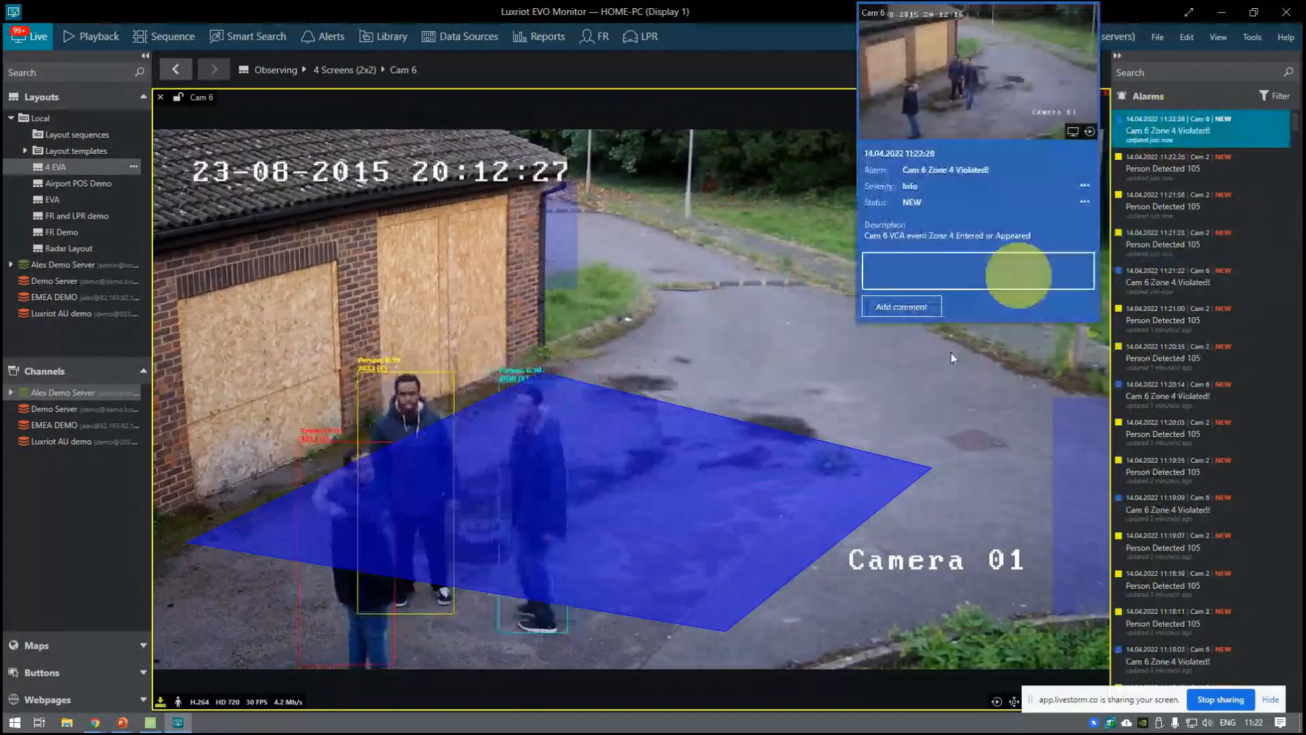
left_click(905, 398)
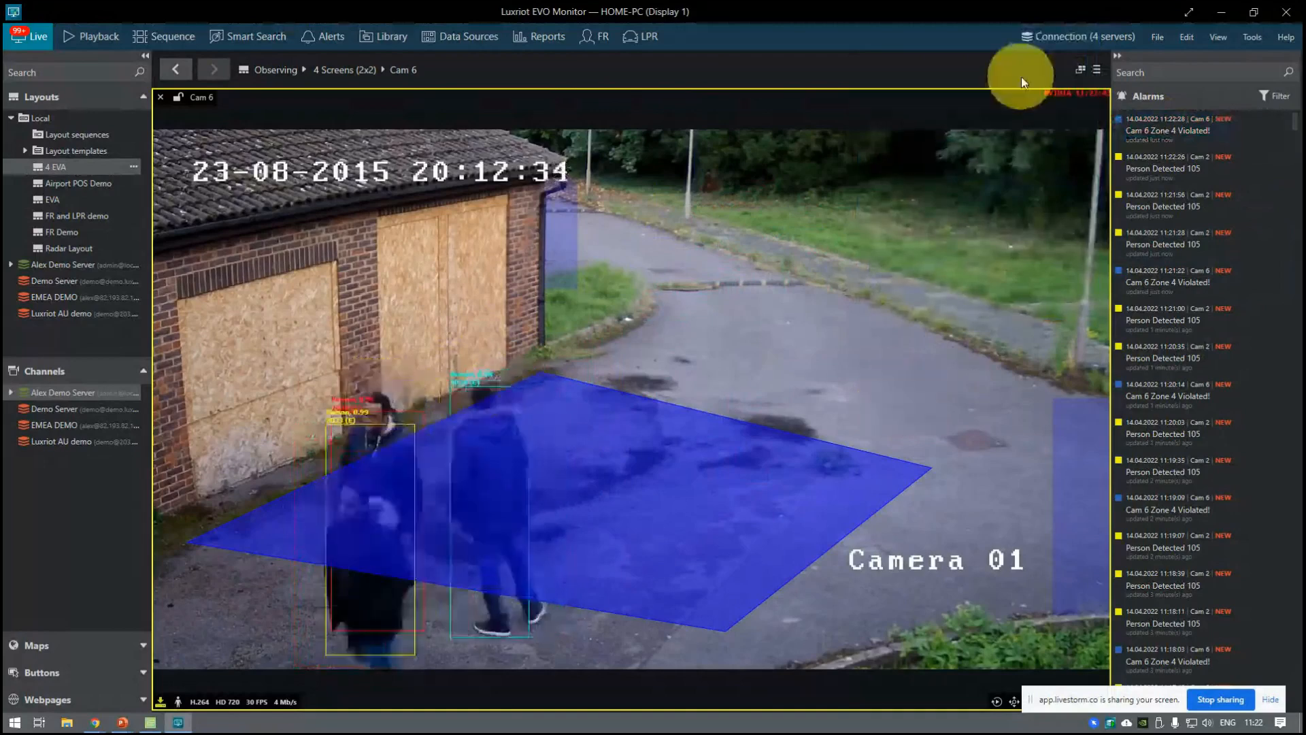
Set the analytics metadata item opacity to 100 in the Monitor's usability settings and save
left_click(1186, 37)
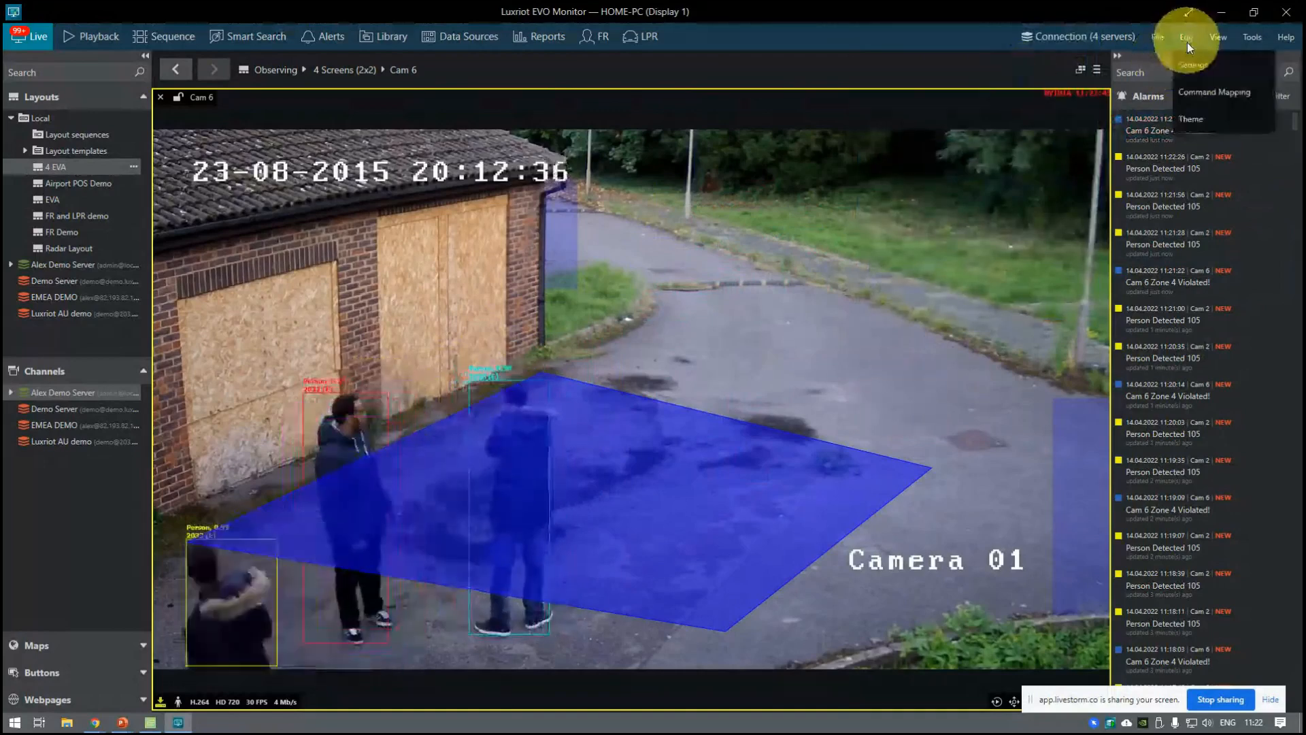
left_click(1192, 65)
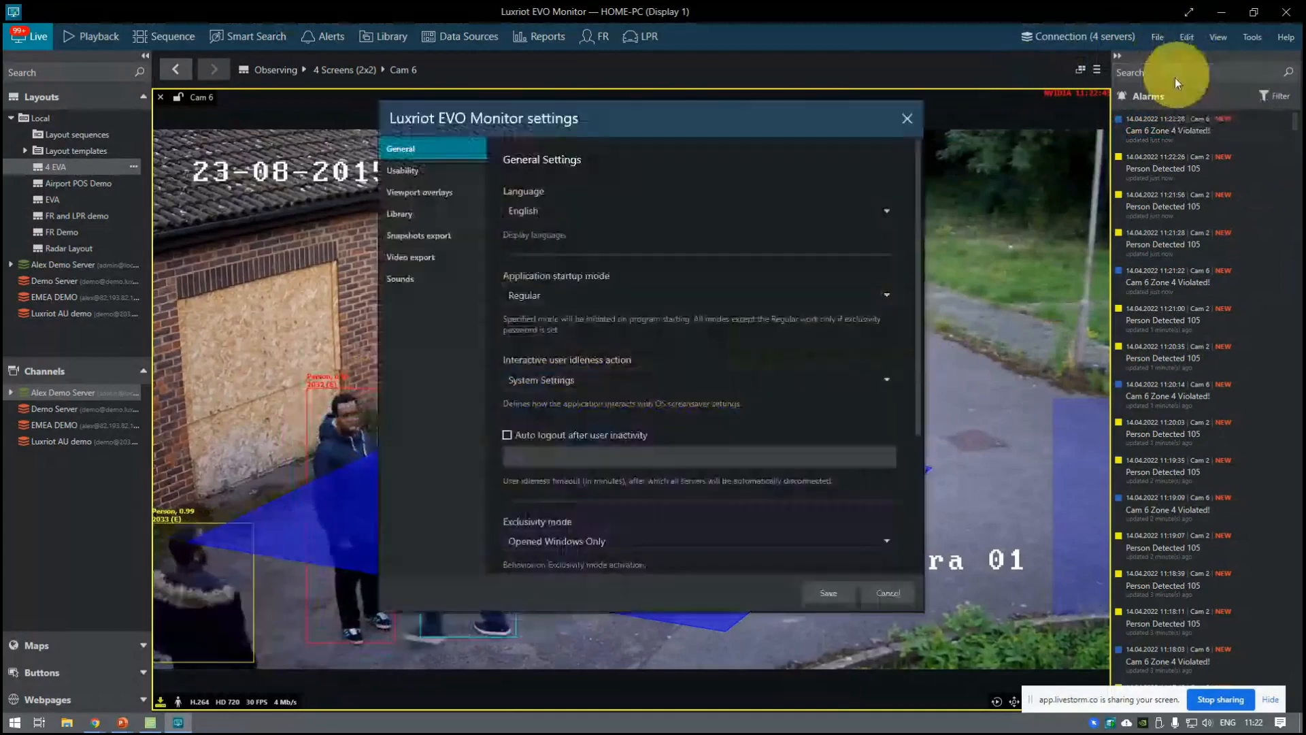
left_click(430, 171)
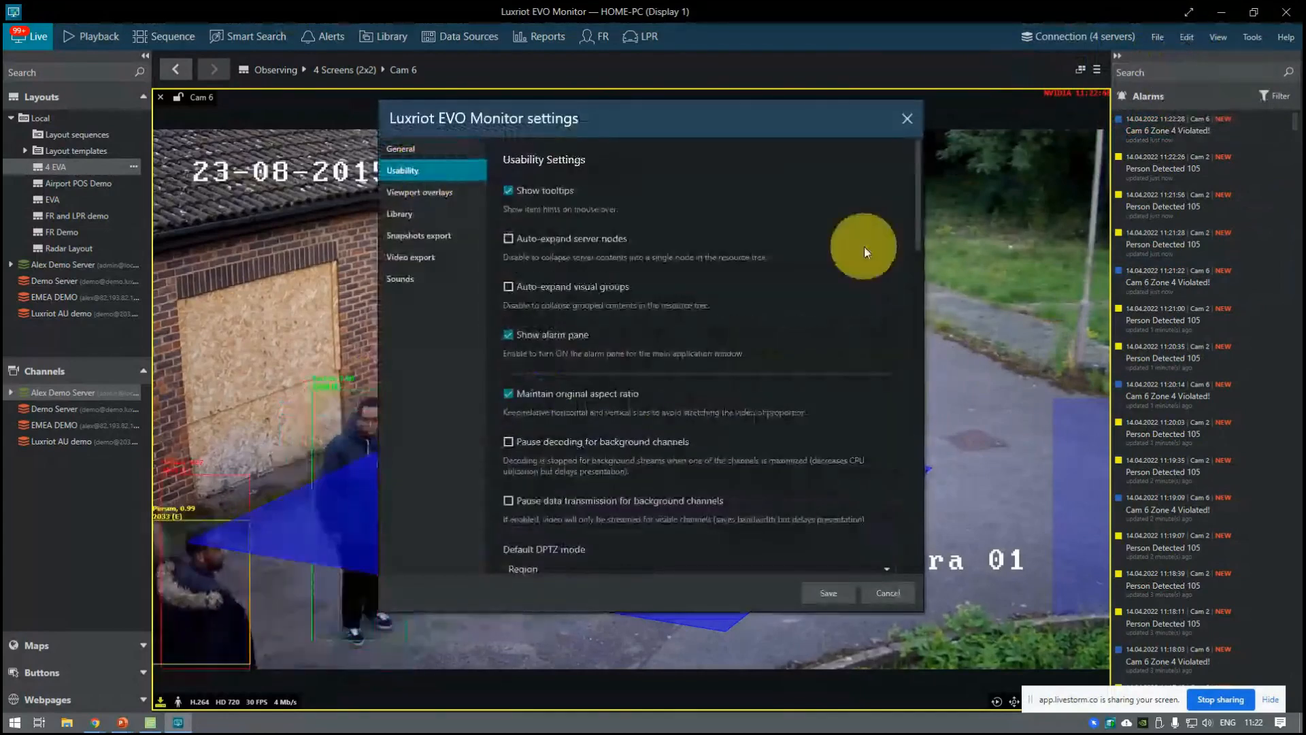
scroll(857, 269, "down", 2)
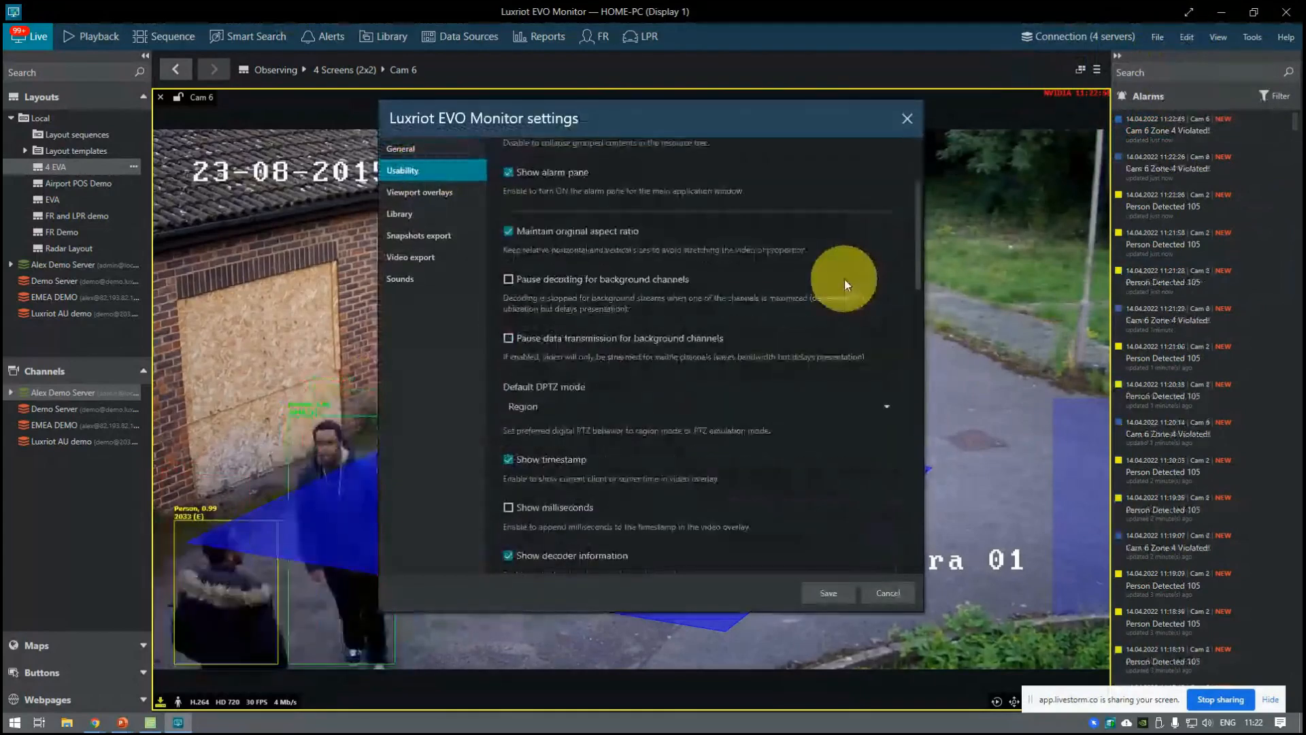
scroll(847, 285, "down", 1)
scroll(594, 548, "down", 1)
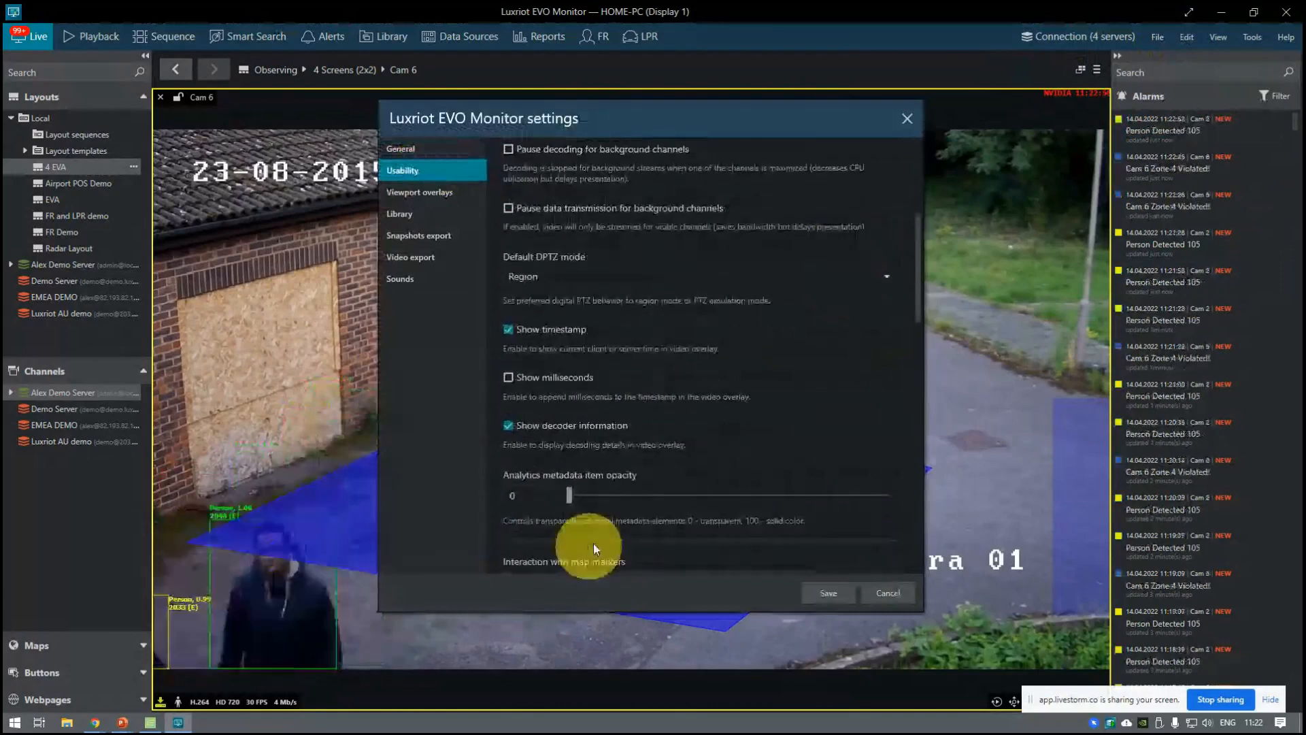
left_click_drag(569, 495, 753, 8)
left_click_drag(625, 119, 966, 121)
left_click_drag(953, 501, 1242, 503)
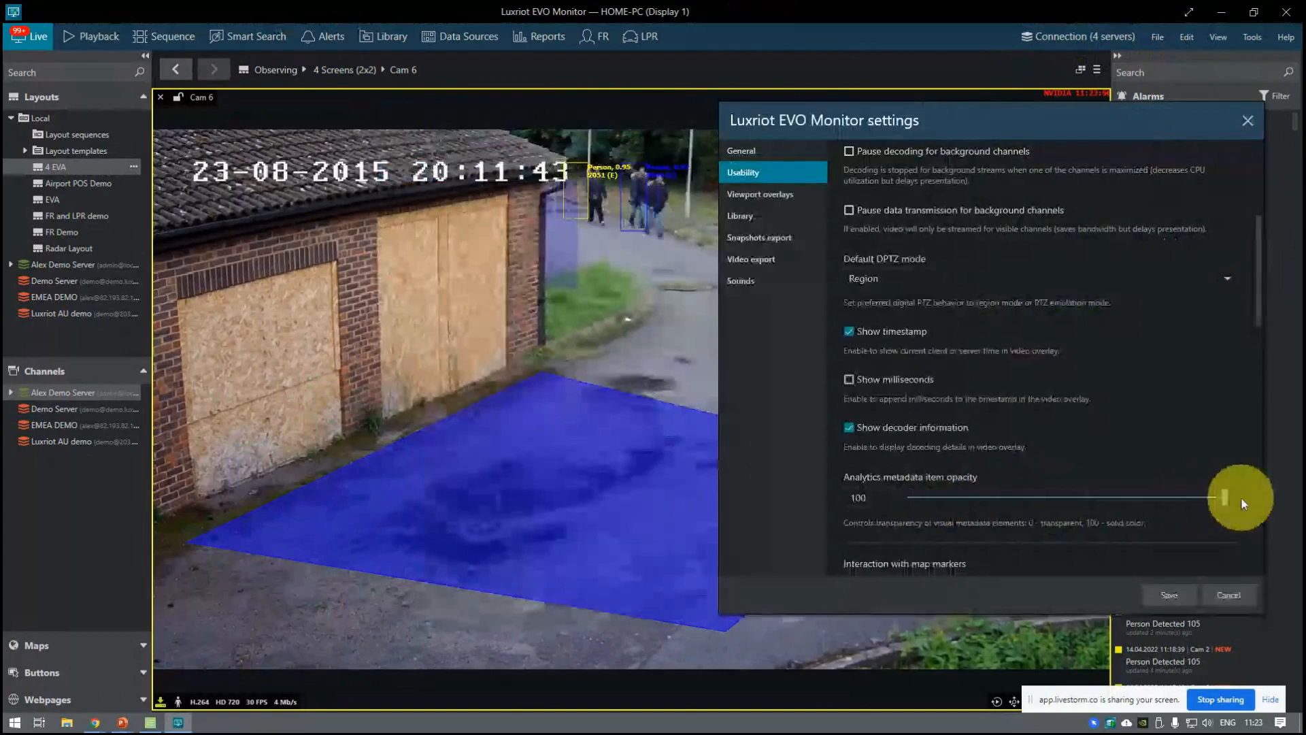
left_click(1169, 595)
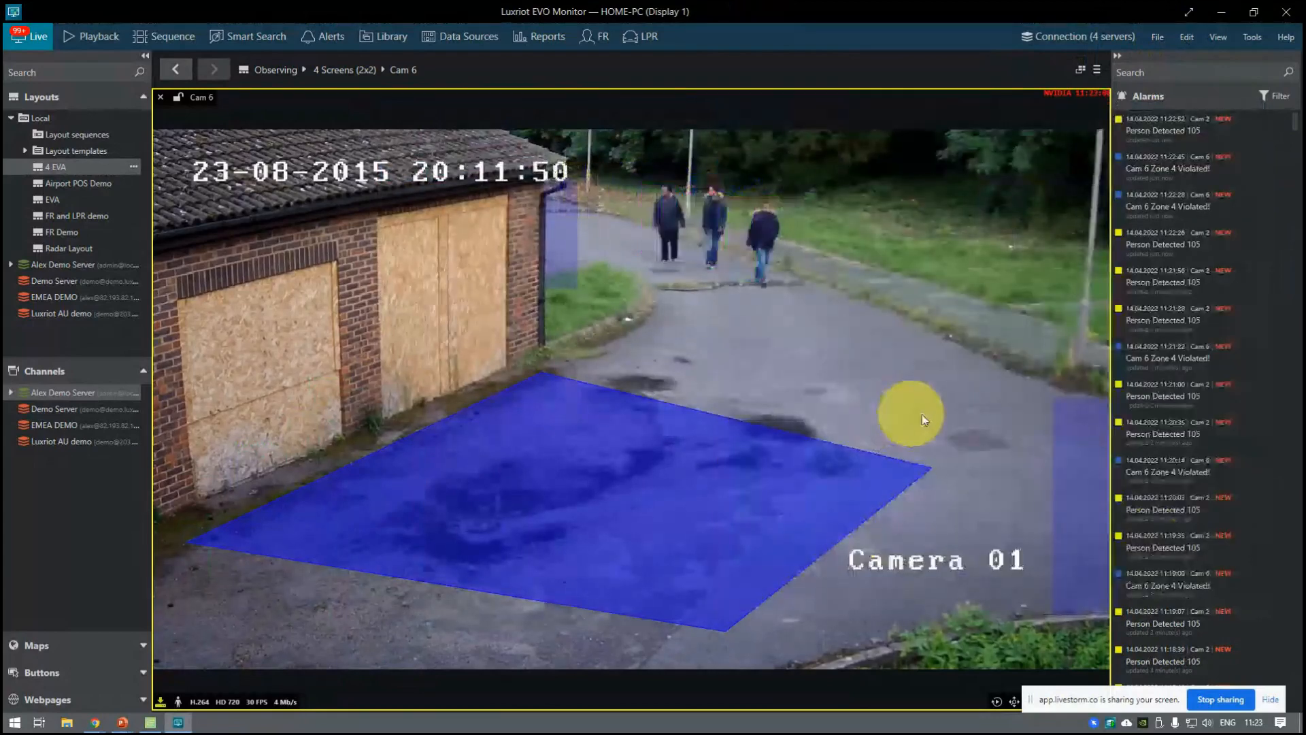
Set the analytics metadata item opacity back to 0 in the Monitor's usability settings and save
left_click(1187, 38)
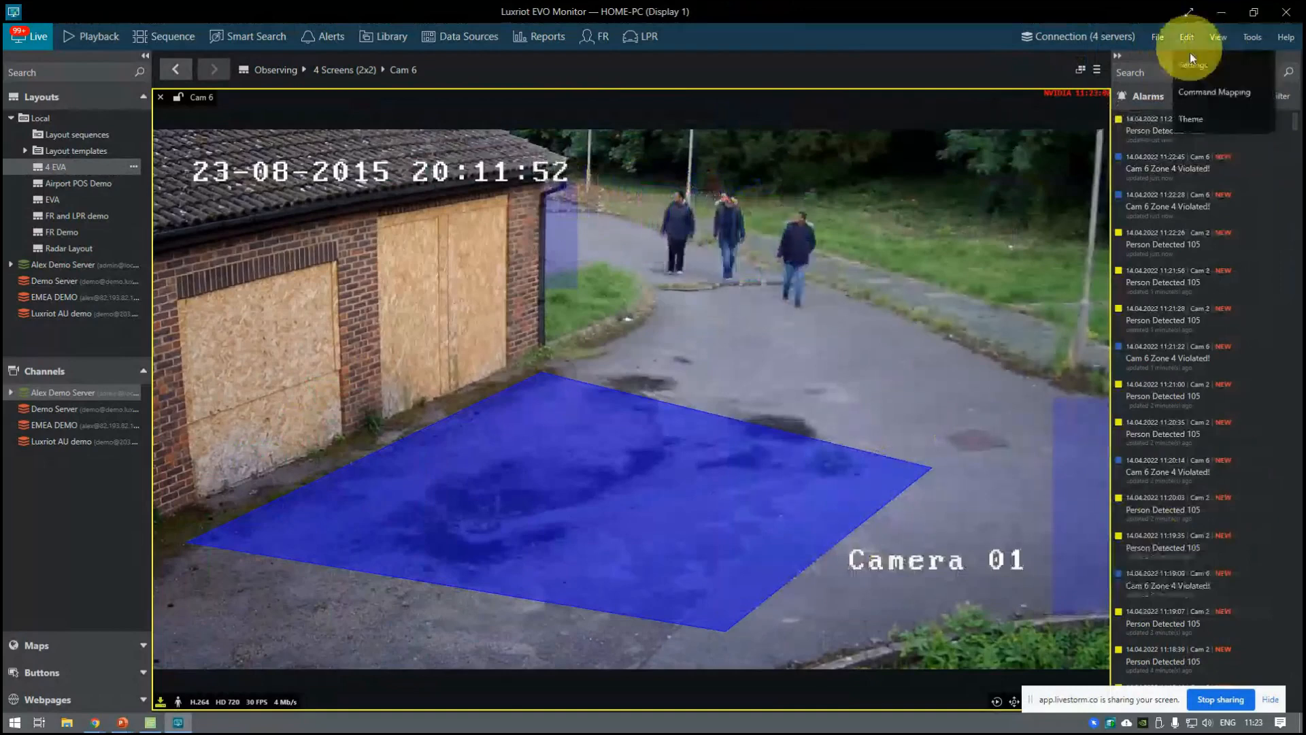
left_click(1192, 62)
scroll(723, 414, "down", 5)
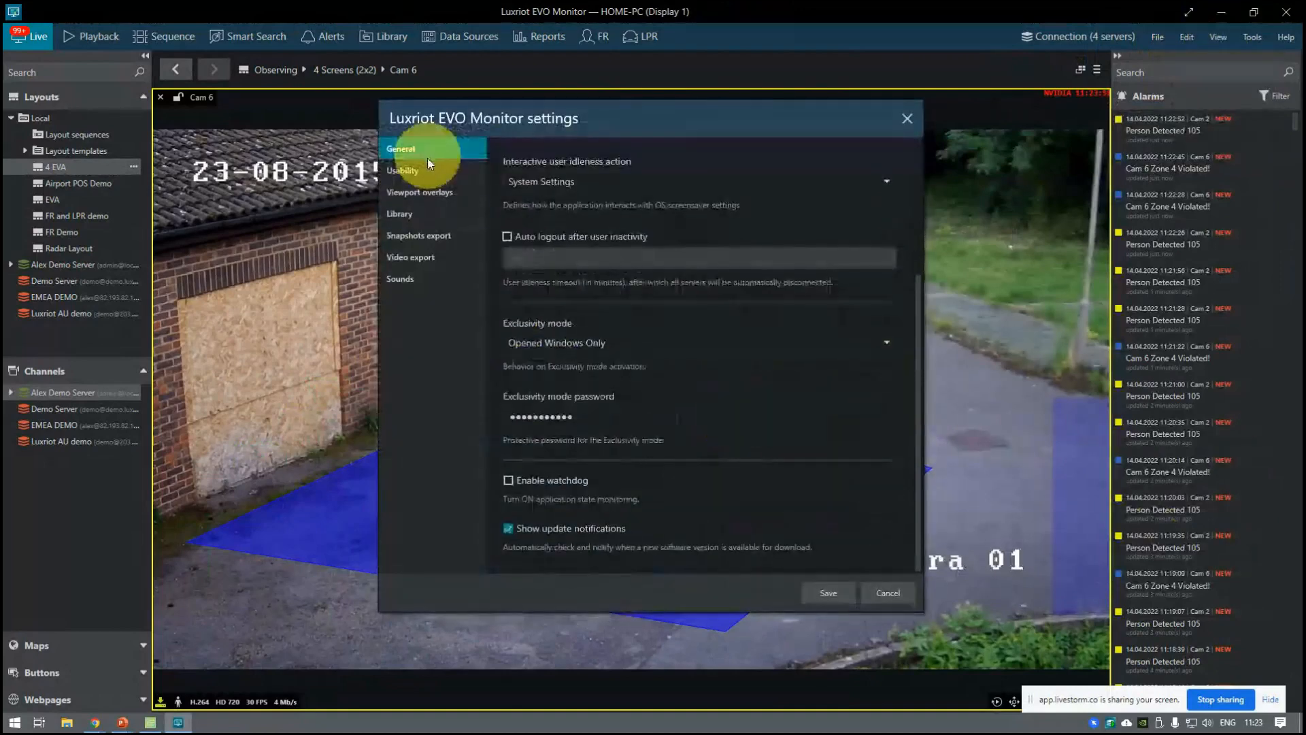
left_click(409, 170)
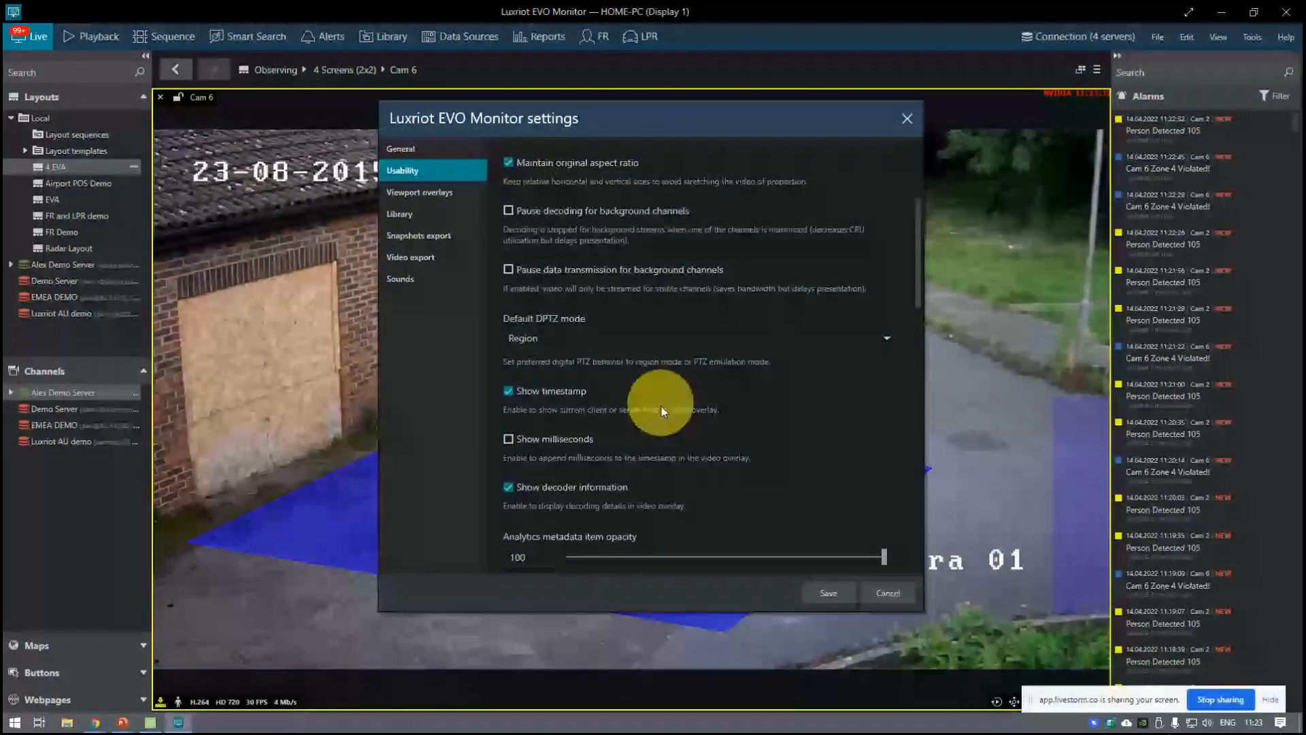
scroll(661, 406, "down", 2)
left_click_drag(884, 460, 551, 468)
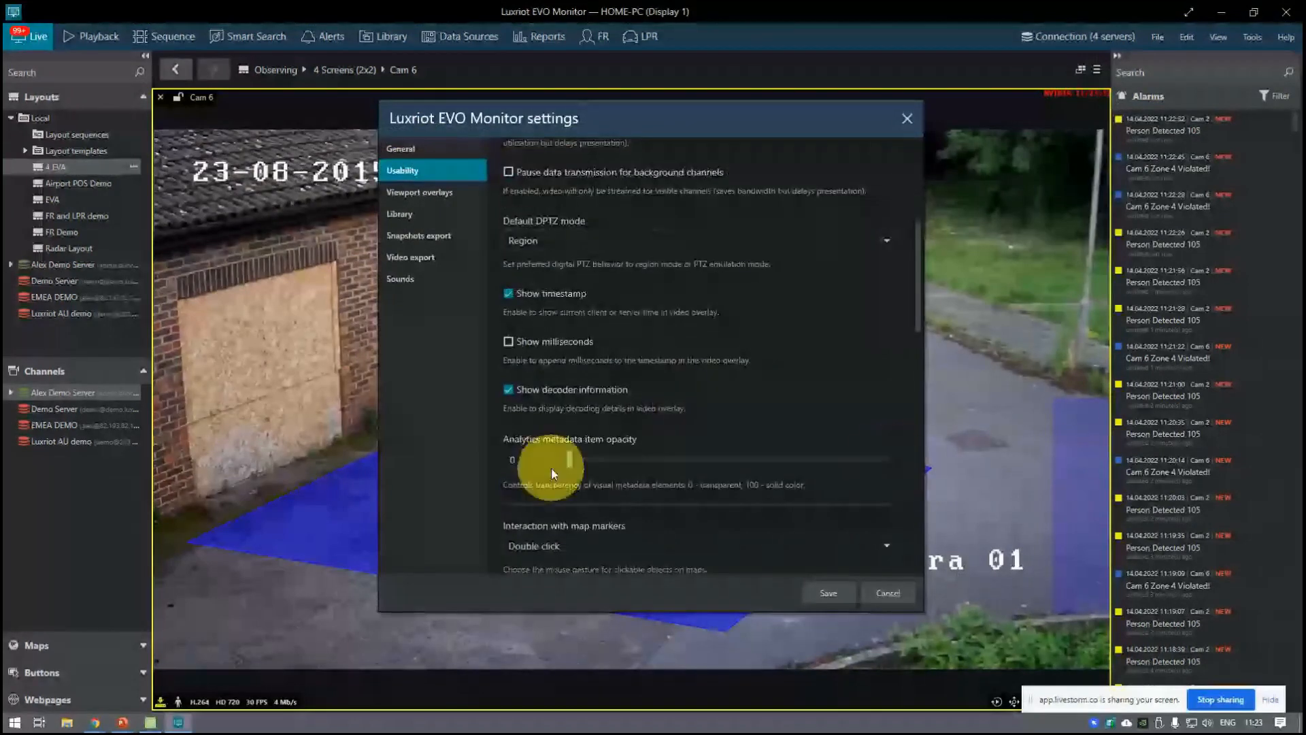
left_click(842, 600)
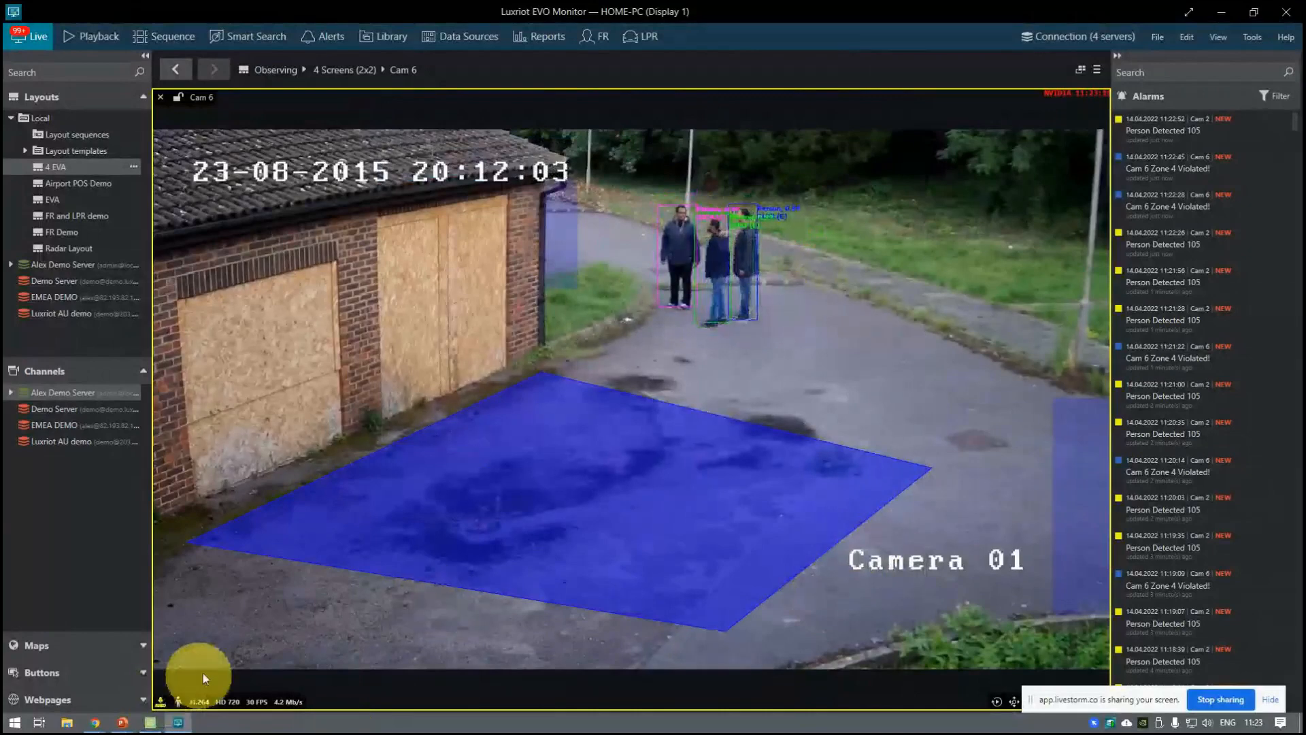
Switch to the PowerPoint slide show and advance to the Metadata slide about tags, subjects and patterns
key("alt+Tab")
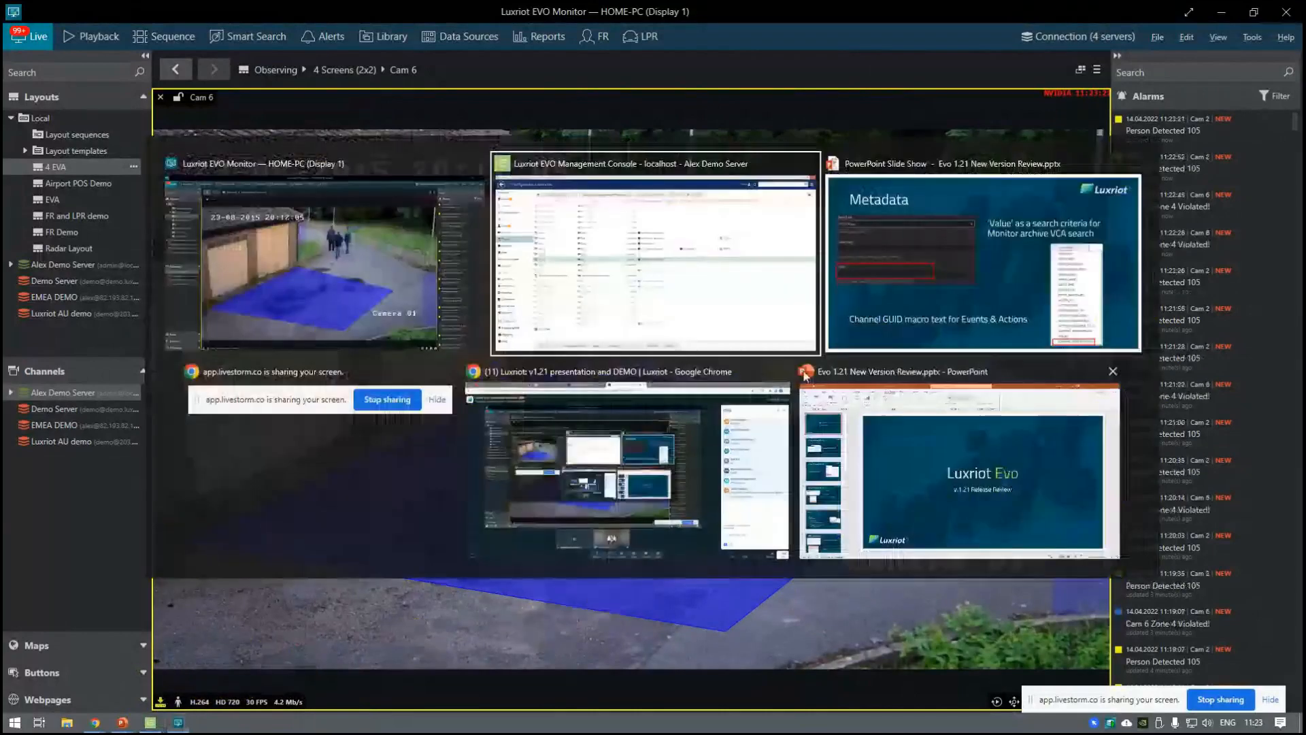
left_click(960, 293)
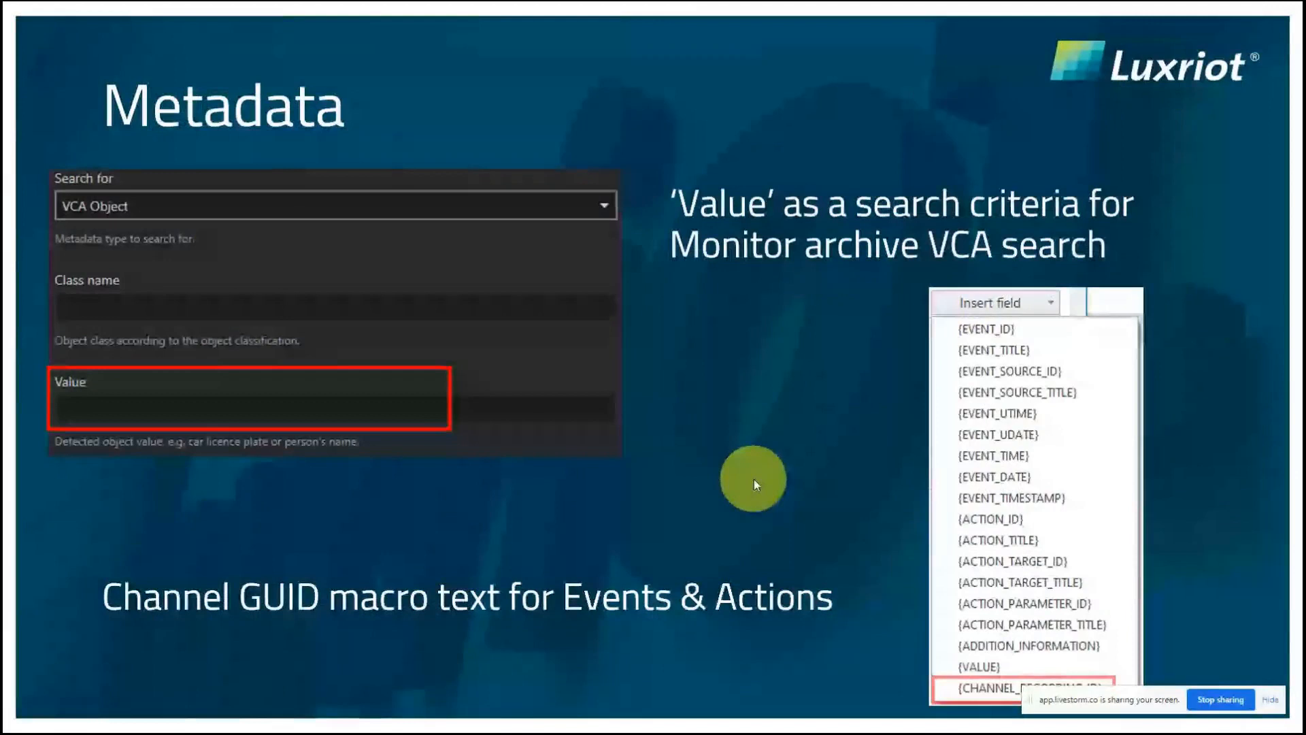
key("Right")
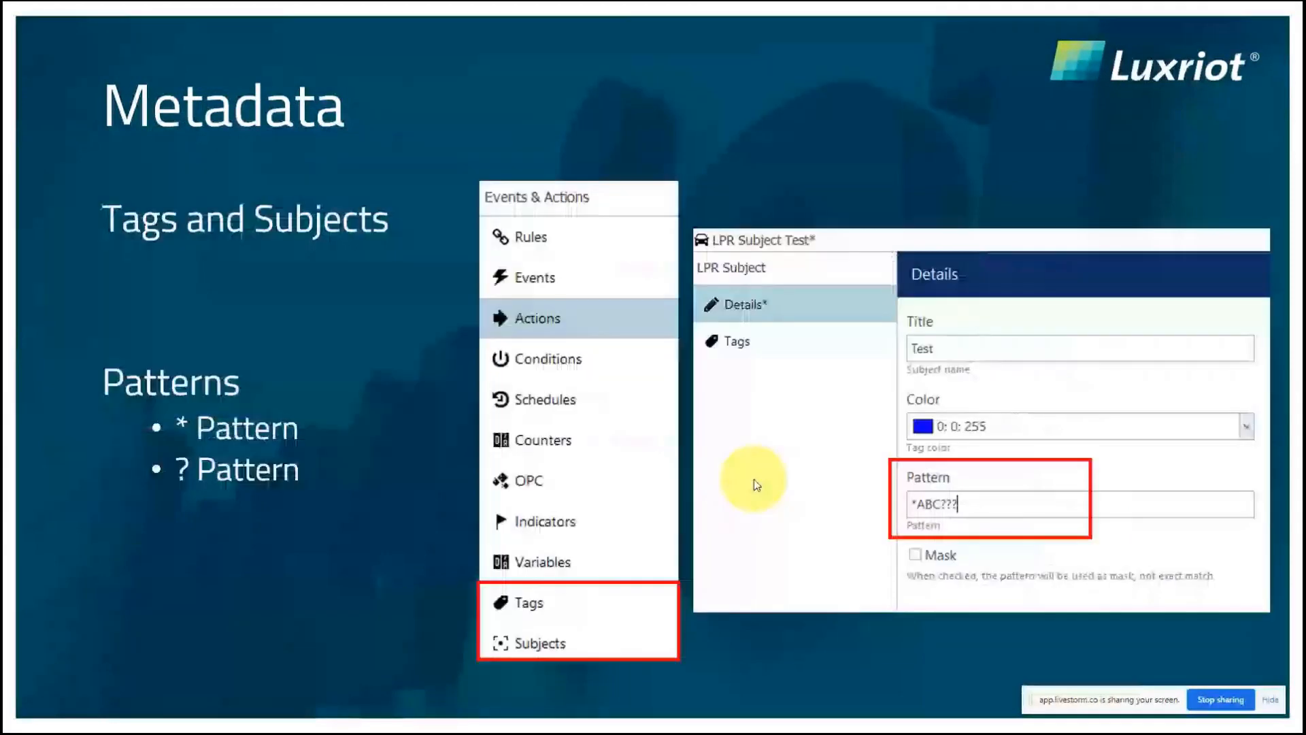